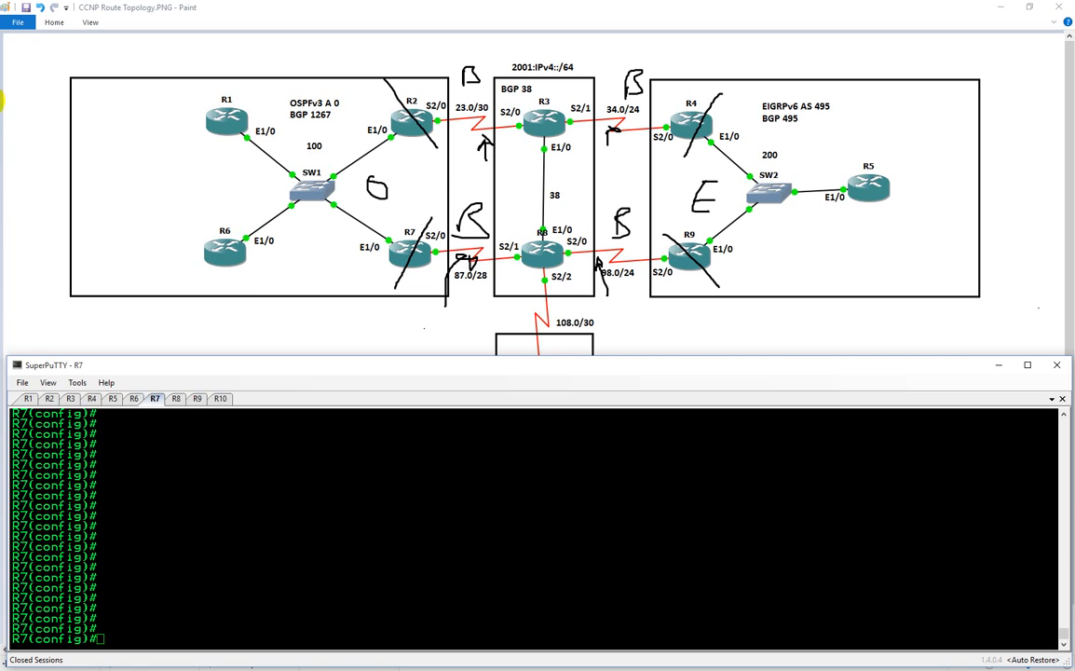
Turn off all debugging on router R1
click(27, 399)
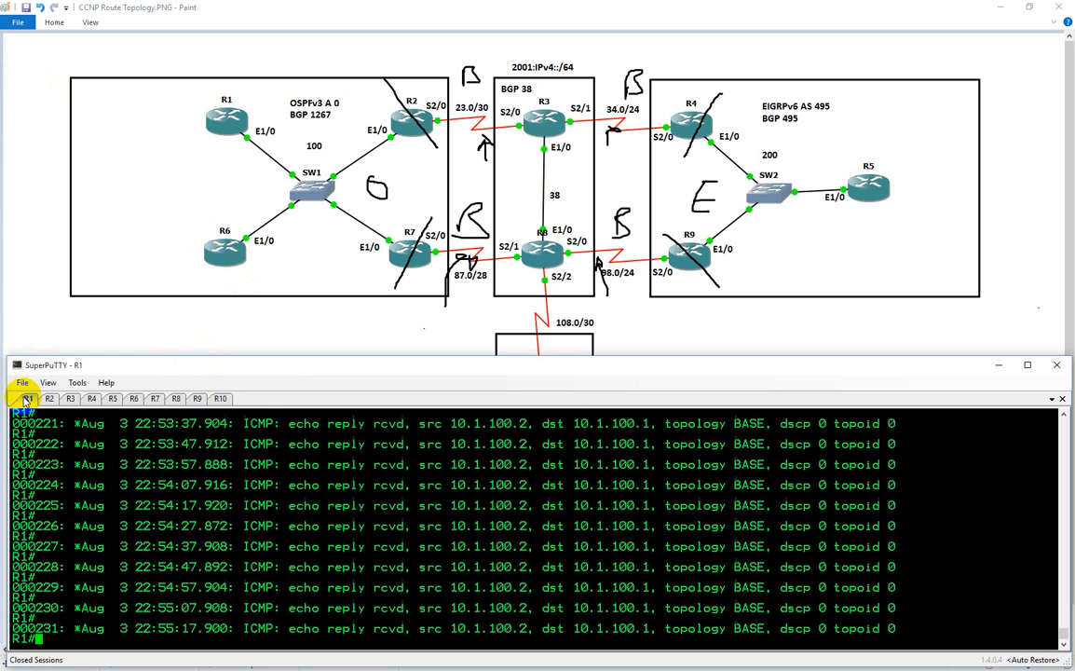
text(u all)
key(Return)
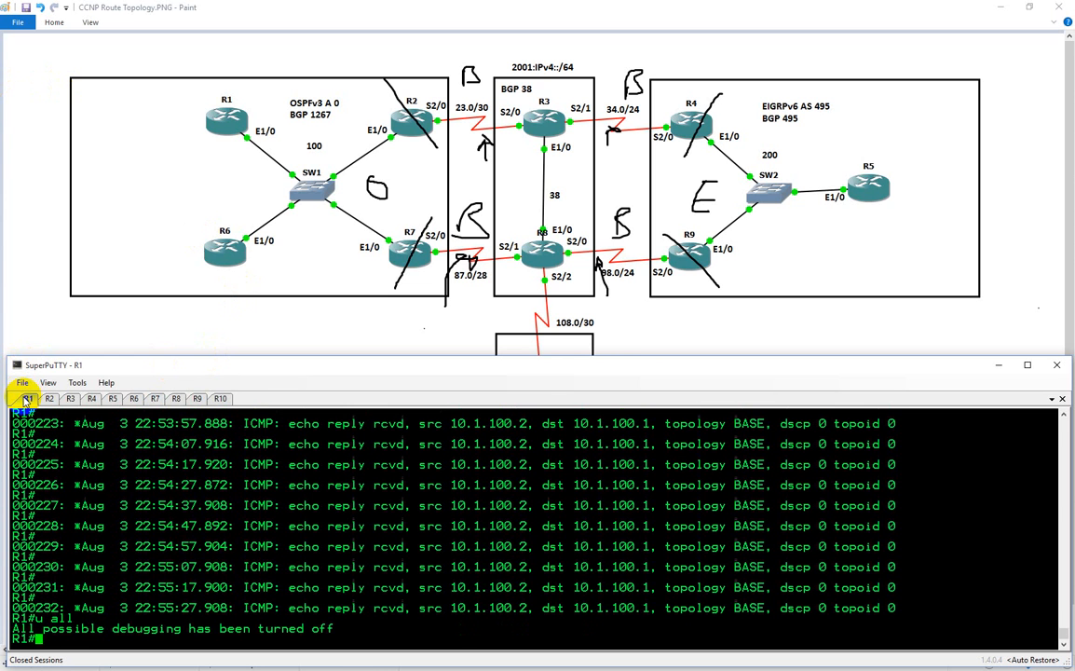
Configure R1's interface e1/0 to obtain its IP address through DHCP
text(conf t)
key(Return)
text(int e1/0)
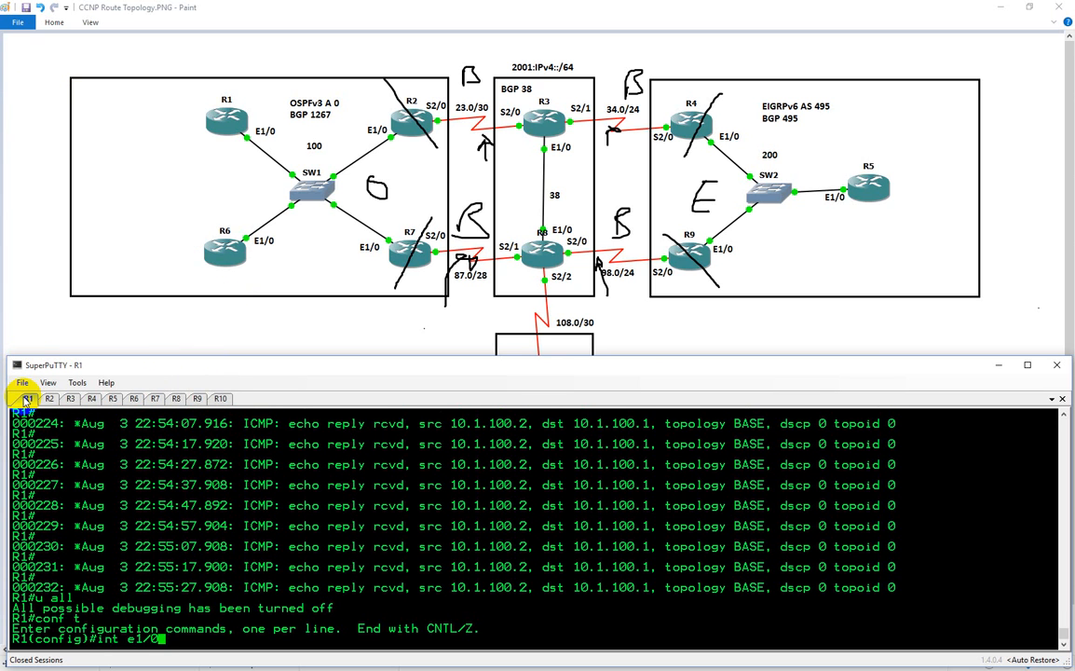
key(Return)
text(ip add dhcp)
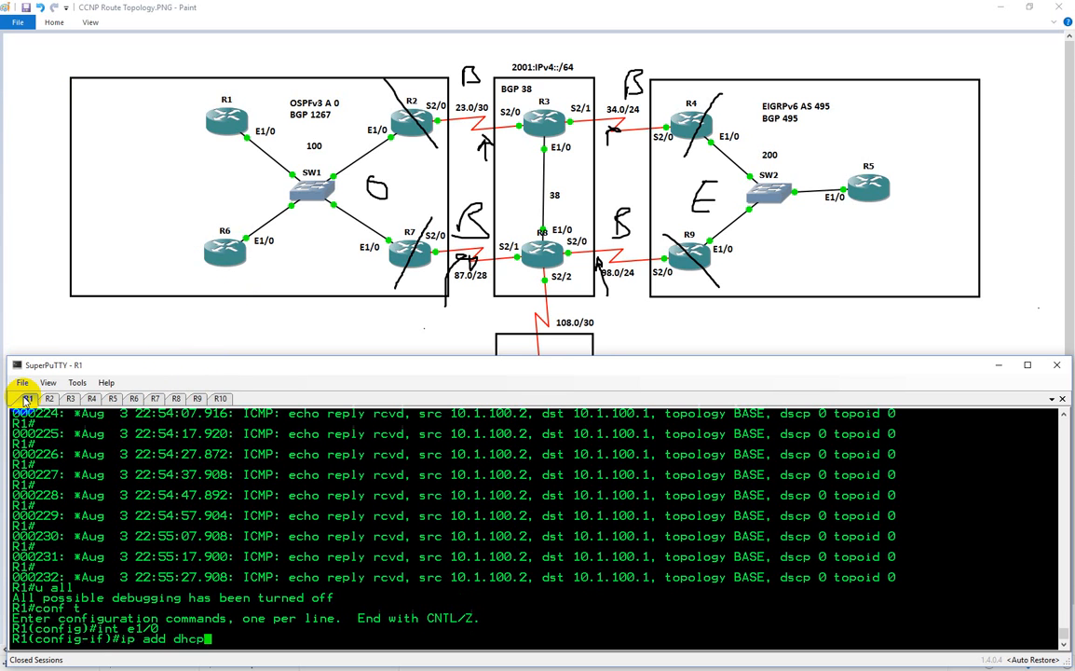
key(Return)
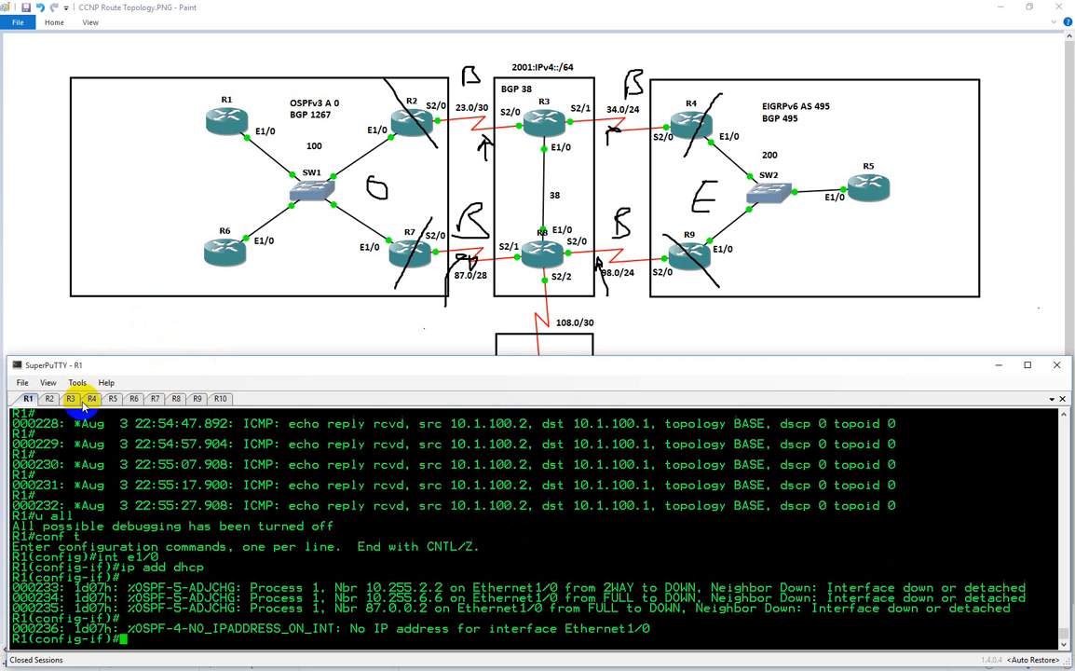
Configure R6's interface e1/0 to obtain its IP address through DHCP, using ethernet 1/0 as the client-id
click(134, 398)
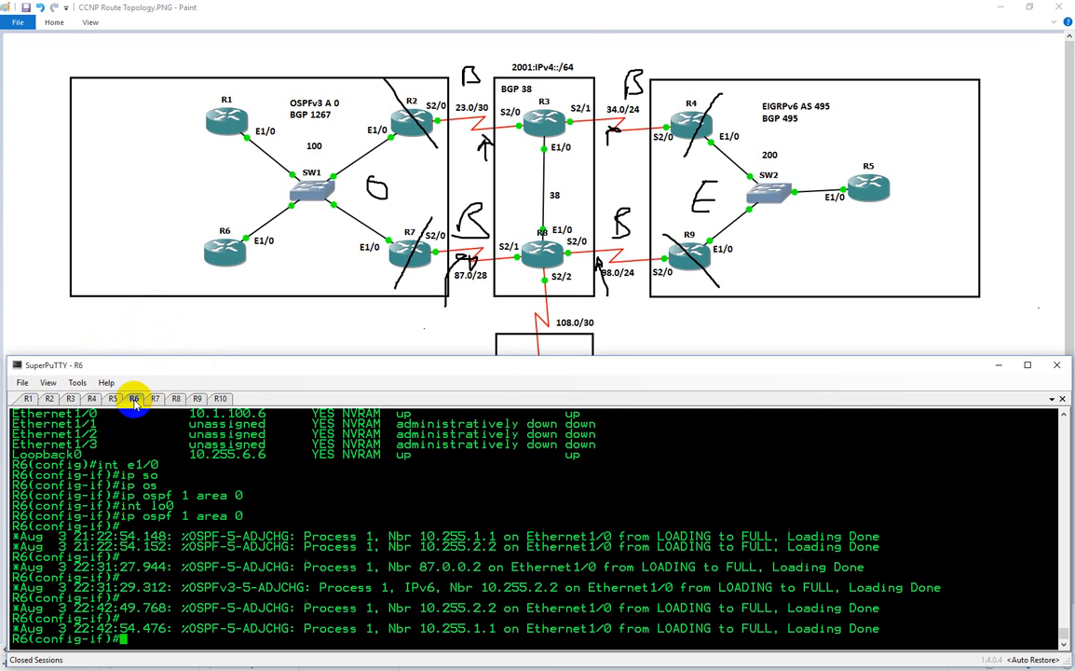
text(int e1/0)
key(Return)
text(ip a)
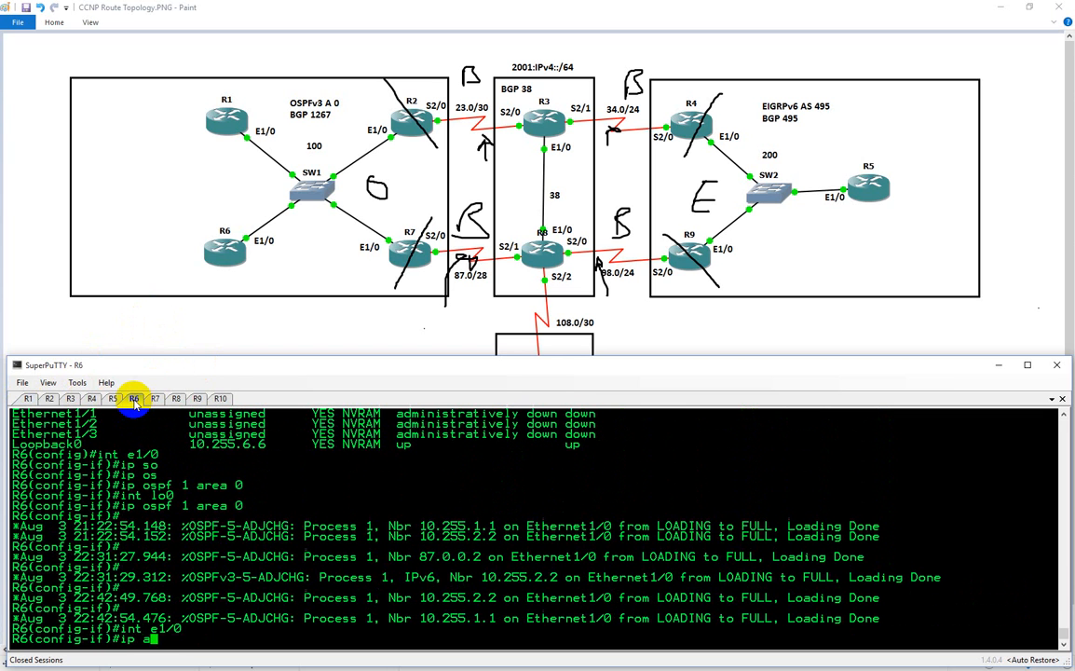
text(dd dhcp )
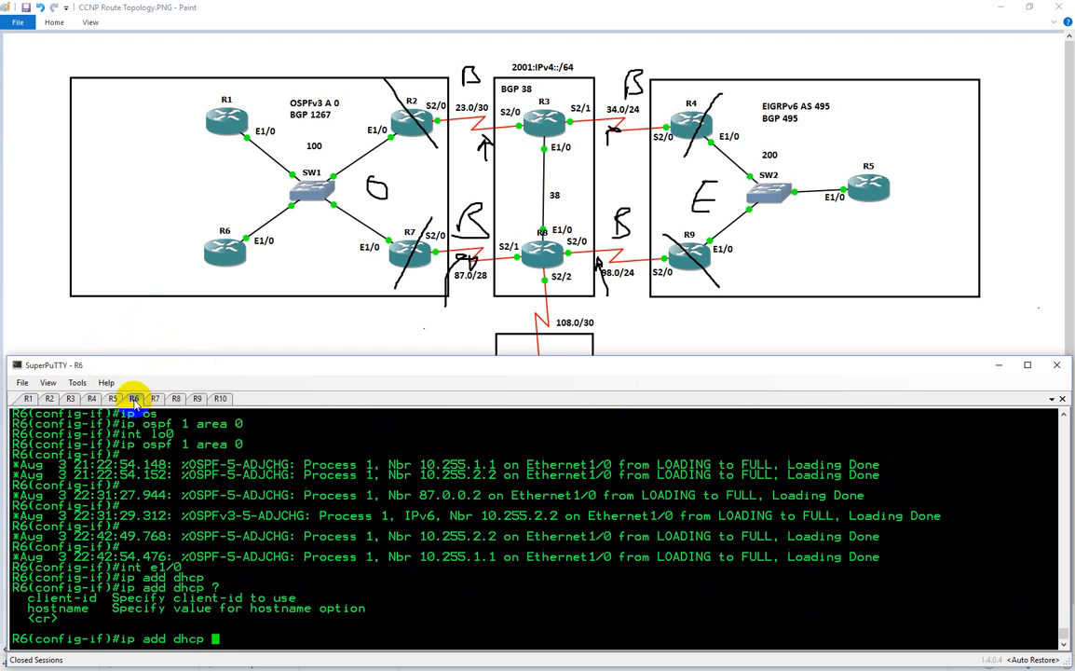
text(?cli)
key(Tab)
text(?)
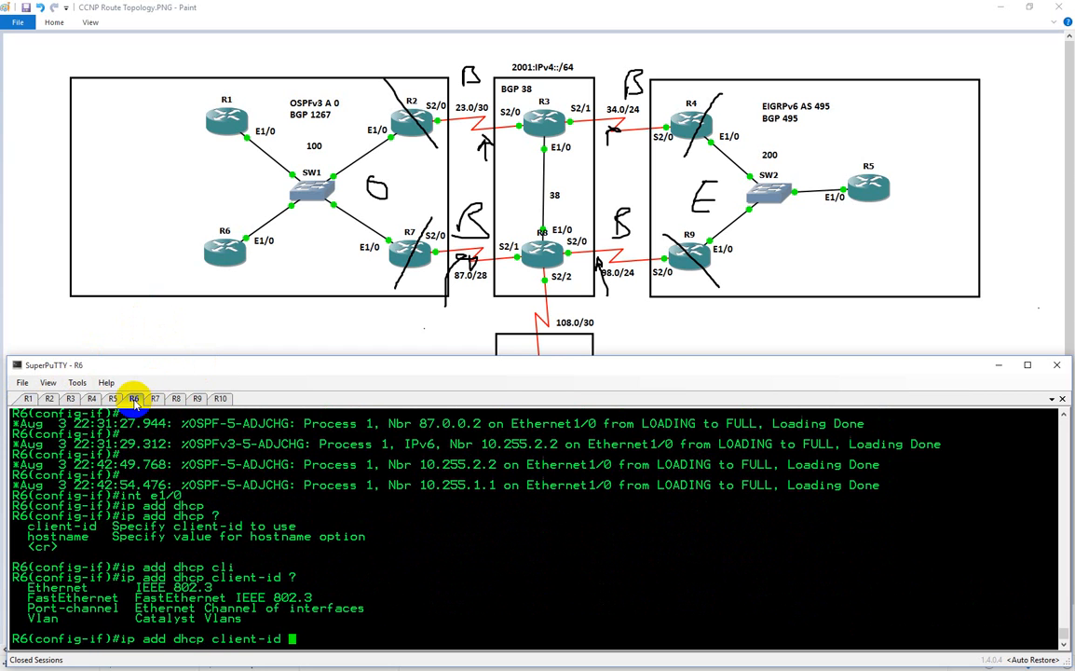
text(eth)
key(Tab)
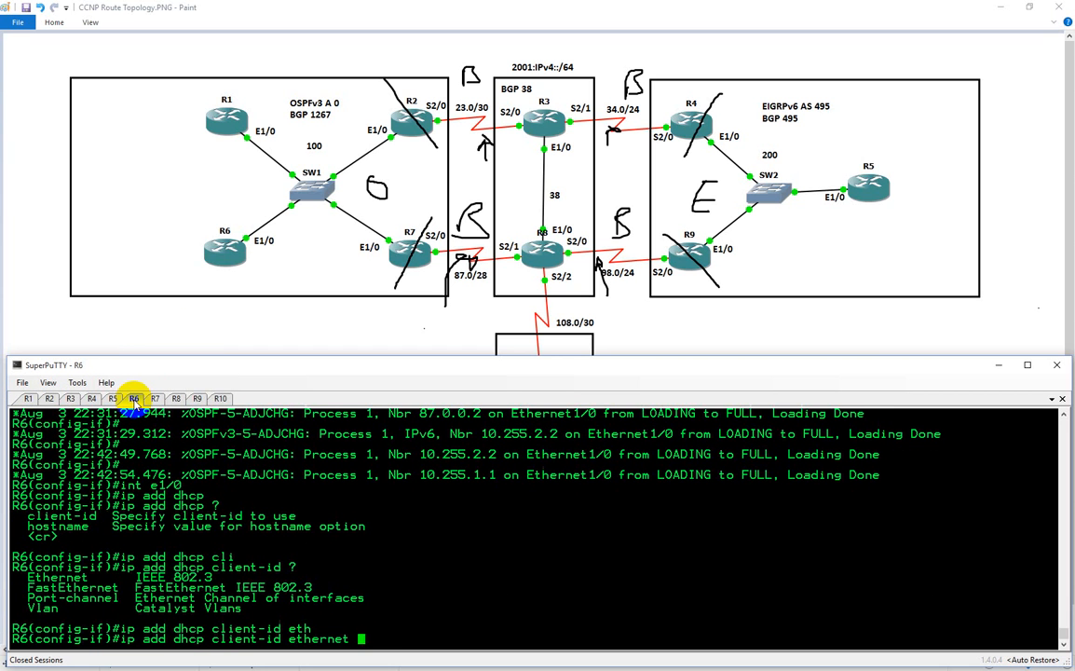
text(1/0)
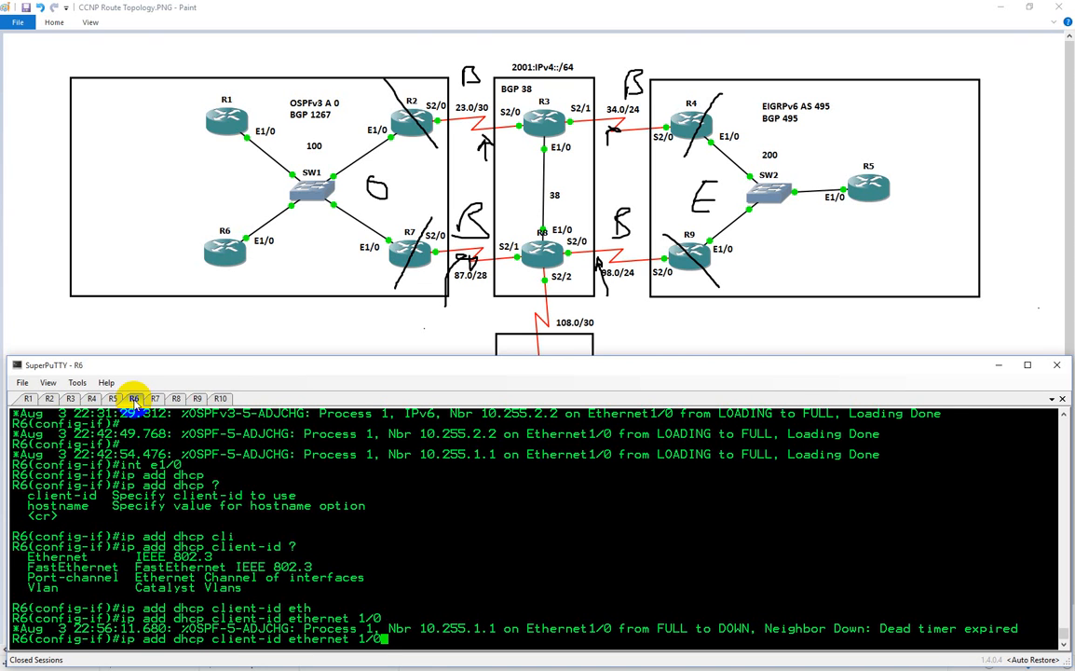
key(Return)
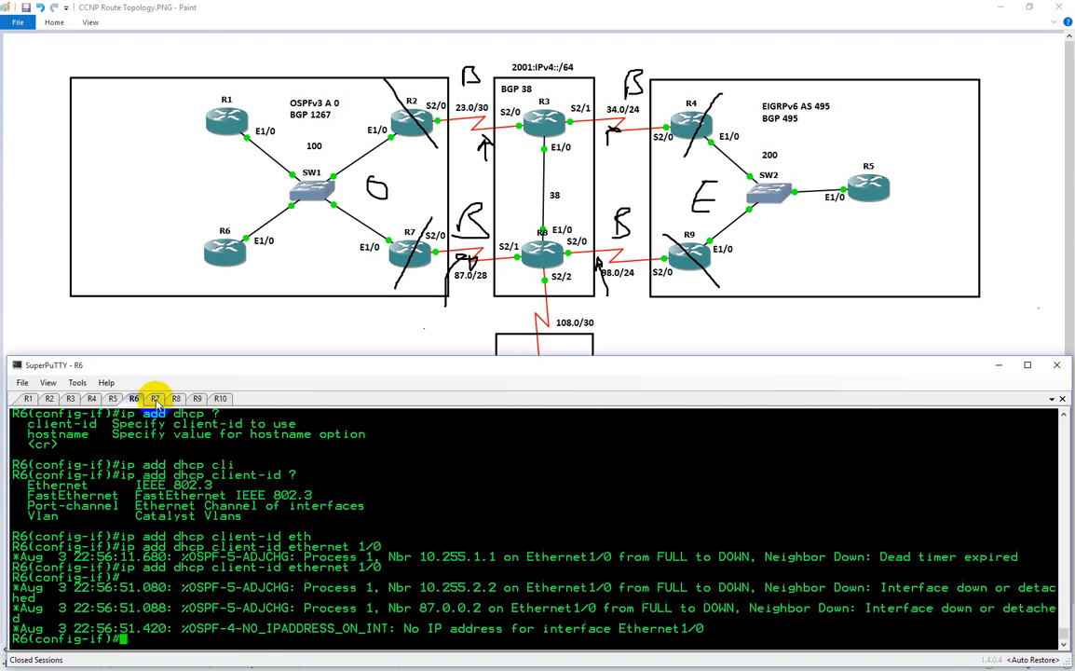
Set the IP helper address 87.0.0.1 on R7's interface e1/0
click(156, 399)
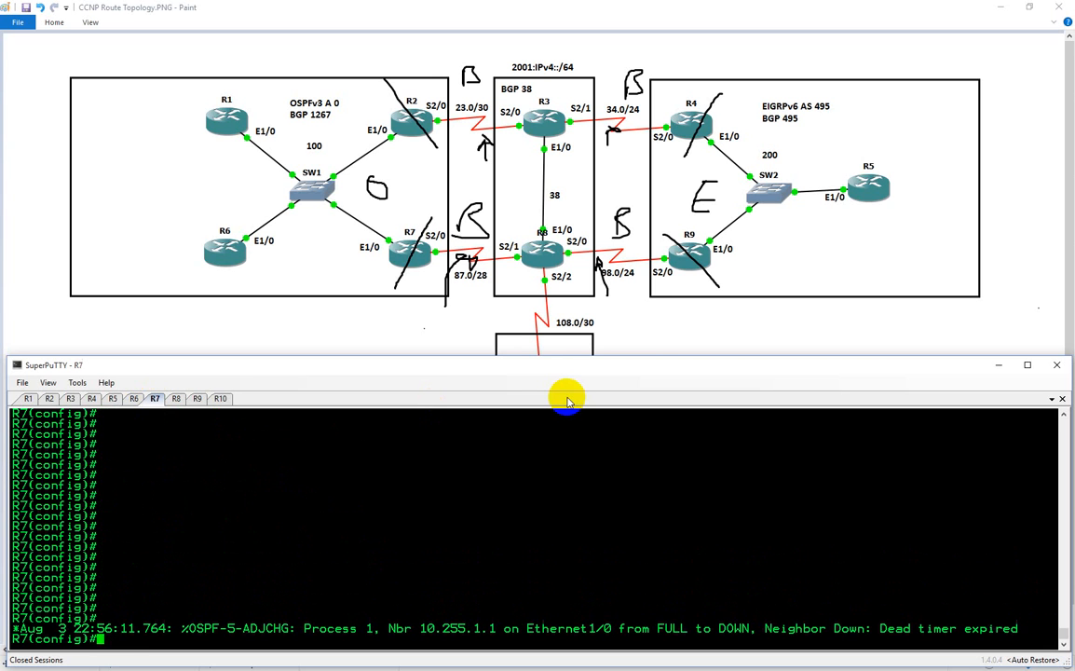
text(int e1/0)
key(Return)
text(ip hj)
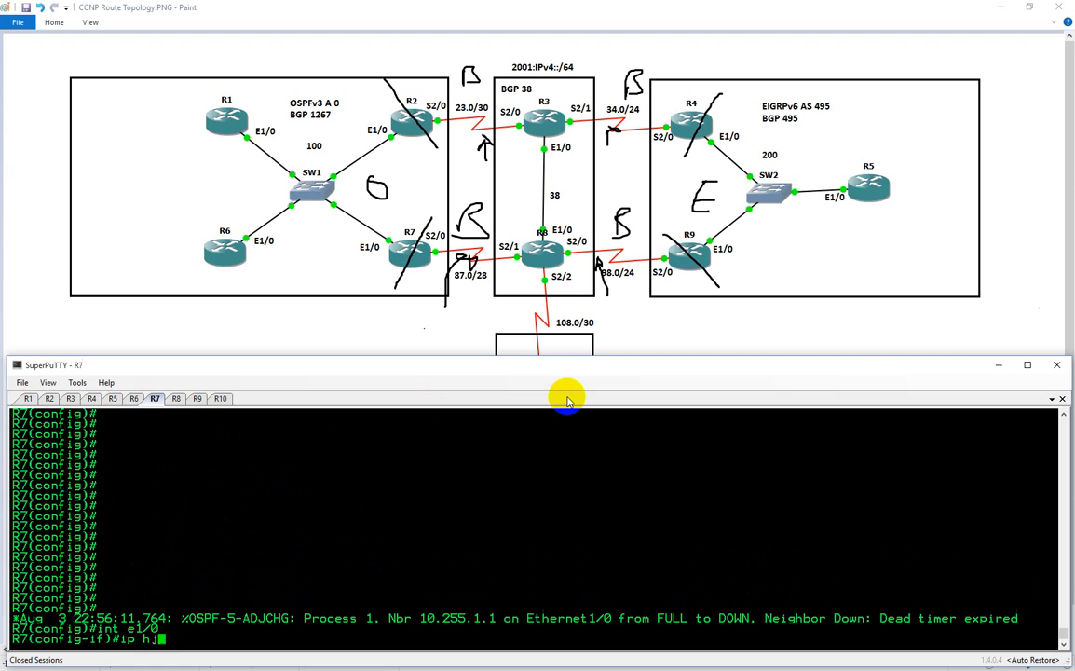
key(BackSpace)
text(elp)
key(Tab)
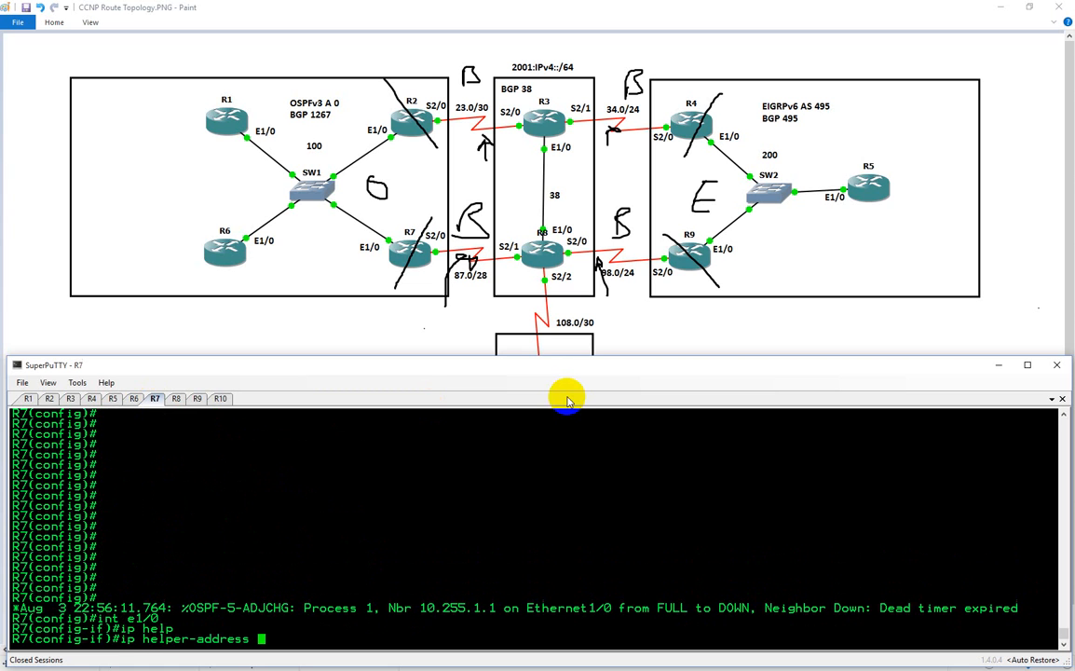
text(87.0.0.1)
key(Return)
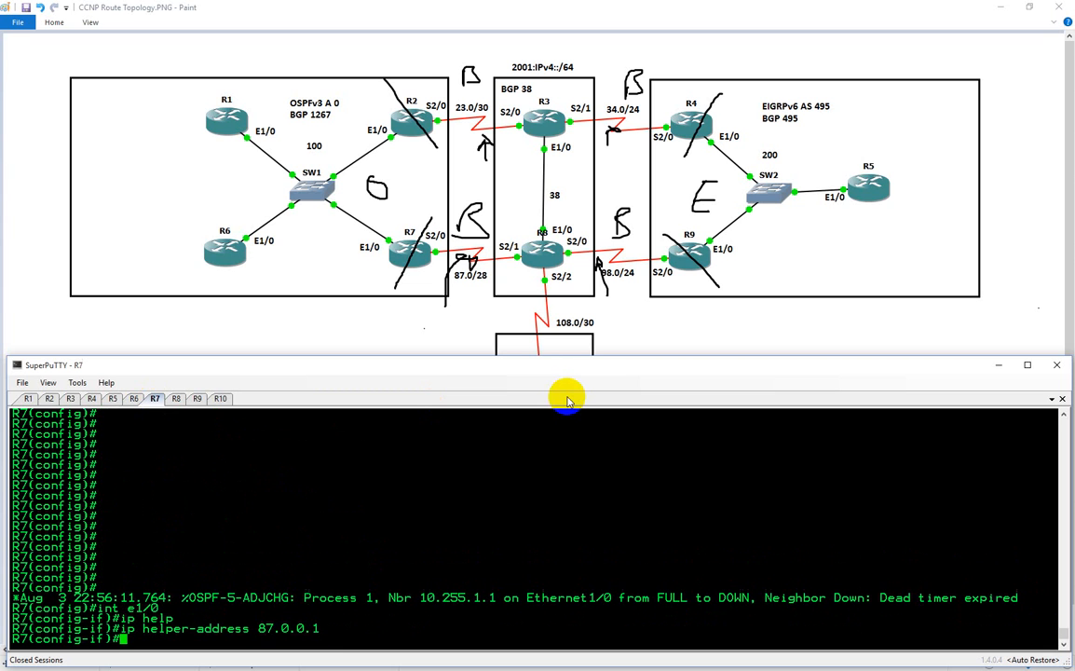
Ping 87.0.0.1 from R7 to test reachability of the helper address
text(do ping 87.0.0.1)
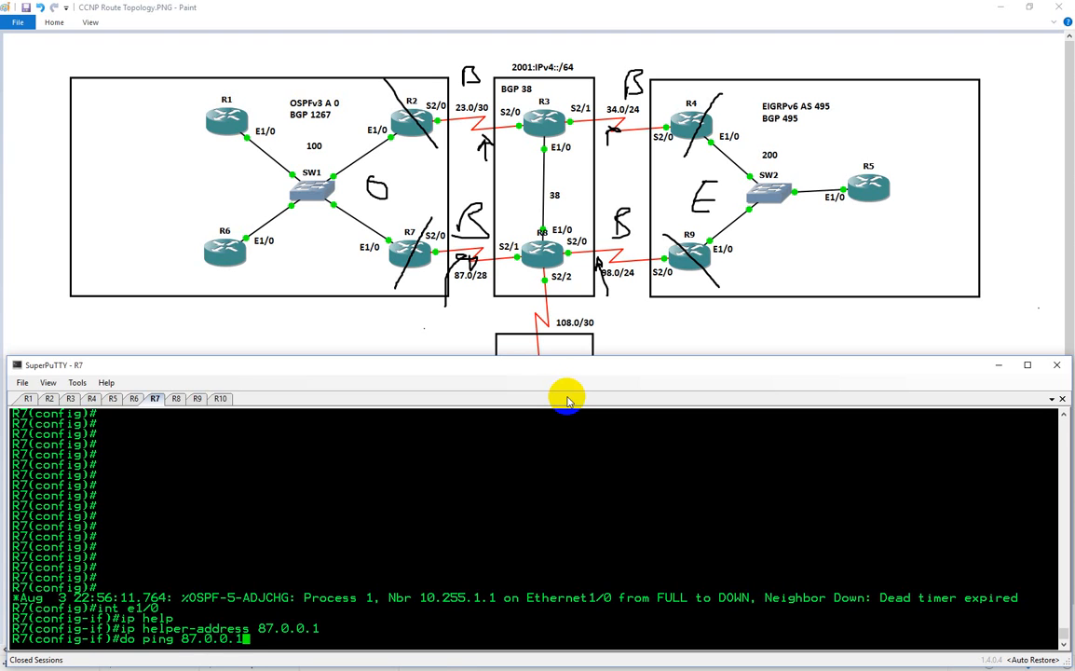
key(Return)
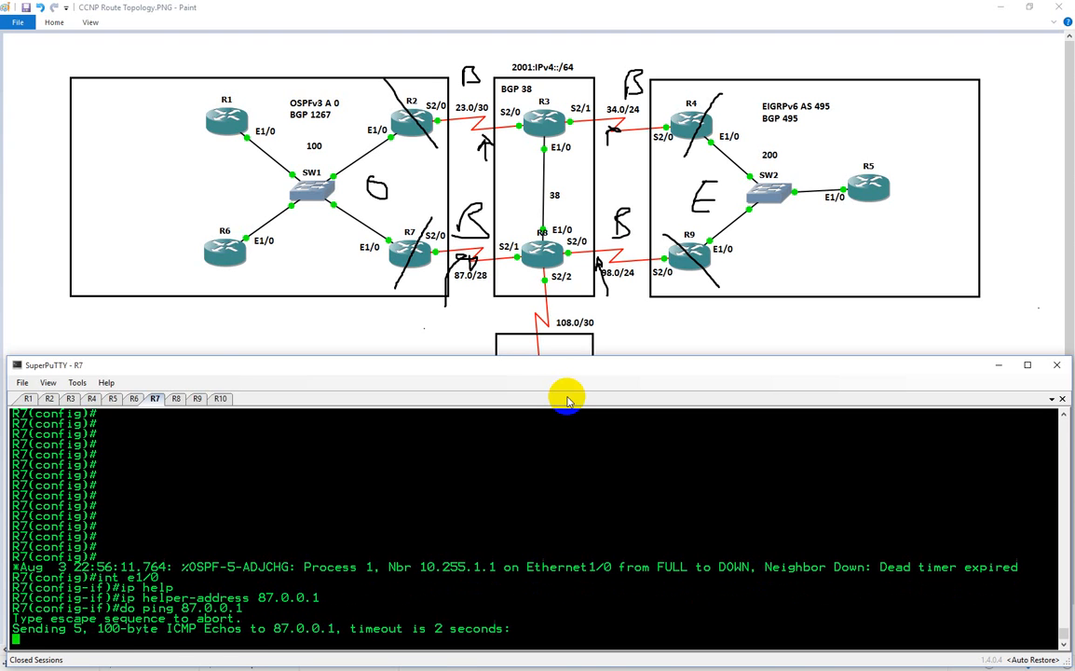
Show the brief IP interface summary on R8 to check its interface addresses
click(176, 398)
text(do sh ipo int)
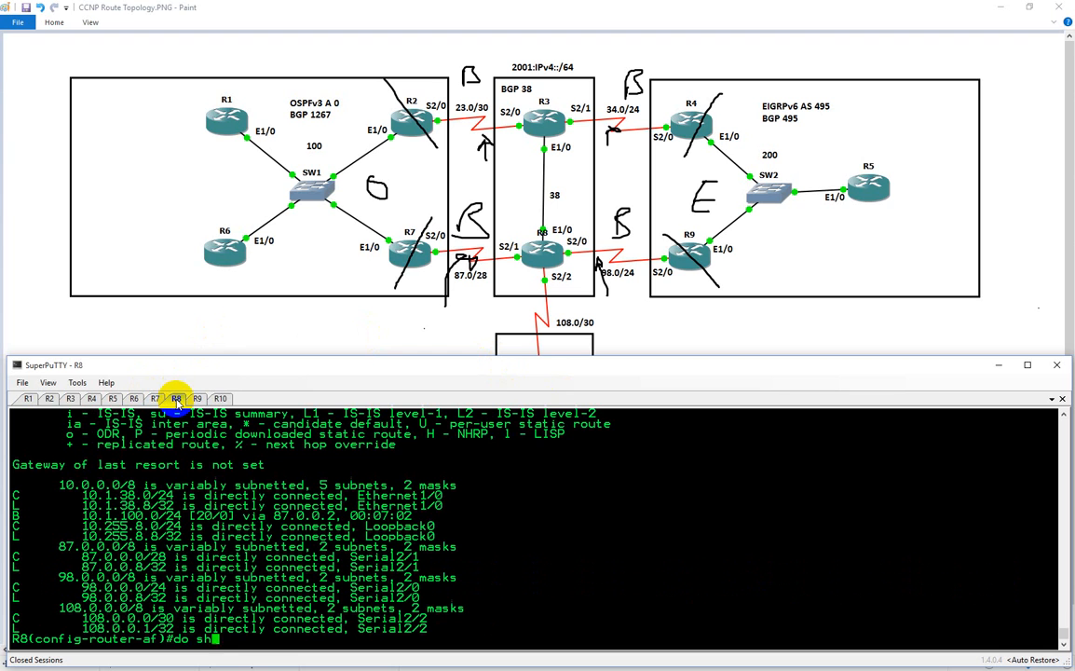
key(ctrl+w)
key(ctrl+w)
text(ip int br)
key(Return)
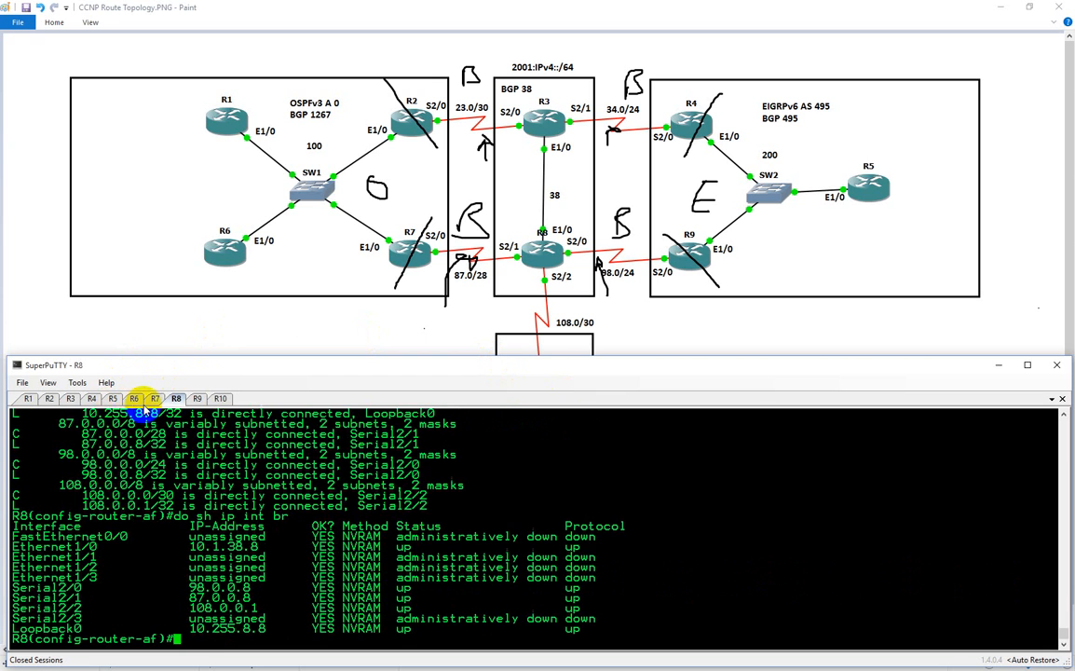
Ping 87.0.0.8 from R7 to test reachability of R8's serial interface
click(155, 399)
key(Up)
key(BackSpace)
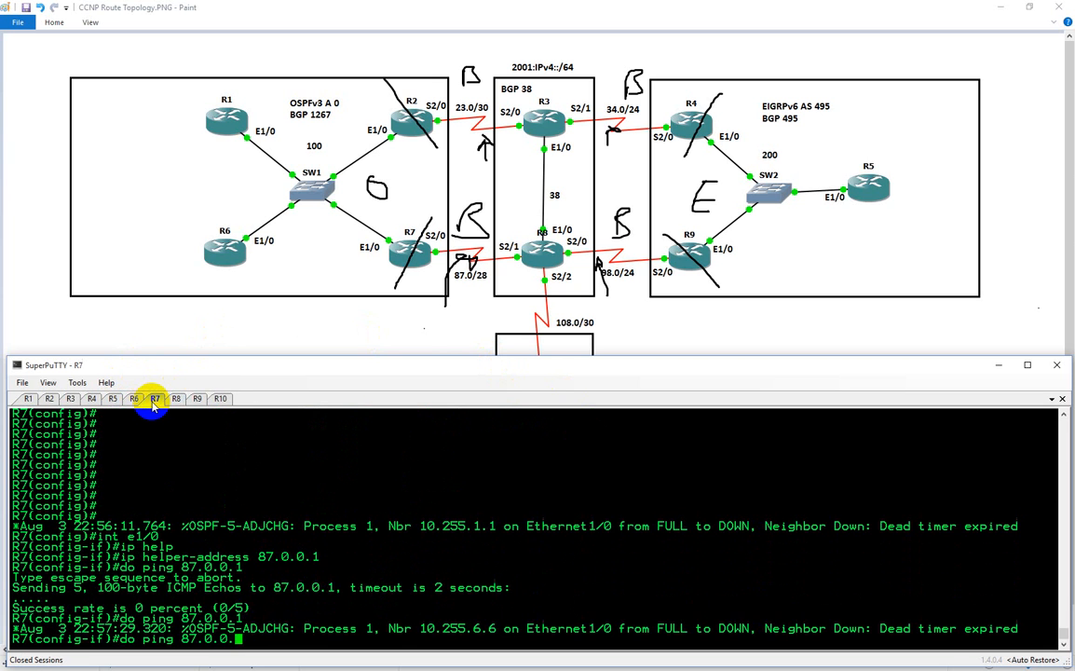
text(8)
key(Return)
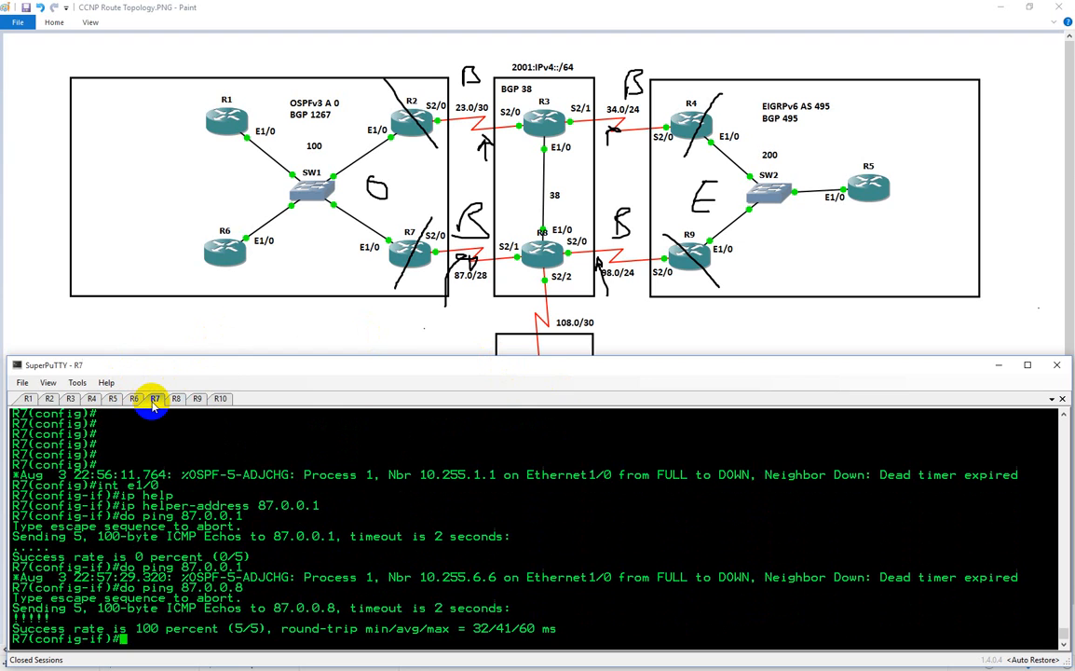
Add the IP helper address 87.0.0.8 on R7's interface e1/0
key(Up)
key(BackSpace)
text(1)
key(Up)
key(Up)
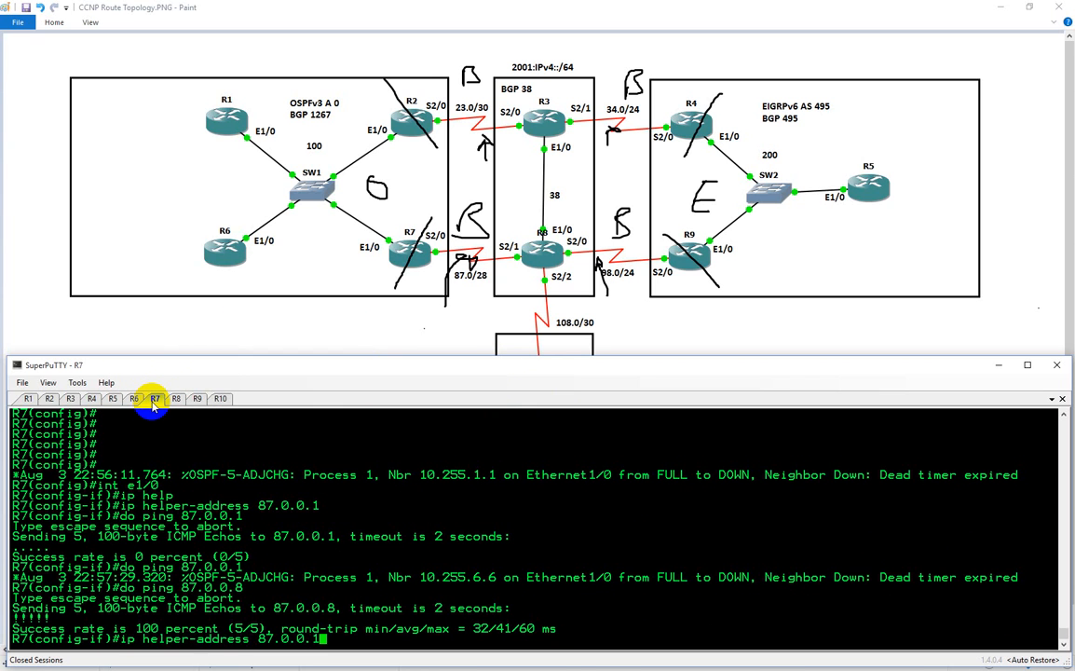
key(BackSpace)
text(8)
key(Return)
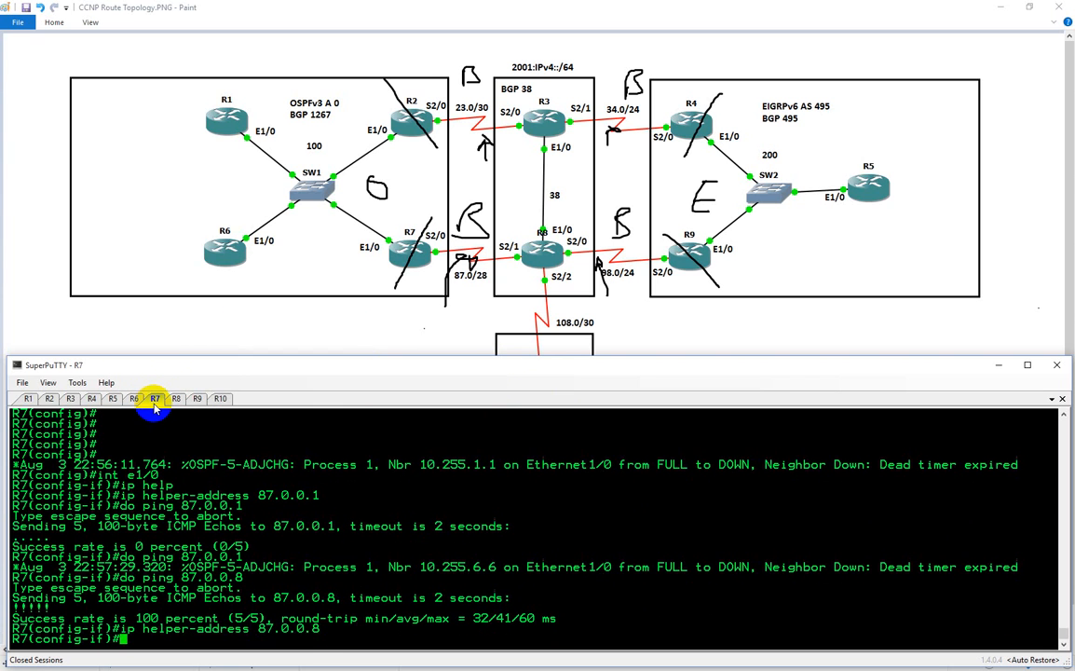
Leave the BGP address-family and router configuration on R8, returning to global configuration mode
click(177, 400)
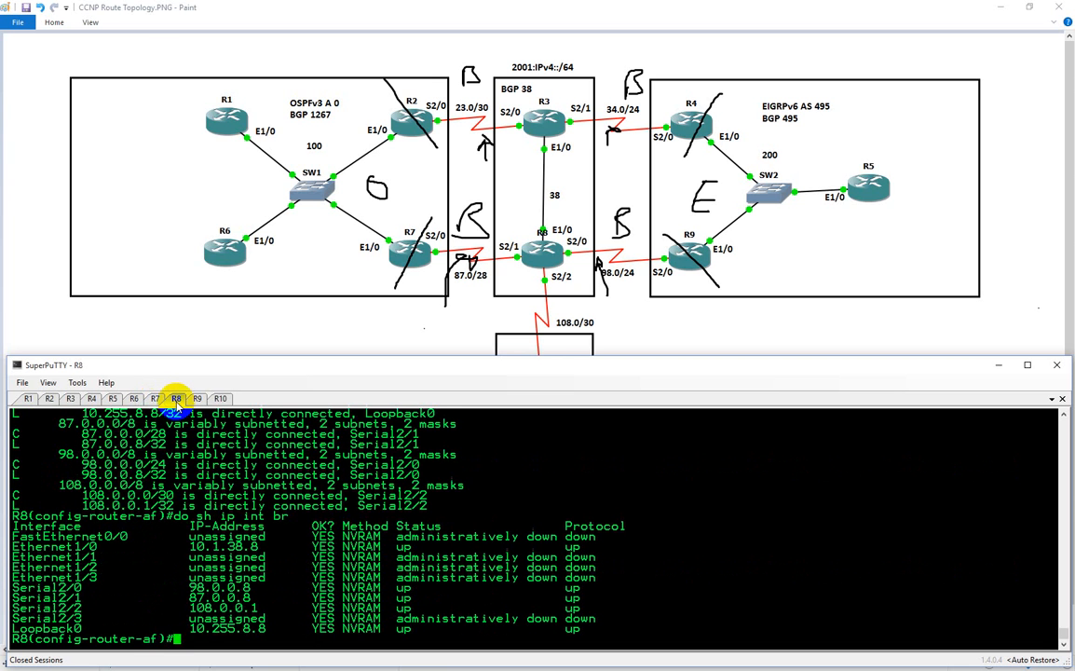
text(exi)
key(Return)
text(exi)
key(Return)
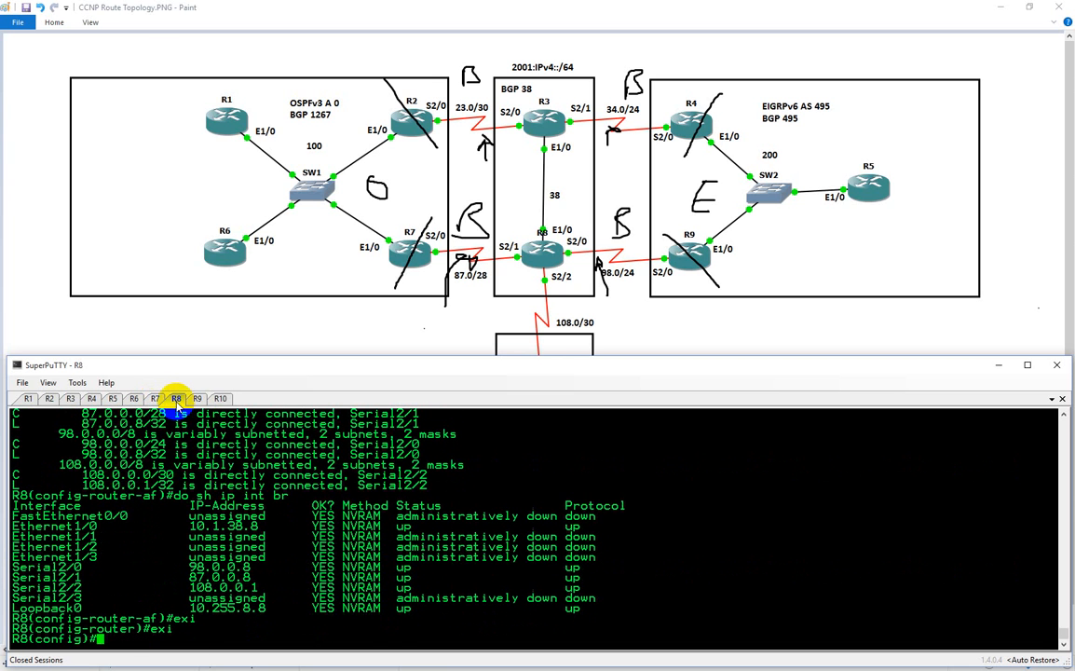
Create a DHCP pool named CCNP_CID on R8
text(dhcp)
key(Tab)
key(BackSpace)
key(BackSpace)
key(BackSpace)
key(BackSpace)
text(ip)
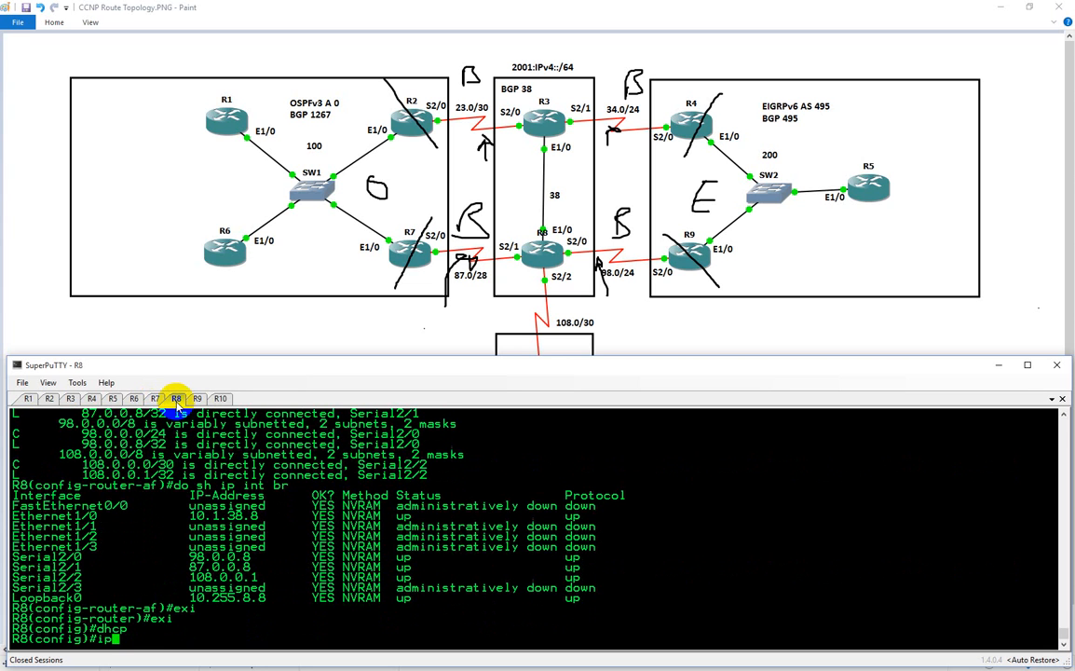
text( dhc)
key(Tab)
text(p)
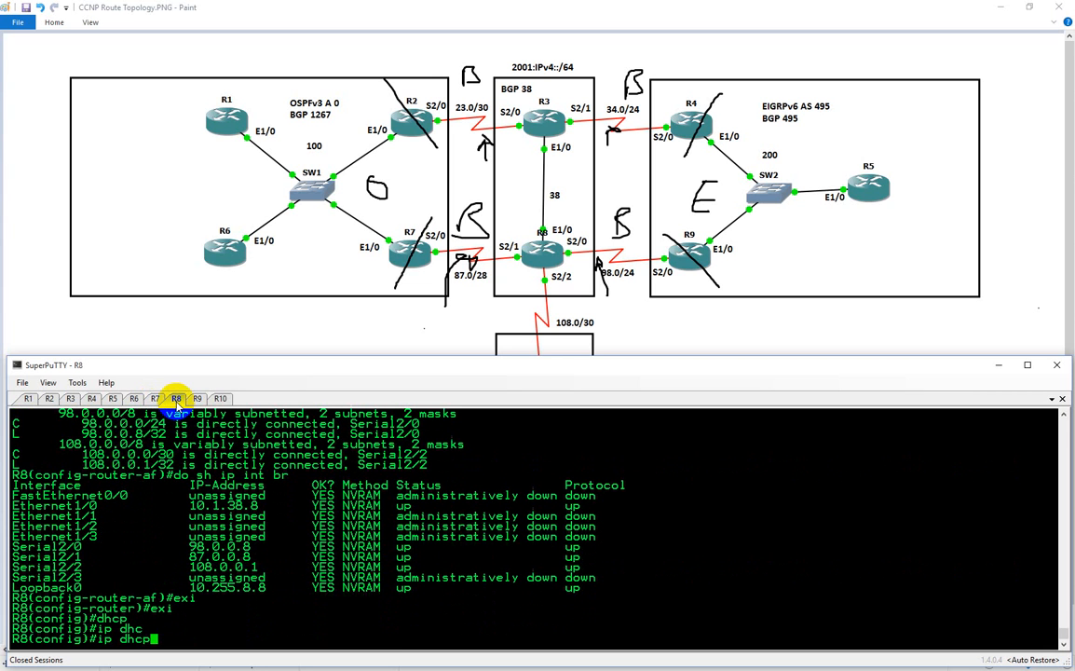
text(-po)
key(Tab)
key(BackSpace)
key(BackSpace)
key(BackSpace)
text(poo)
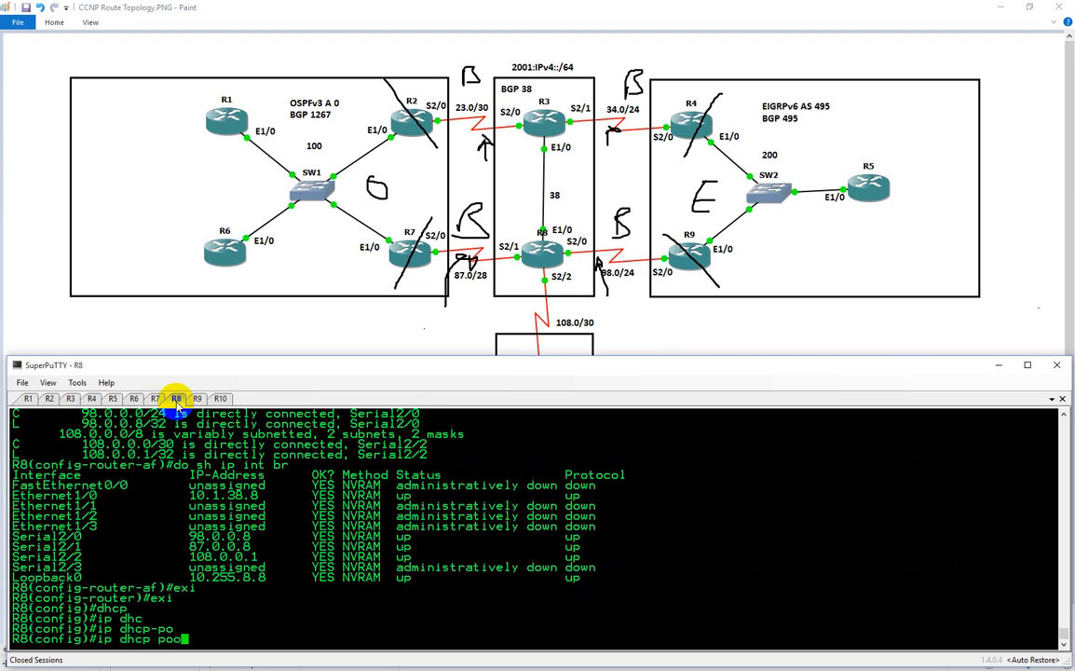
key(Tab)
text(CCN)
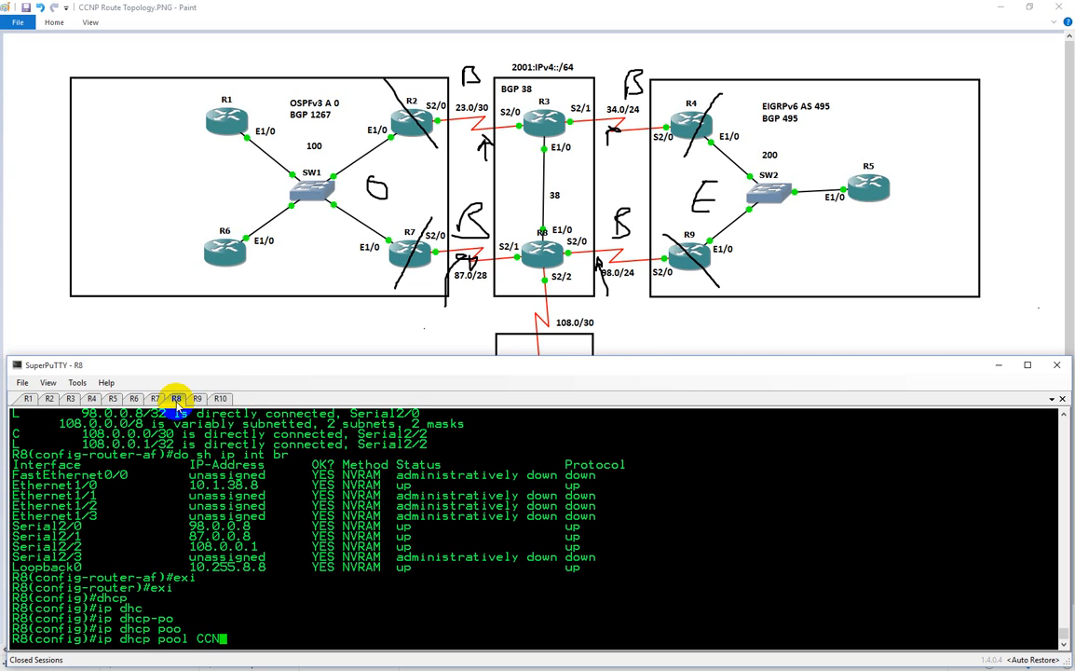
text(P_CID)
key(Return)
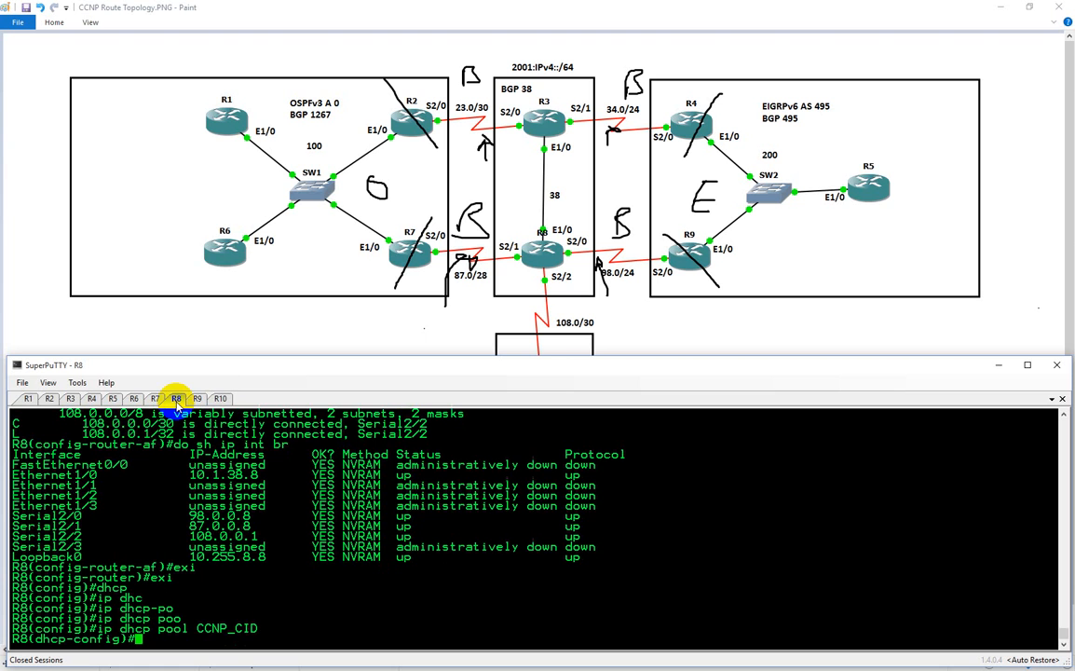
Copy the hardware address of Ethernet1/0 from R6's interface details and return to R8's DHCP pool configuration
click(129, 400)
text(do sh int e)
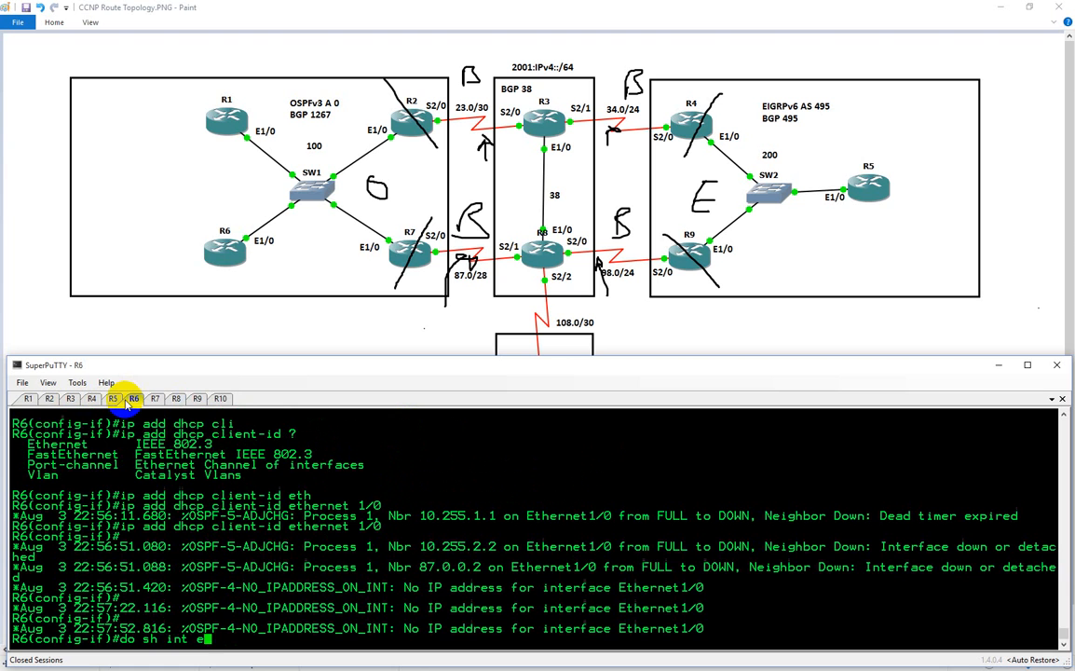
text(th1/0)
key(Return)
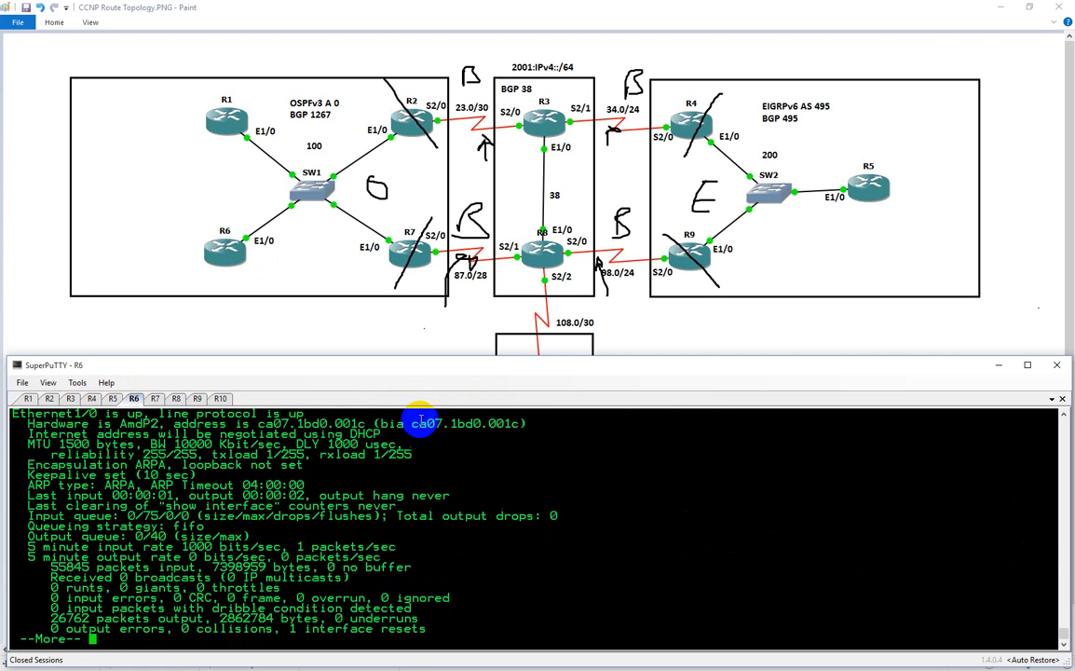
drag(413, 423, 516, 423)
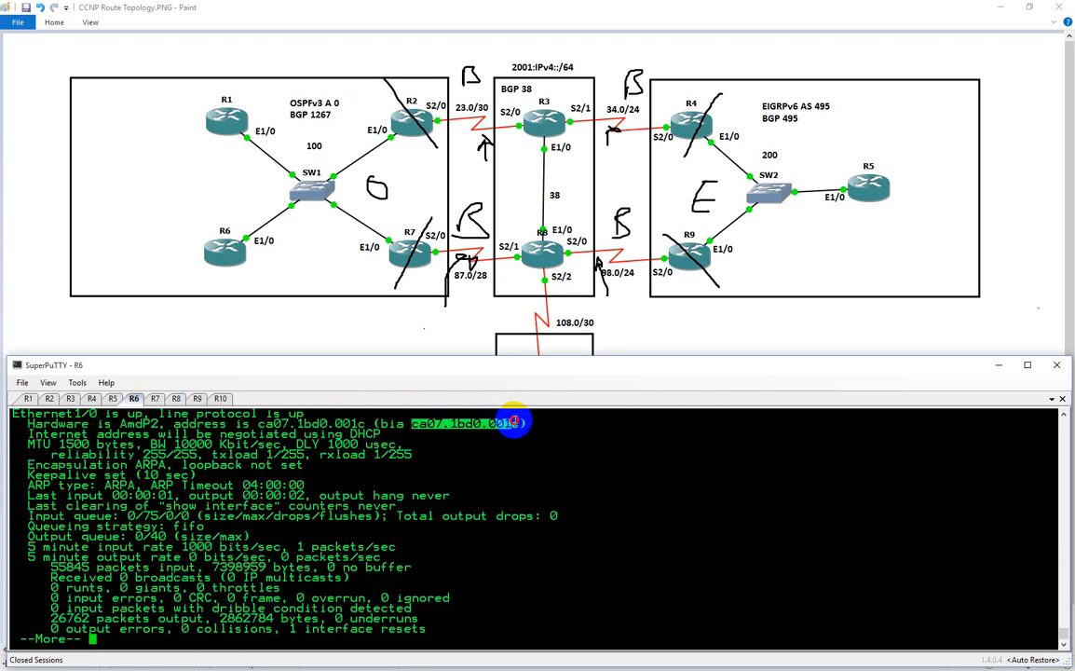
click(176, 398)
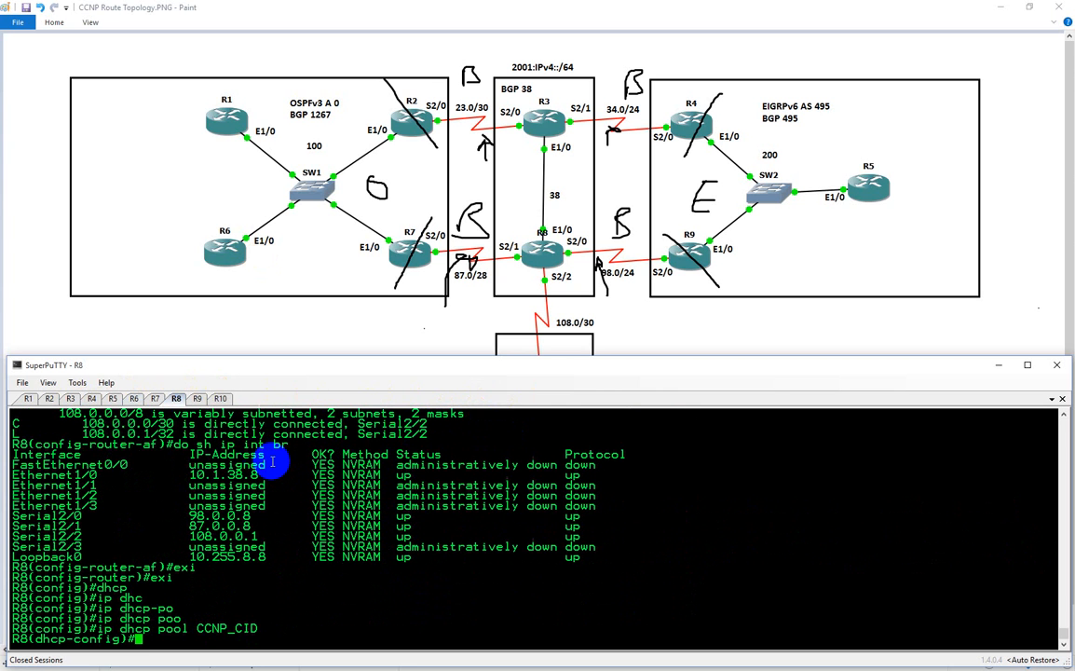
Start a client-identifier entry in R8's CCNP_CID pool with the hardware address copied from R6
text(cli)
key(Tab)
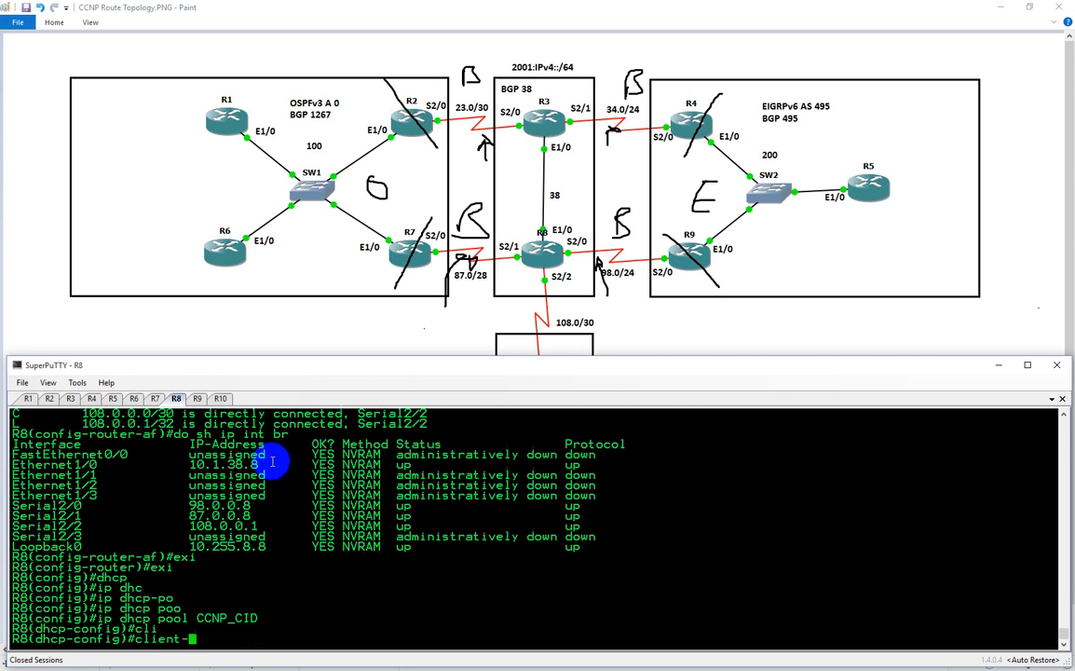
text(i)
key(Tab)
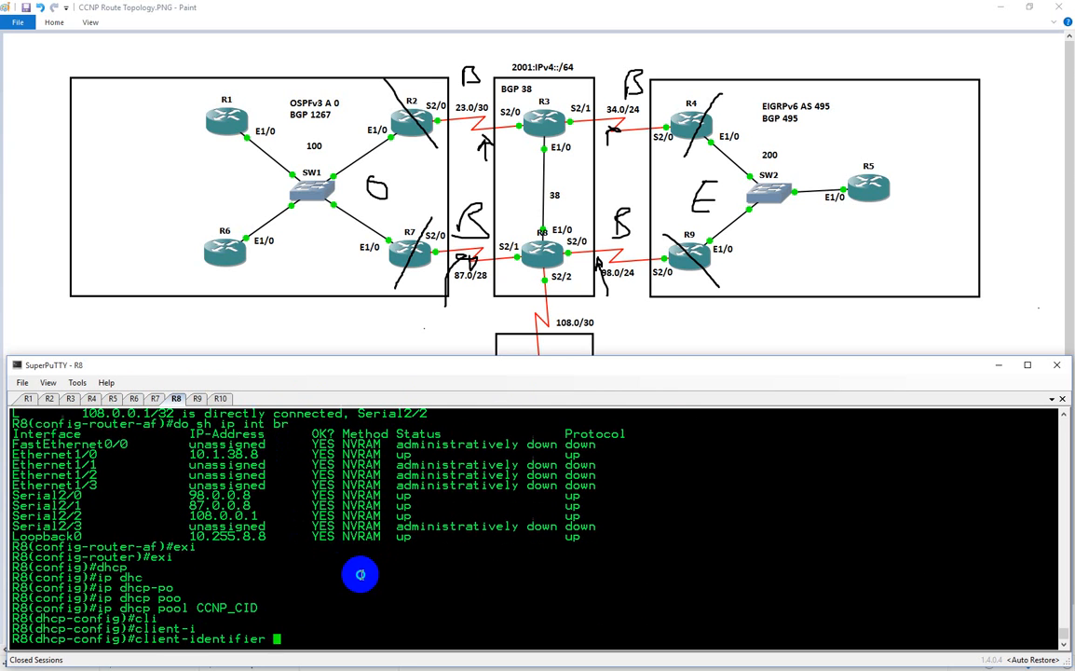
right_click(362, 575)
key(Left)
key(Left)
key(Left)
key(Left)
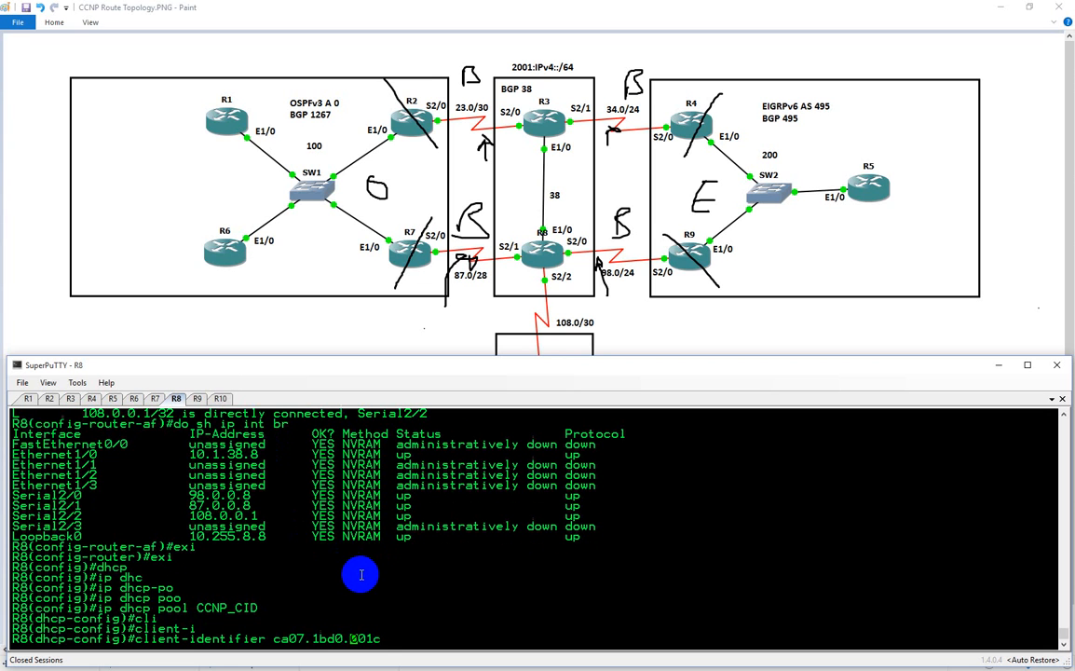
Remove the dots from the pasted hardware address and prefix it with 01
key(BackSpace)
key(Left)
key(Left)
key(Left)
key(Left)
key(Left)
key(Right)
key(BackSpace)
key(Left)
key(Left)
key(Left)
key(Left)
text(01)
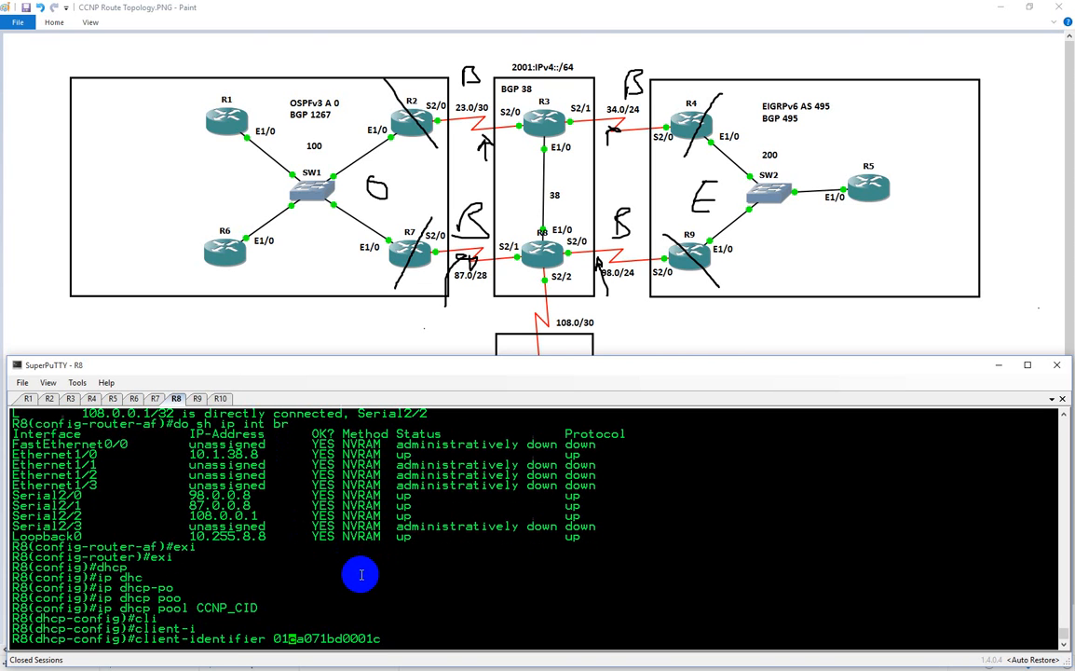
Regroup the client identifier as 01ca.071b.d000.1c and apply it to the pool
key(Right)
key(Right)
text(.)
key(Right)
key(Right)
key(Right)
key(Right)
text(.)
key(Right)
key(Right)
key(Right)
key(Right)
key(Right)
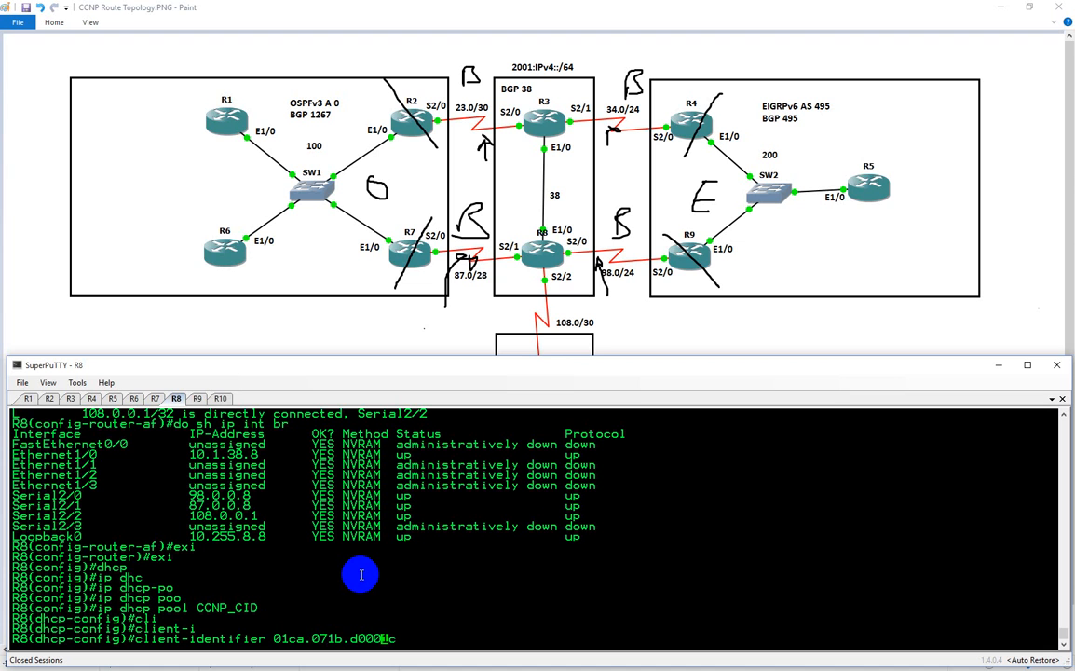
key(Left)
text(.)
key(Return)
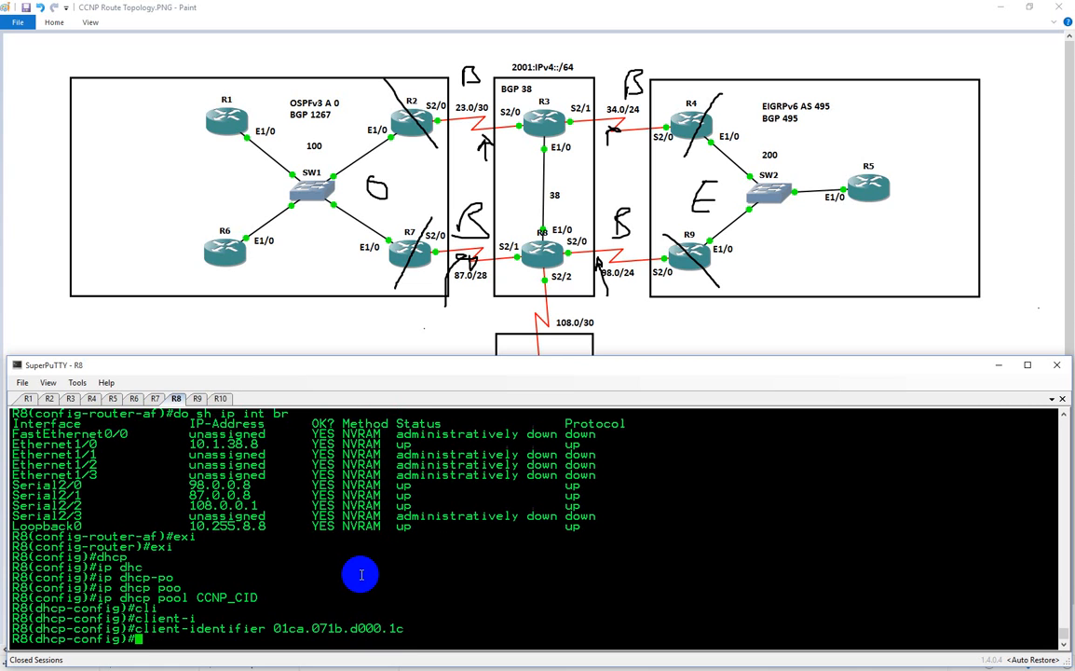
Set the CCNP_CID pool's host address to 10.1.100.6
text(host)
key(Tab)
text(10)
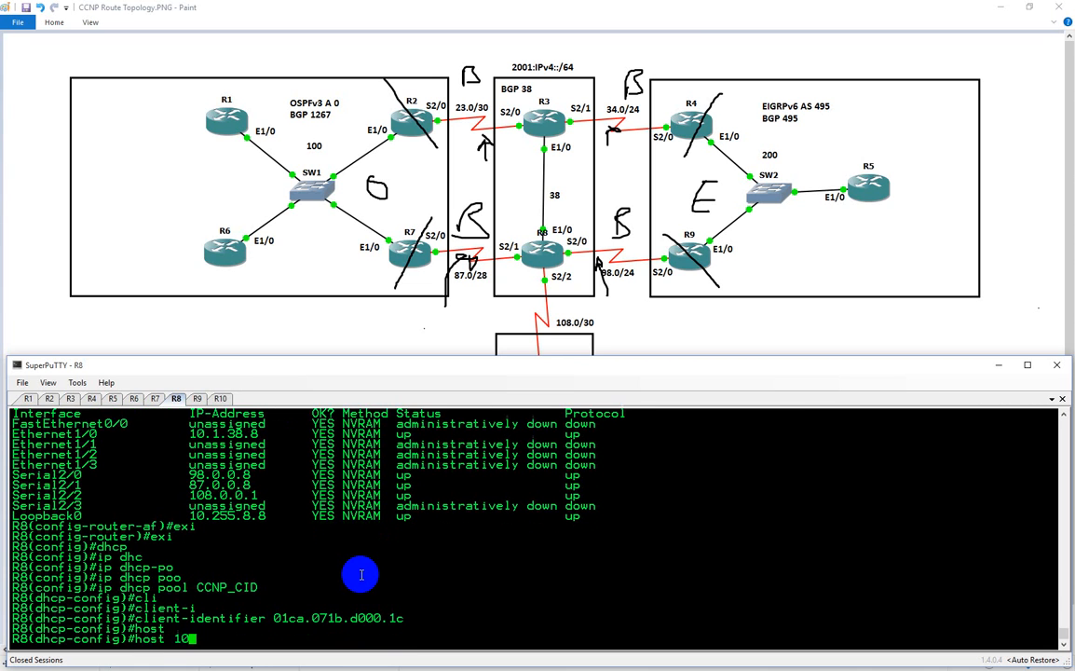
text(.1.100.6)
Set the CCNP_CID pool's default router to 10.1.100.7
text(d)
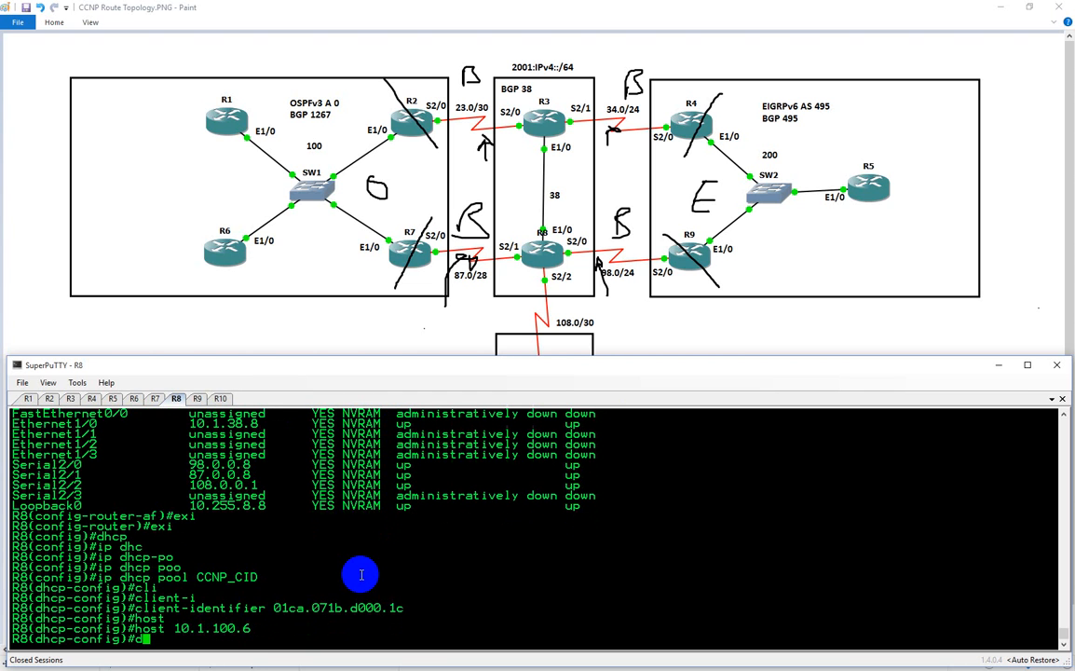
text(e)
text(f)
key(Tab)
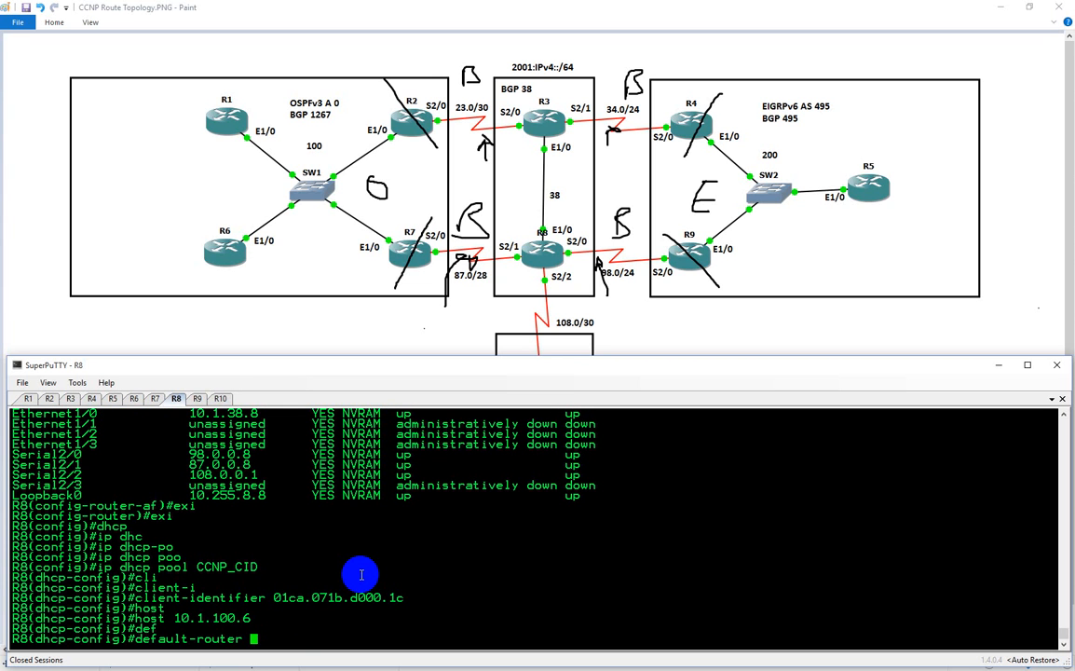
text(10.1.100.7)
key(Return)
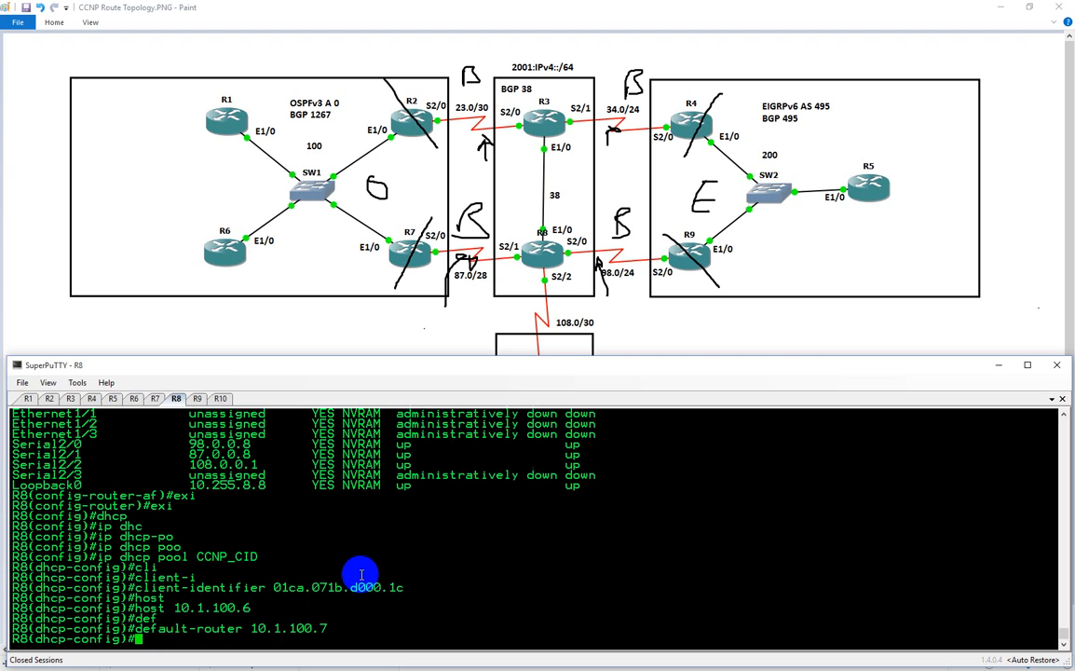
Set the CCNP_CID pool's DNS server to 10.1.100.7
text(dns)
key(Tab)
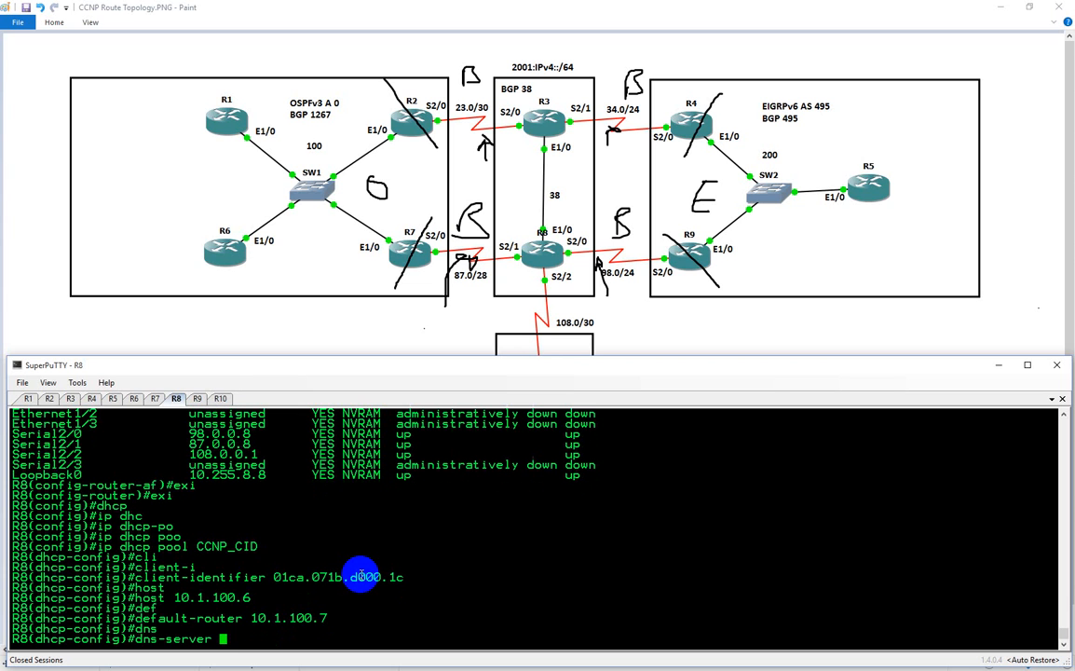
text(10.1.100.7)
key(Return)
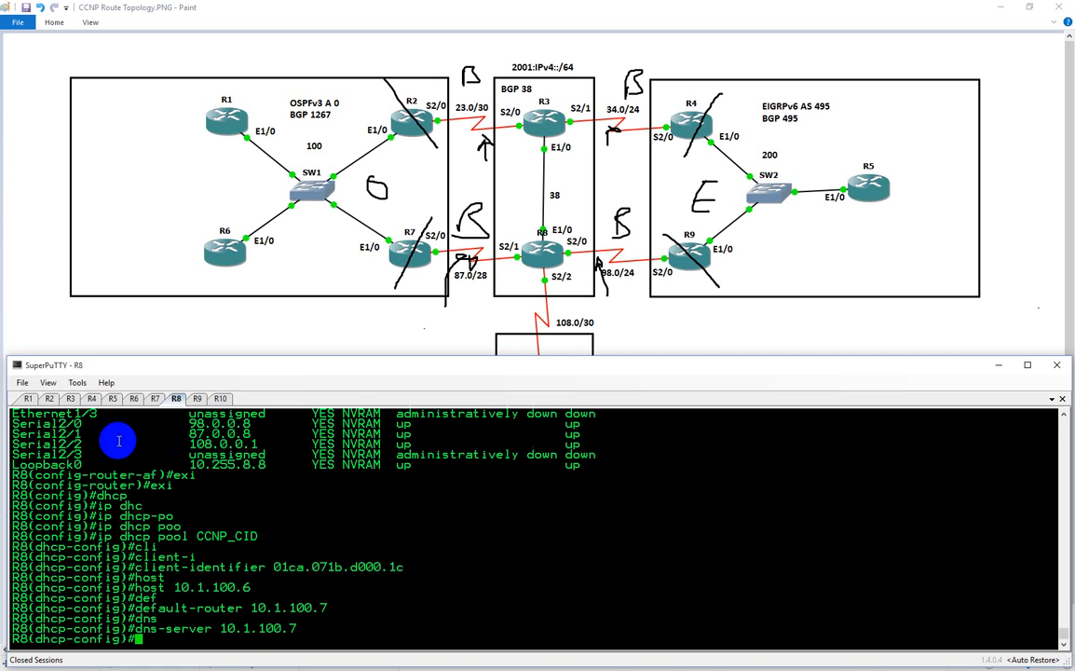
Page through the rest of R6's interface output to its configuration prompt and return to R8
click(133, 398)
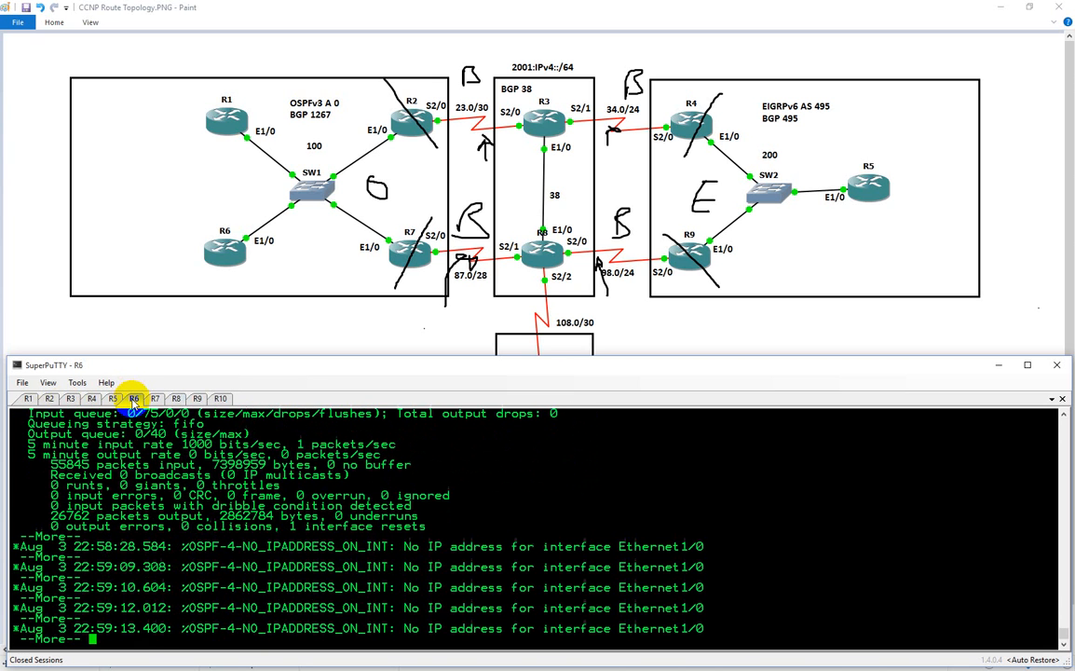
key(space)
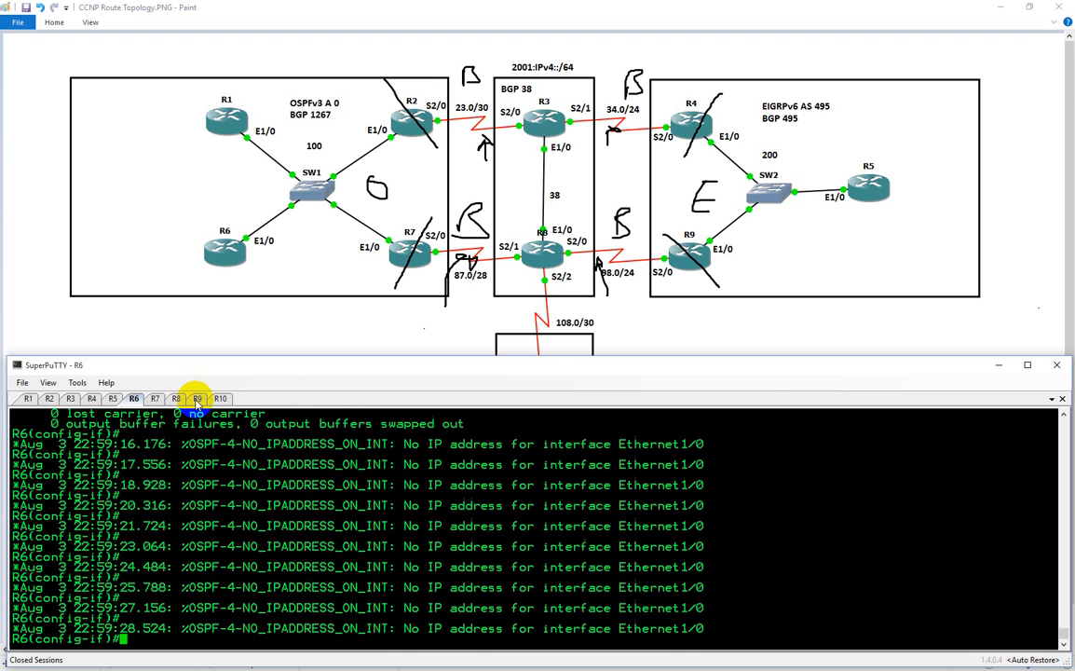
click(176, 399)
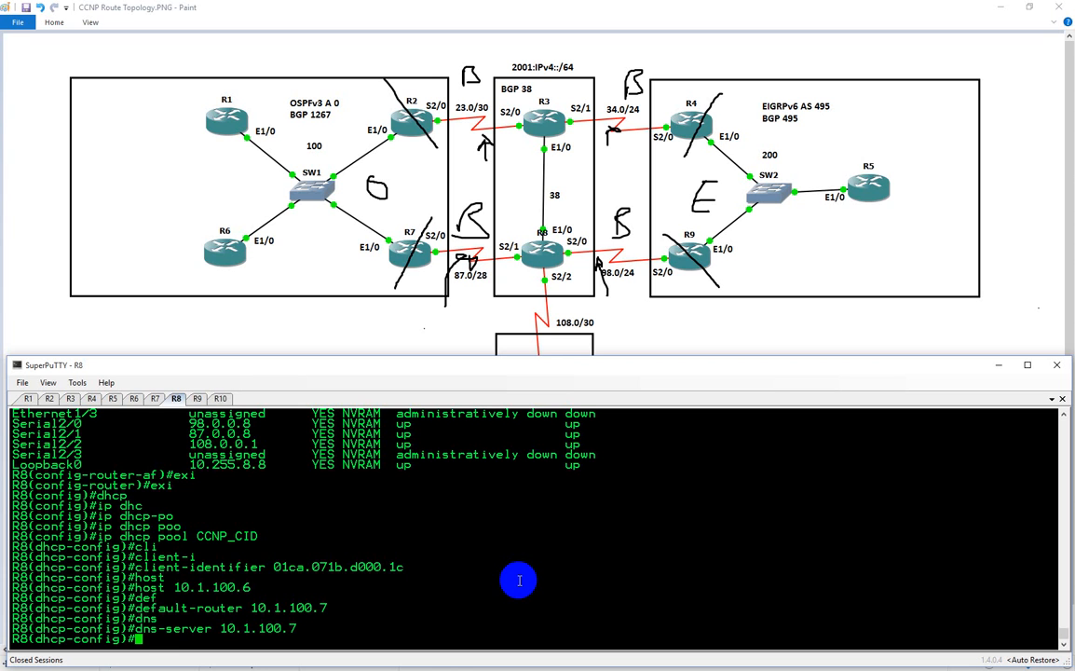
Leave the CCNP_CID pool and create a second DHCP pool named CCNP on R8
text(exi)
key(Return)
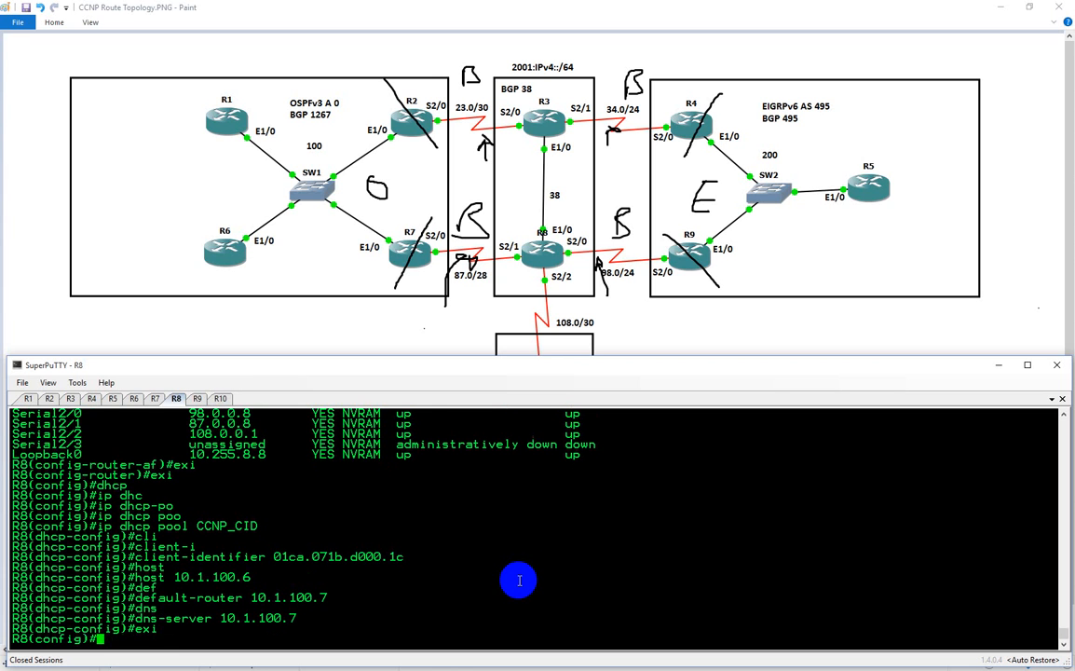
text(ip dhcp pool)
key(Tab)
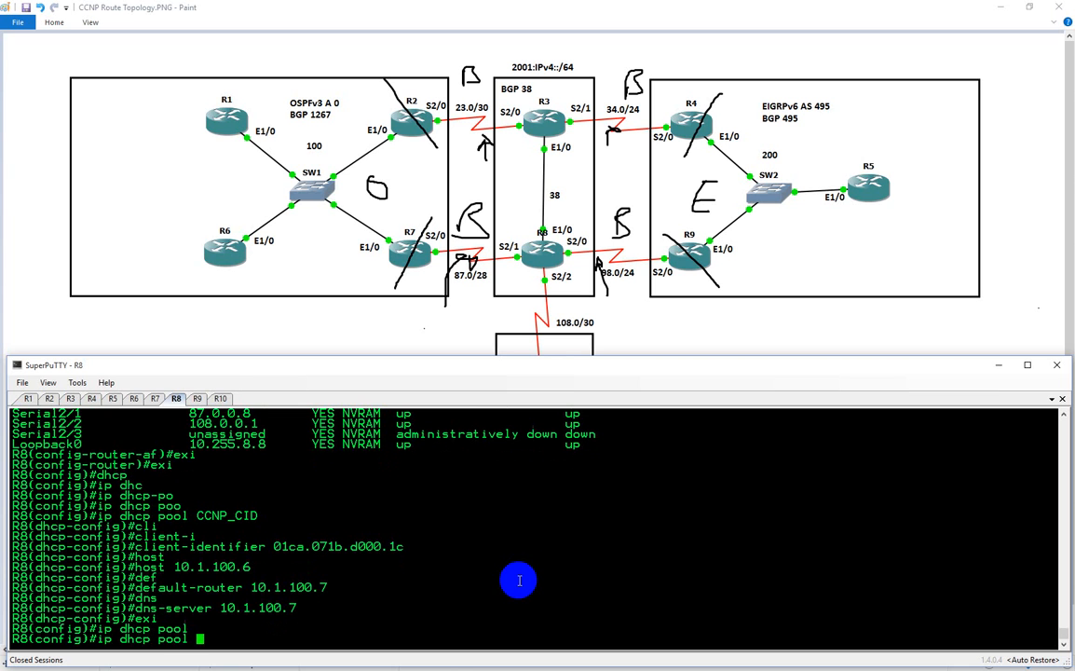
text(CCNP)
key(Return)
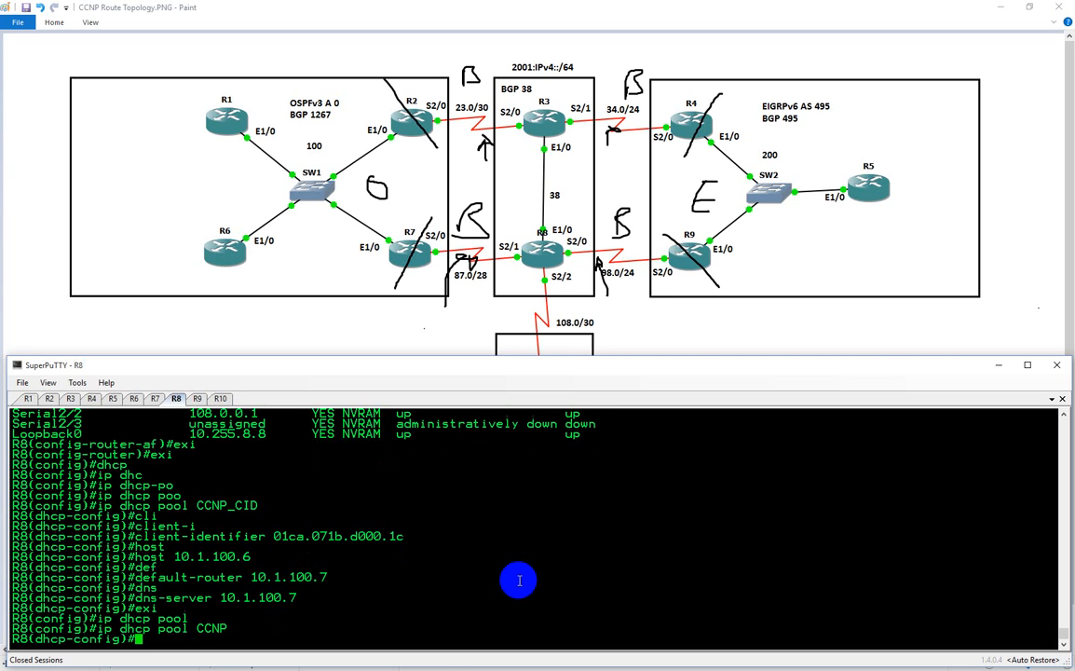
Try to set the CCNP pool's network to 10.1.100.0 with mask 0.0.0.255
text(netw)
key(Tab)
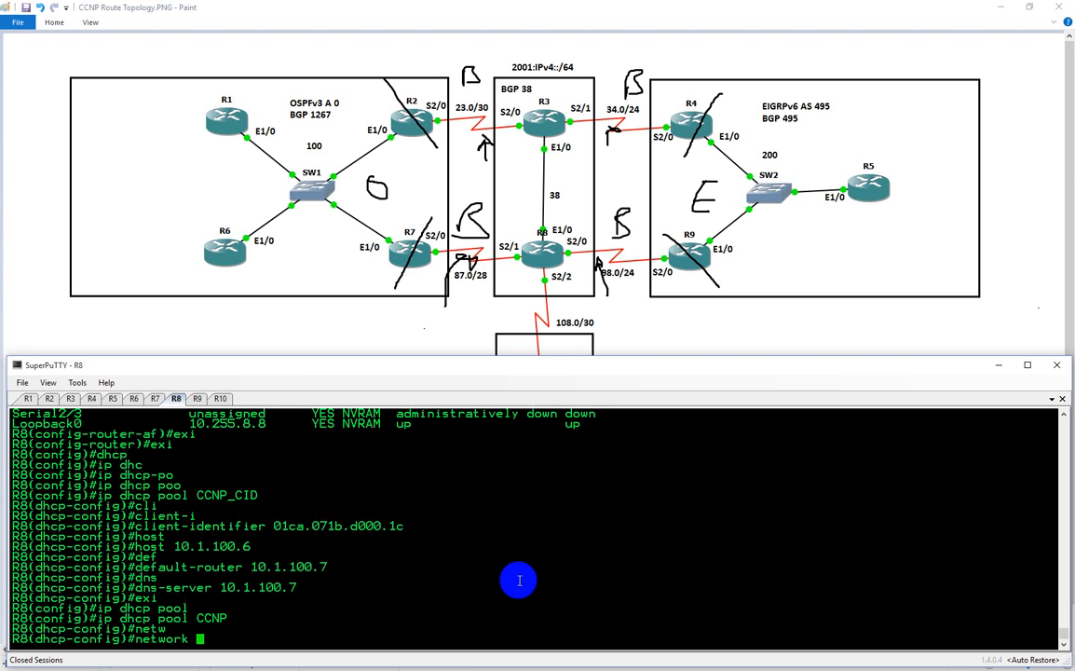
text(10.1.100.0 0.0.0.255)
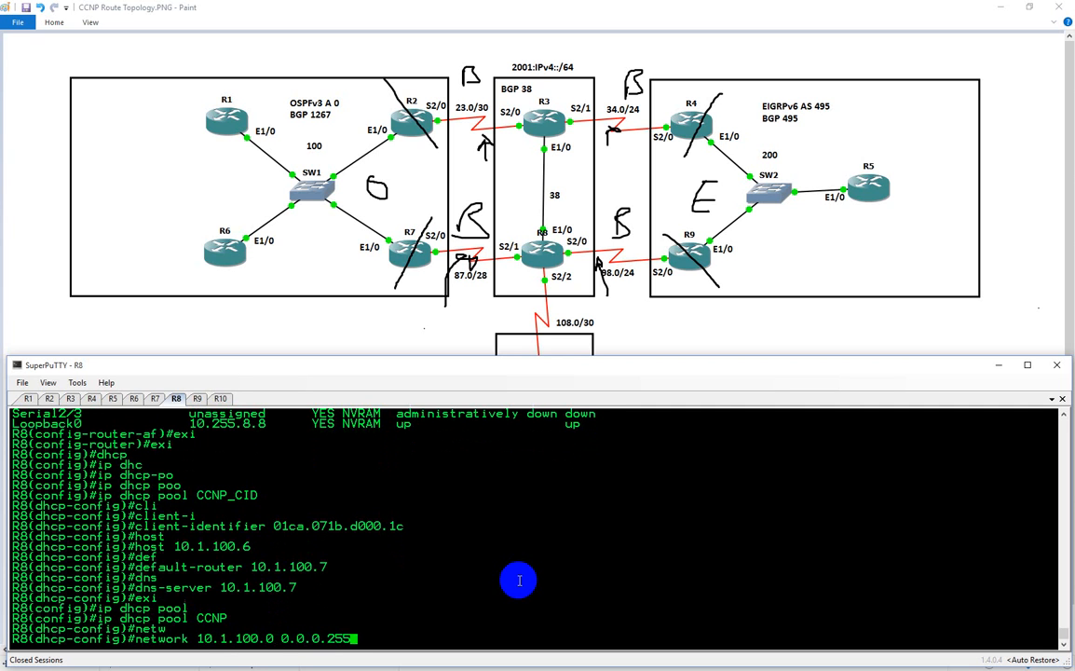
key(Return)
Set the CCNP pool's network to 10.1.100.0 with mask 255.255.255.0
key(Up)
key(BackSpace)
key(BackSpace)
key(BackSpace)
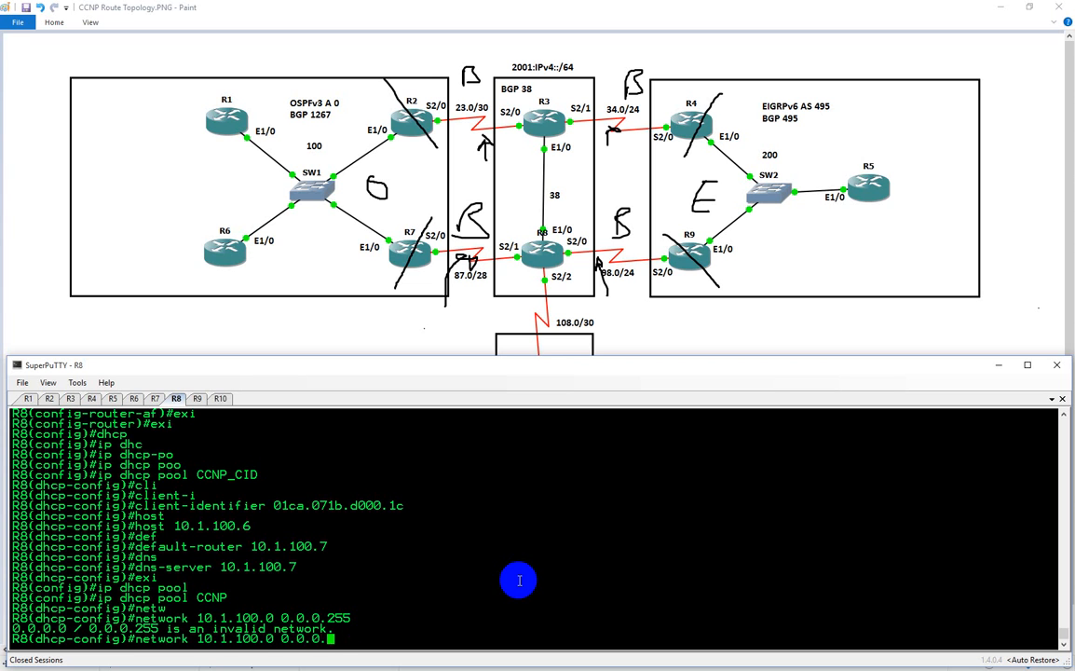
key(BackSpace)
key(BackSpace)
key(BackSpace)
key(BackSpace)
key(BackSpace)
key(BackSpace)
text(255.2)
text(55.255.255.0)
key(Return)
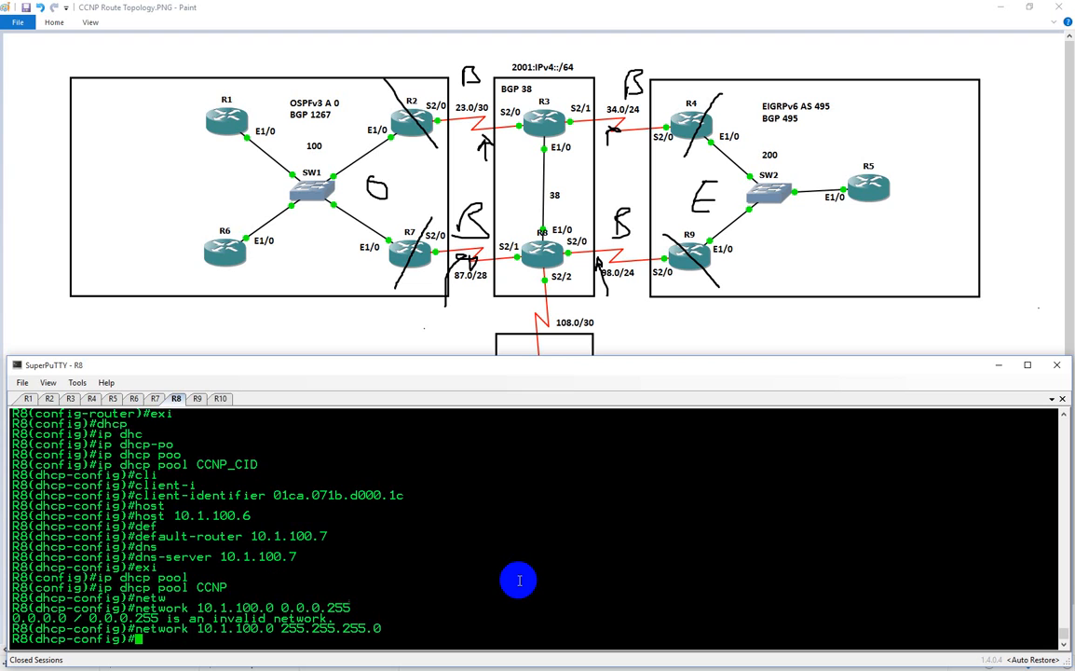
Set the CCNP pool's default router to 10.1.100.7
text(def)
key(Tab)
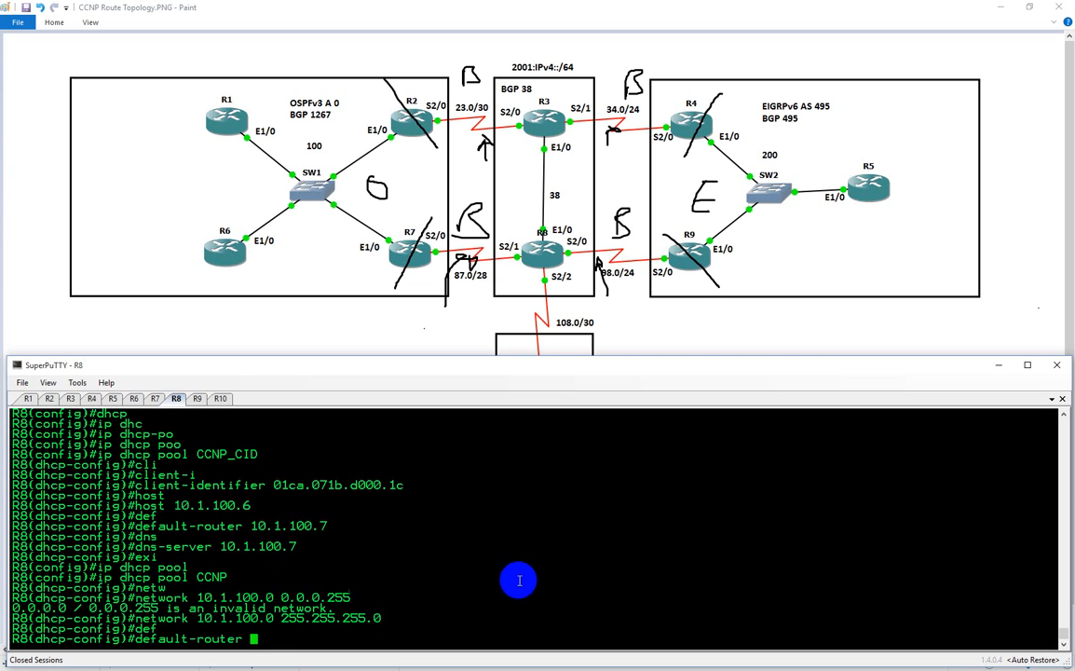
text(10.1.100.7)
key(Return)
Set the CCNP pool's DNS server to 10.1.100.7 and leave the pool configuration
text(dns)
key(Tab)
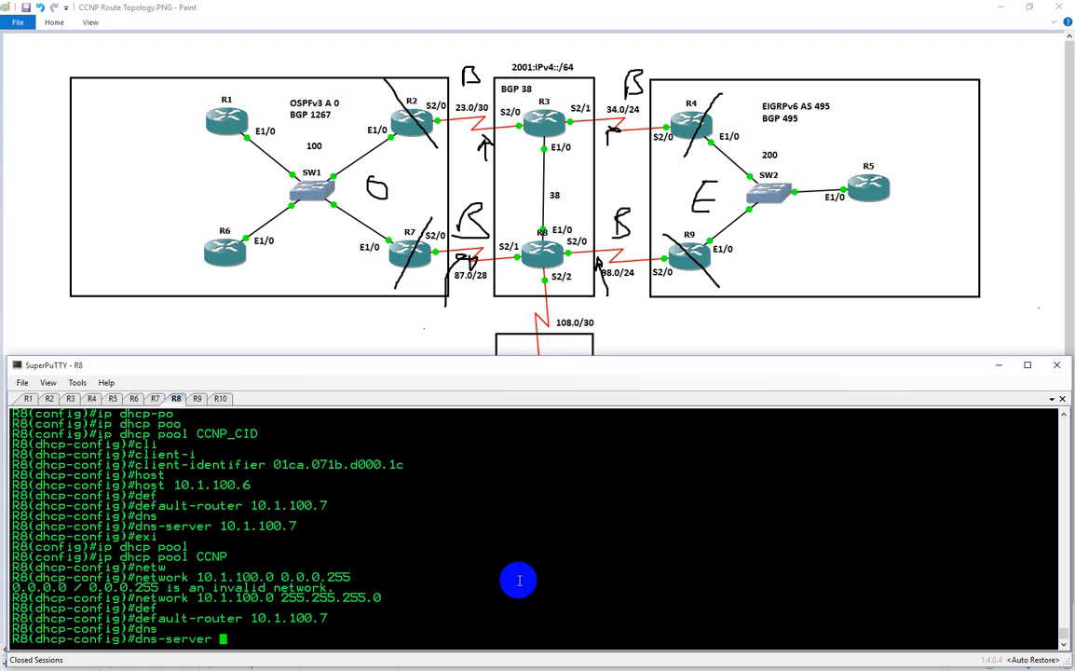
text(10.1.100.7)
key(Return)
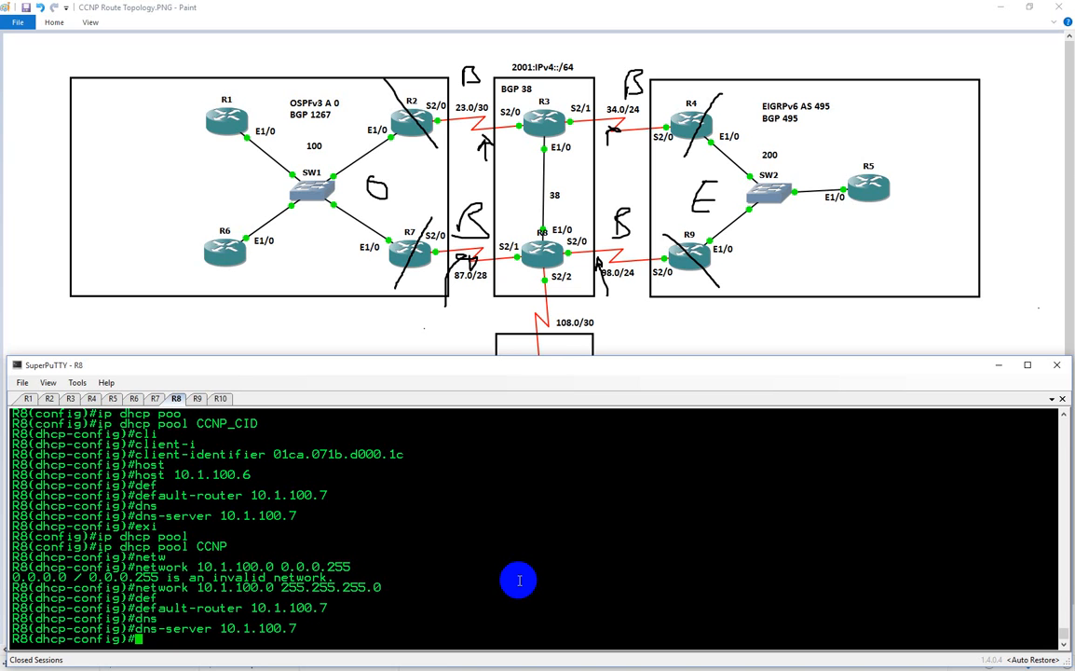
text(exi)
key(Return)
Shut down interface e1/0 on R6 and re-enable it
click(136, 399)
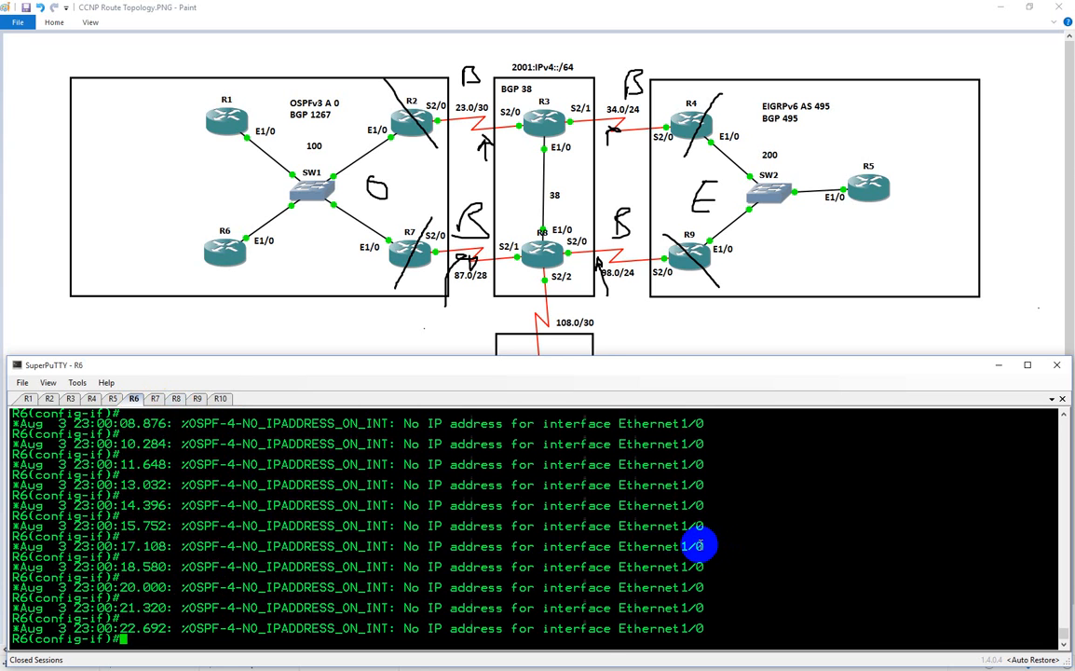
text(exi)
key(Return)
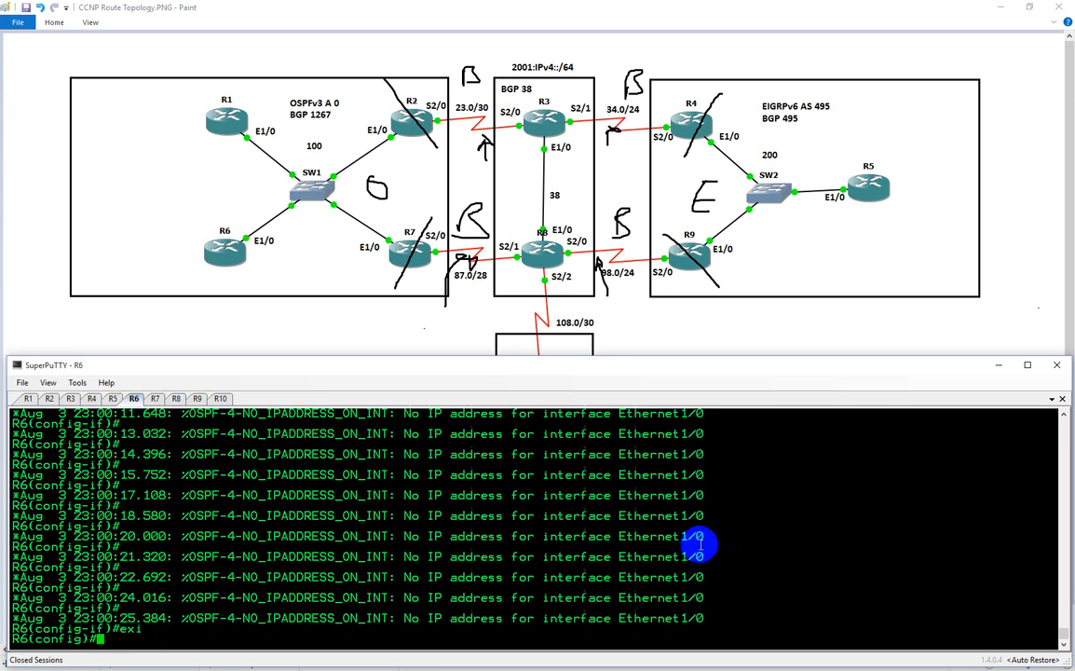
text(int e1/0)
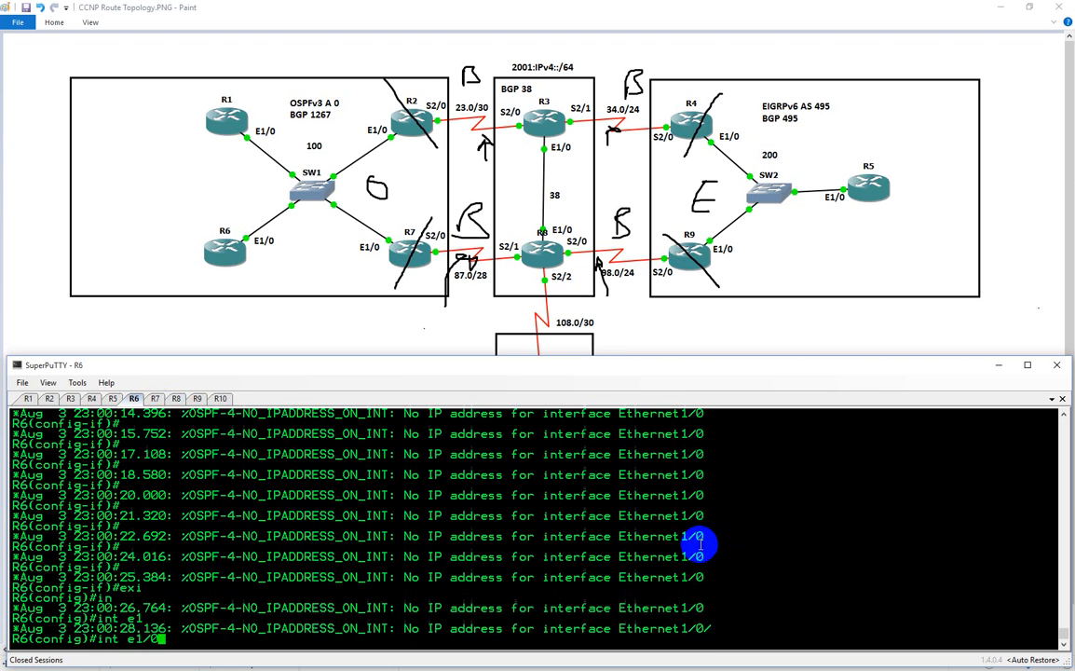
key(Return)
text(shut)
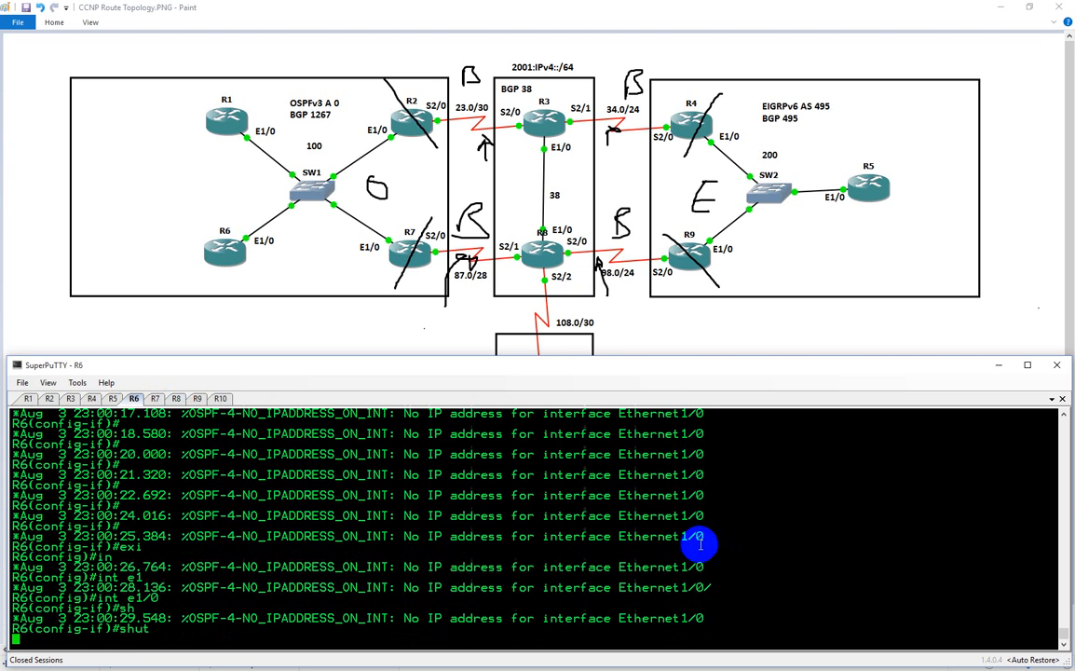
key(Return)
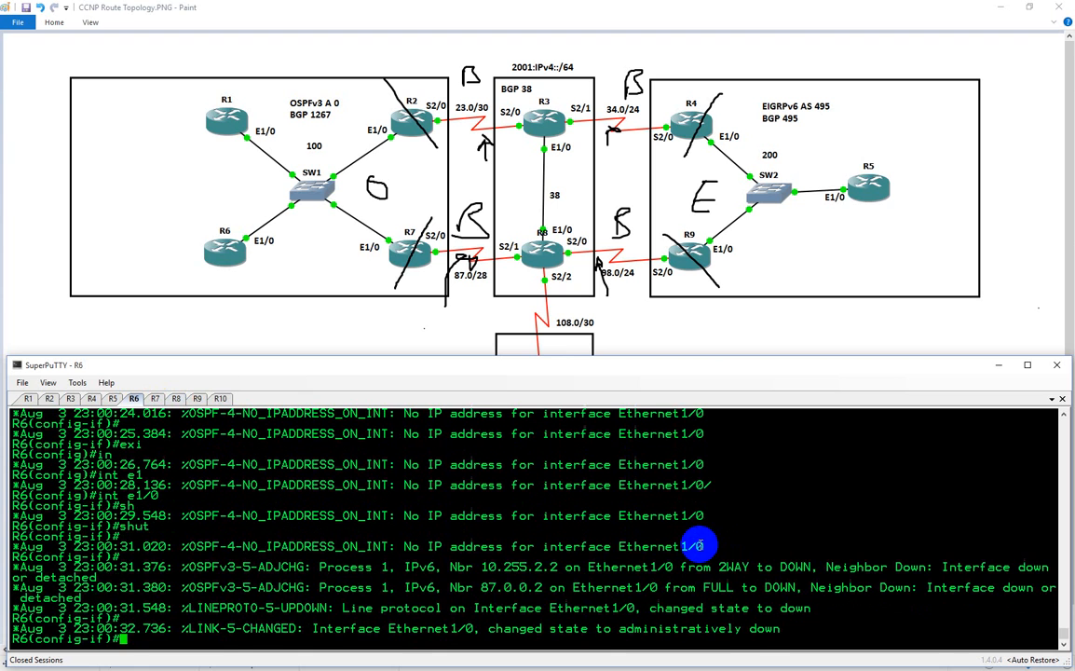
text(no shut)
key(Return)
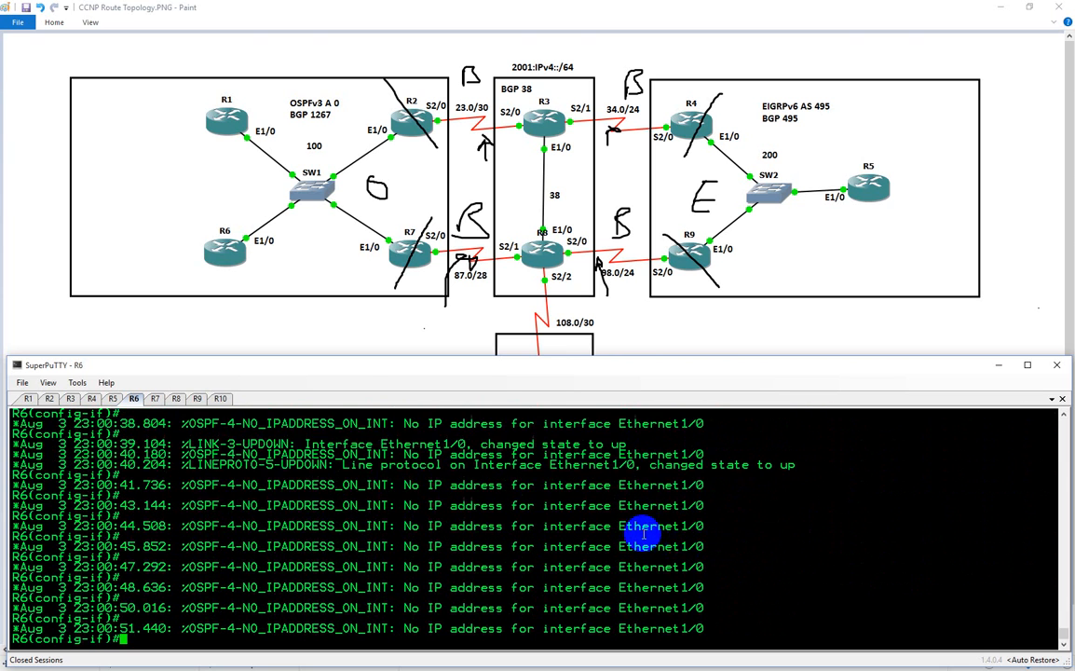
Leave configuration mode on R8 and display its DHCP bindings
click(176, 399)
text(end)
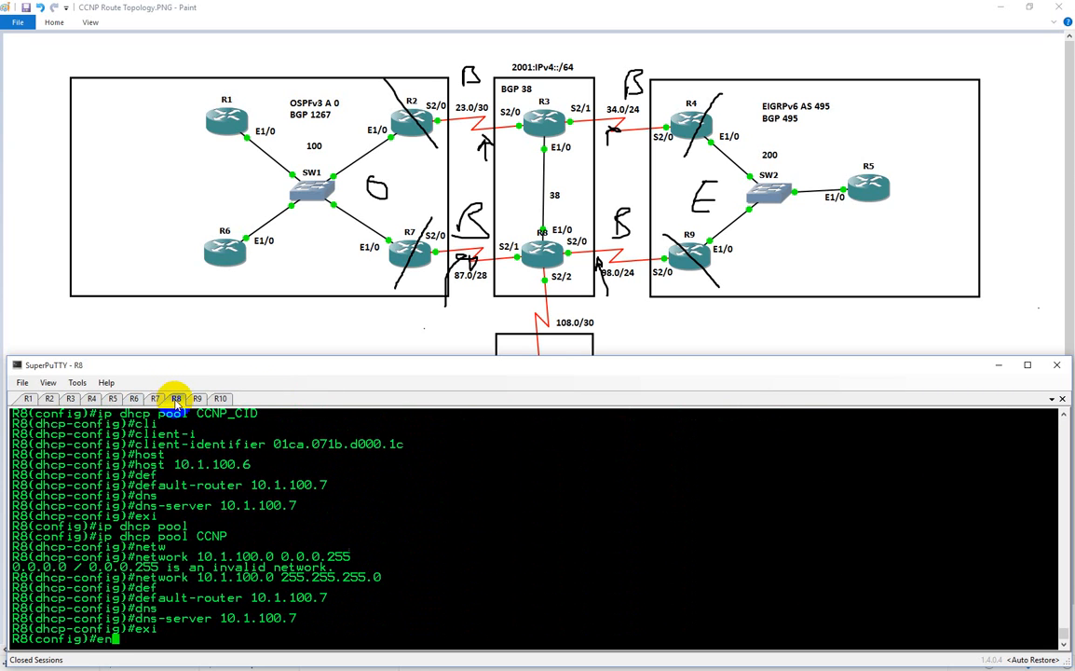
key(Return)
text(sh ip dhcp )
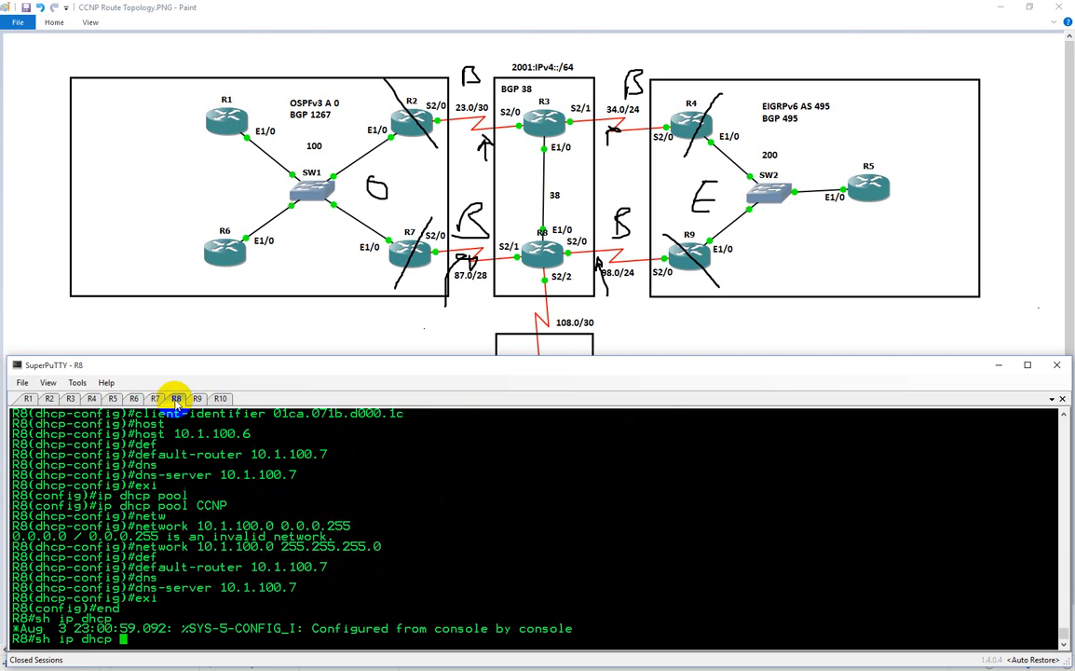
text(bind)
key(Tab)
key(Return)
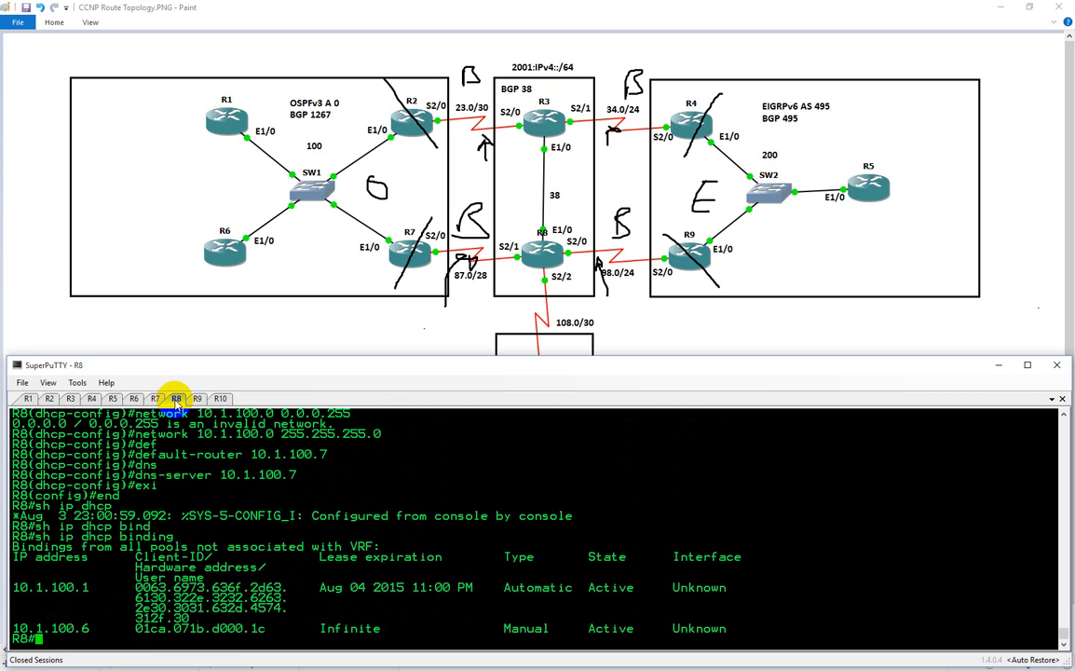
Ping 10.1.100.7 from R8 to test reachability of the relay router
text(ping 10.1.100.7)
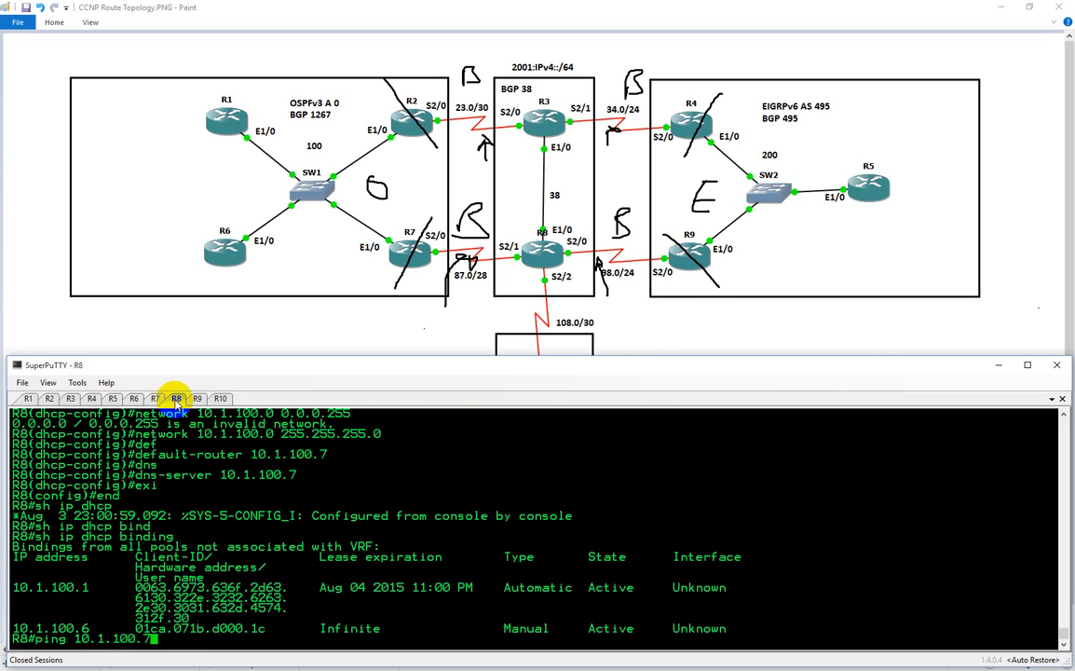
key(Return)
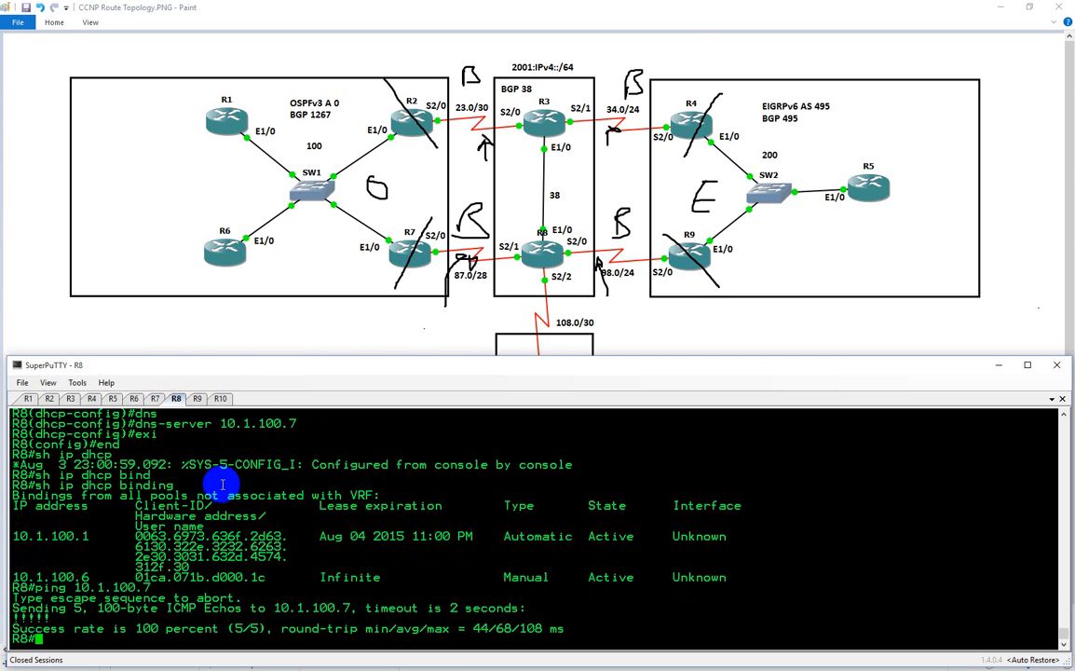
Check the console messages on R6 and R1, and display the active debugging on R6
click(134, 398)
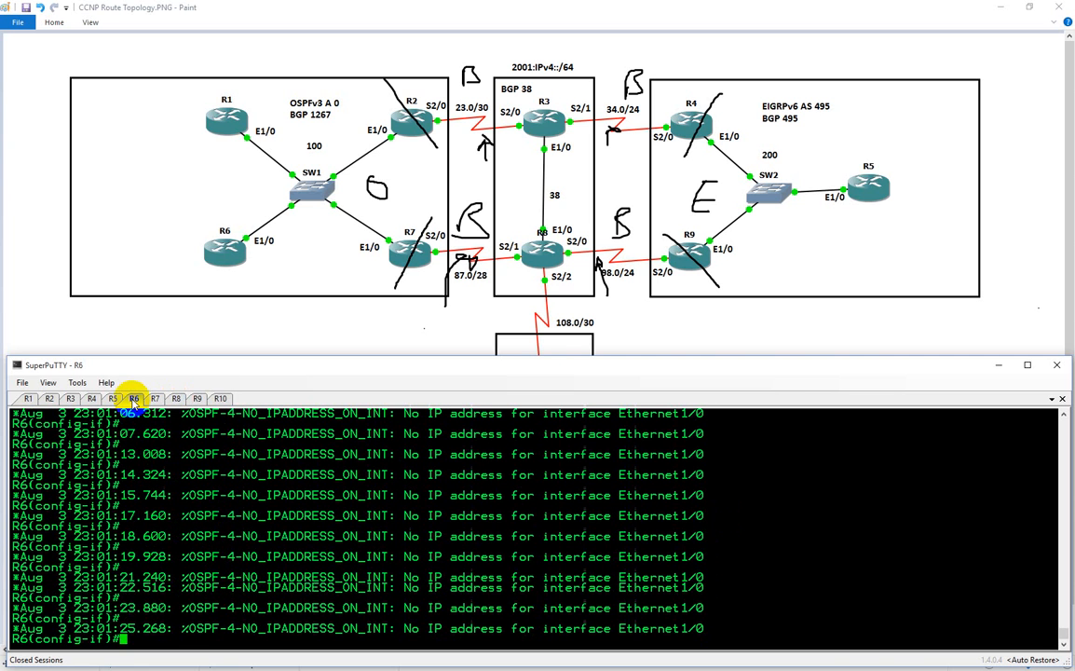
click(28, 398)
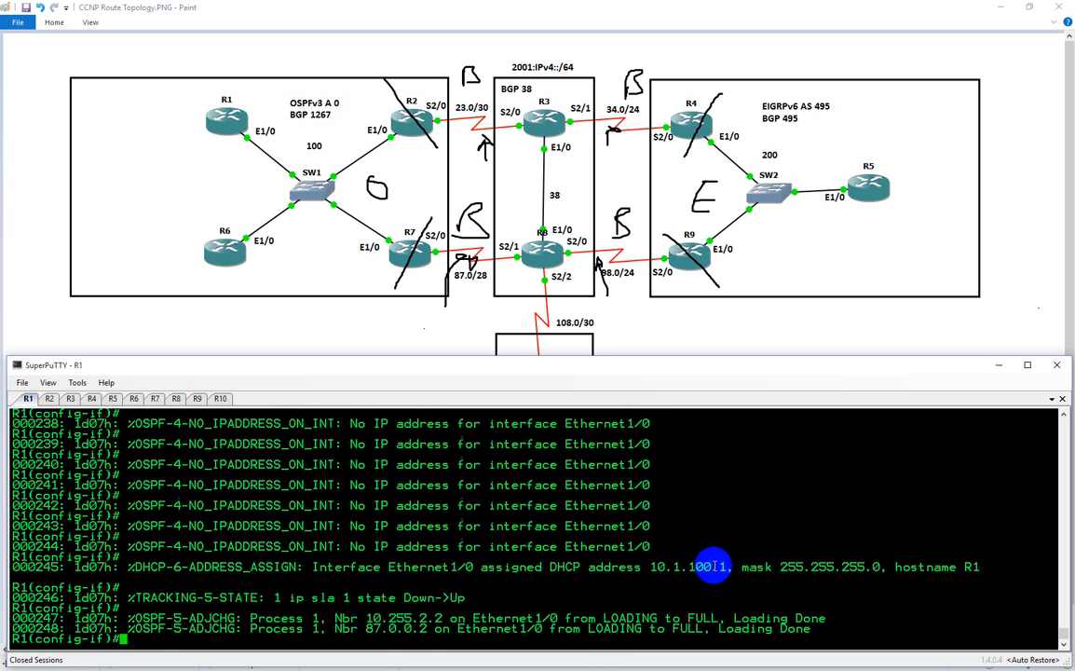
click(140, 399)
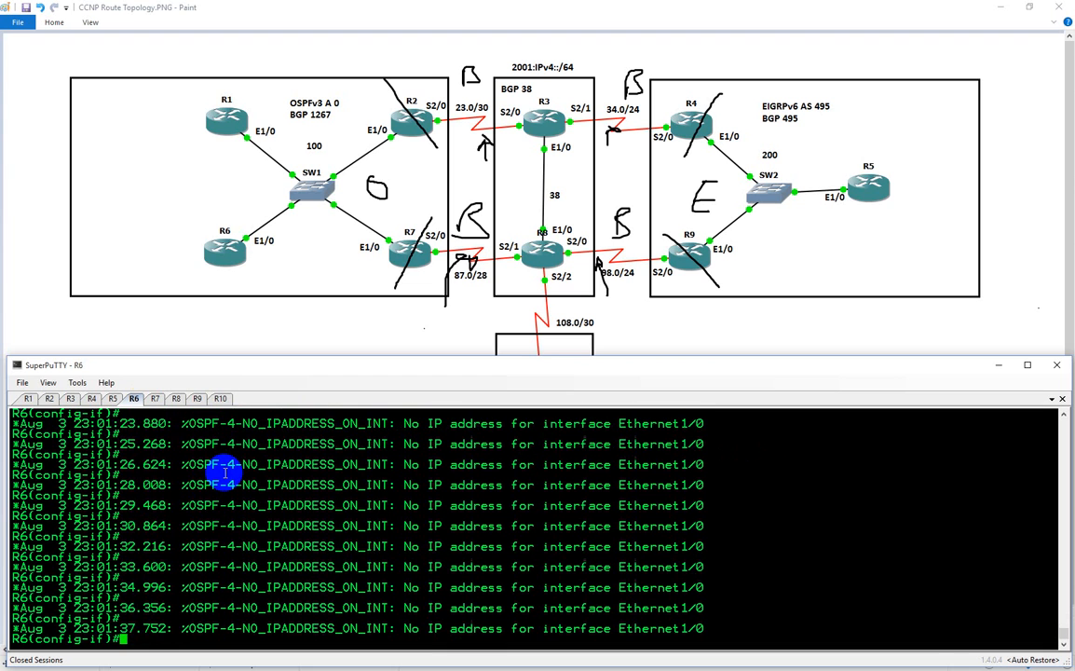
text(do)
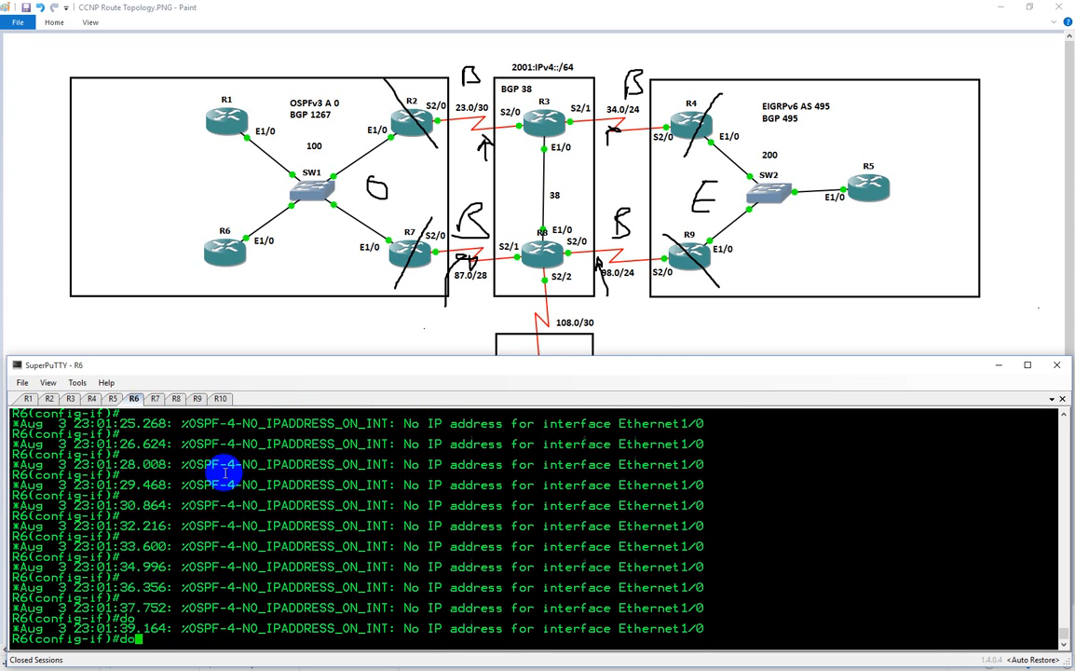
text( sh debug)
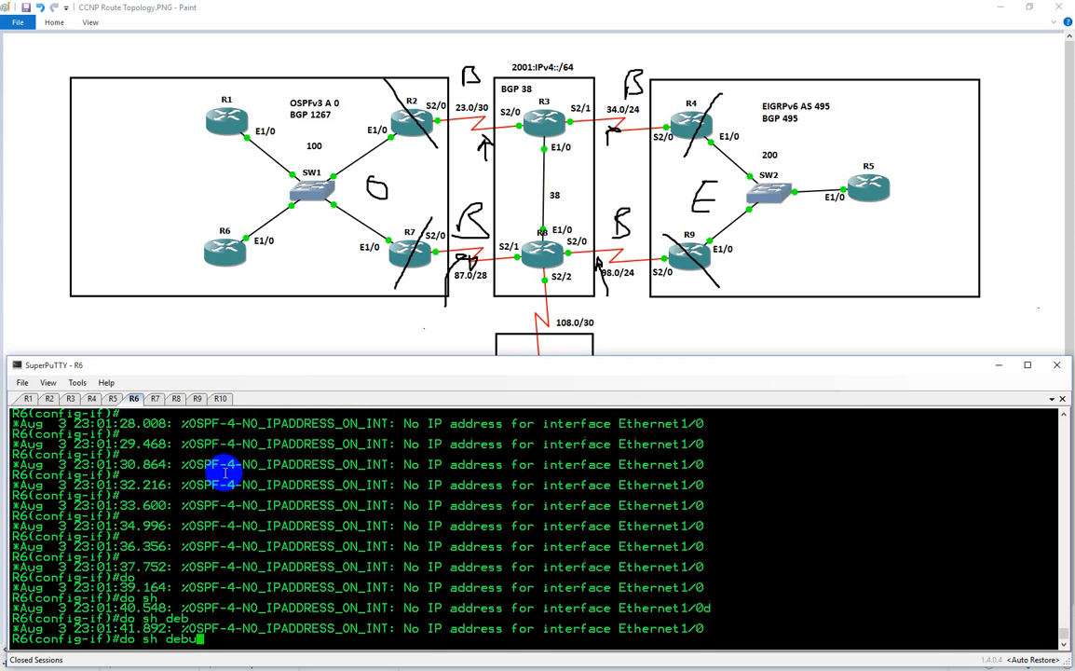
key(Return)
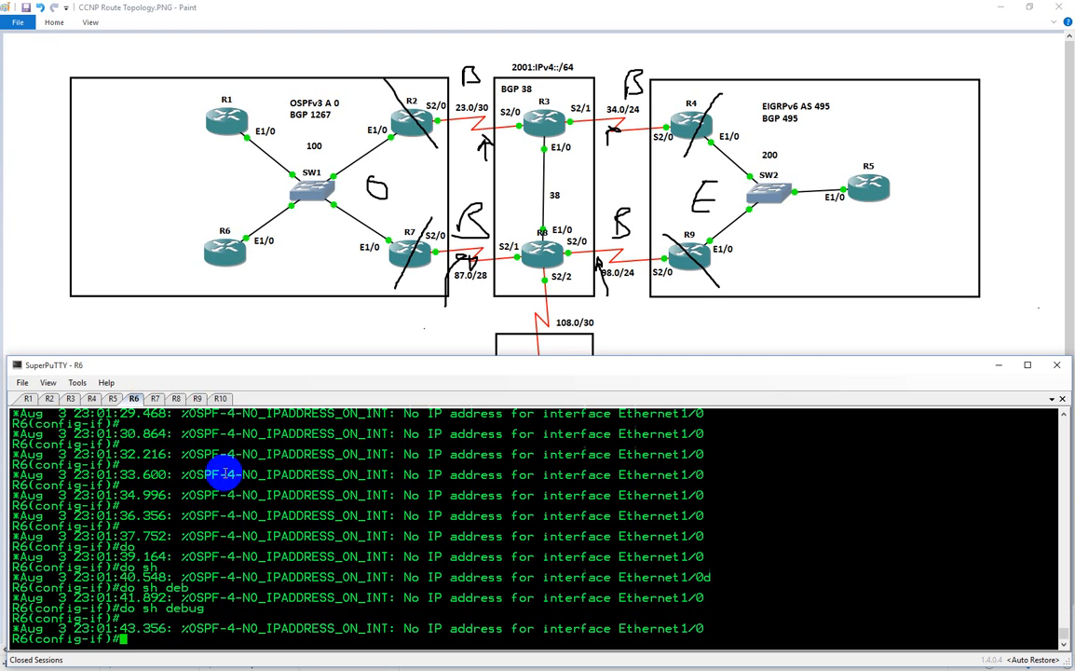
Display the running configuration of interface e1/0 on R6
text(do sh p)
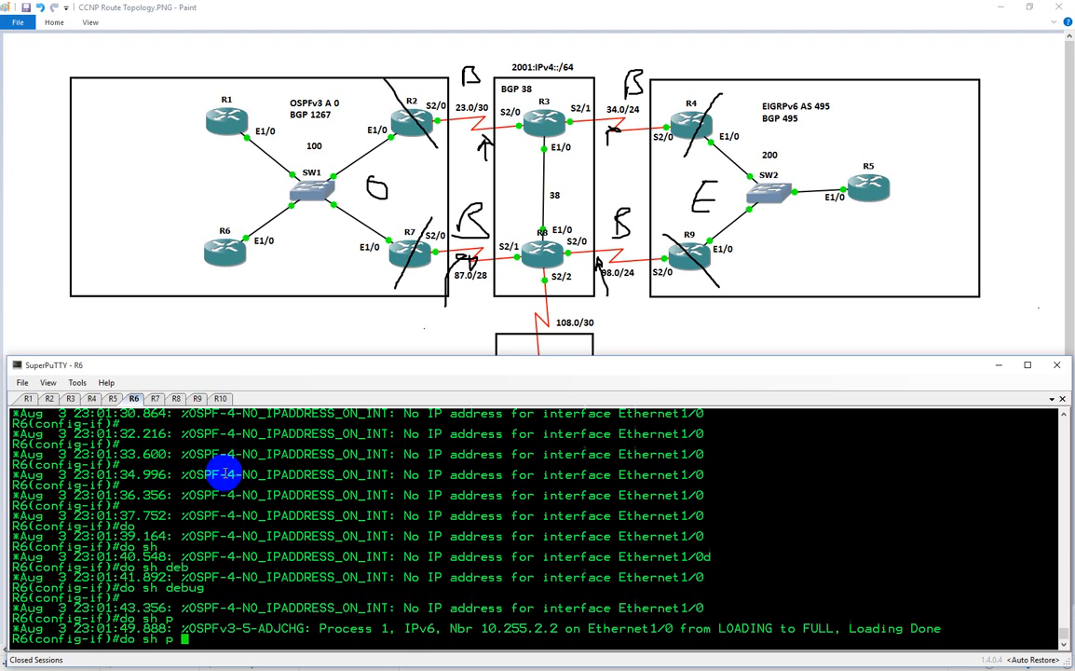
key(BackSpace)
text(run)
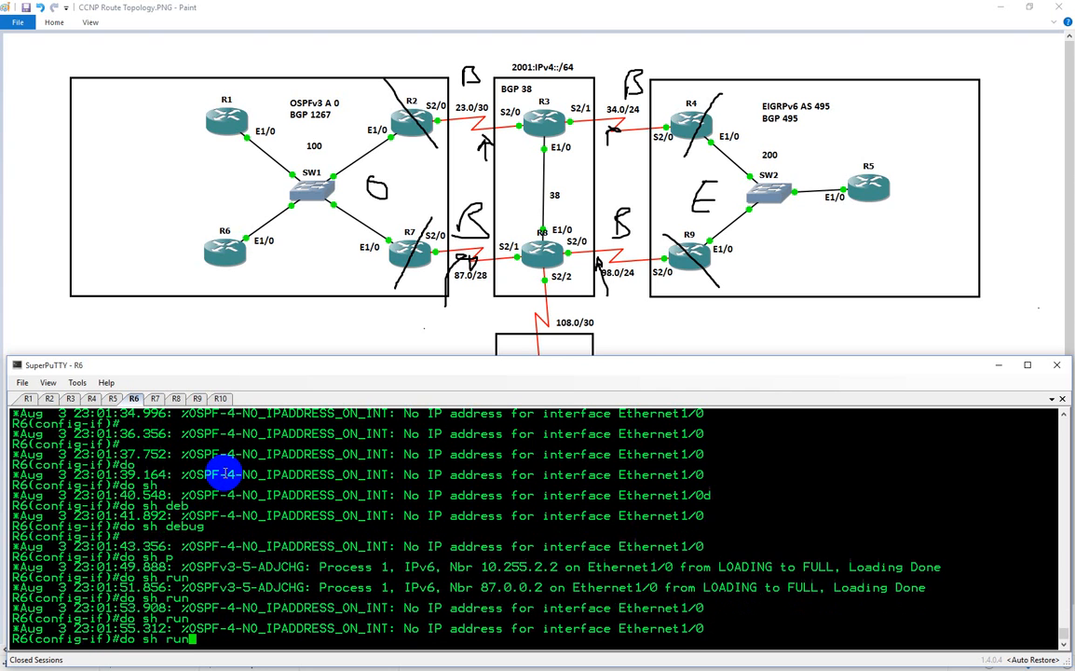
text(int e1/0)
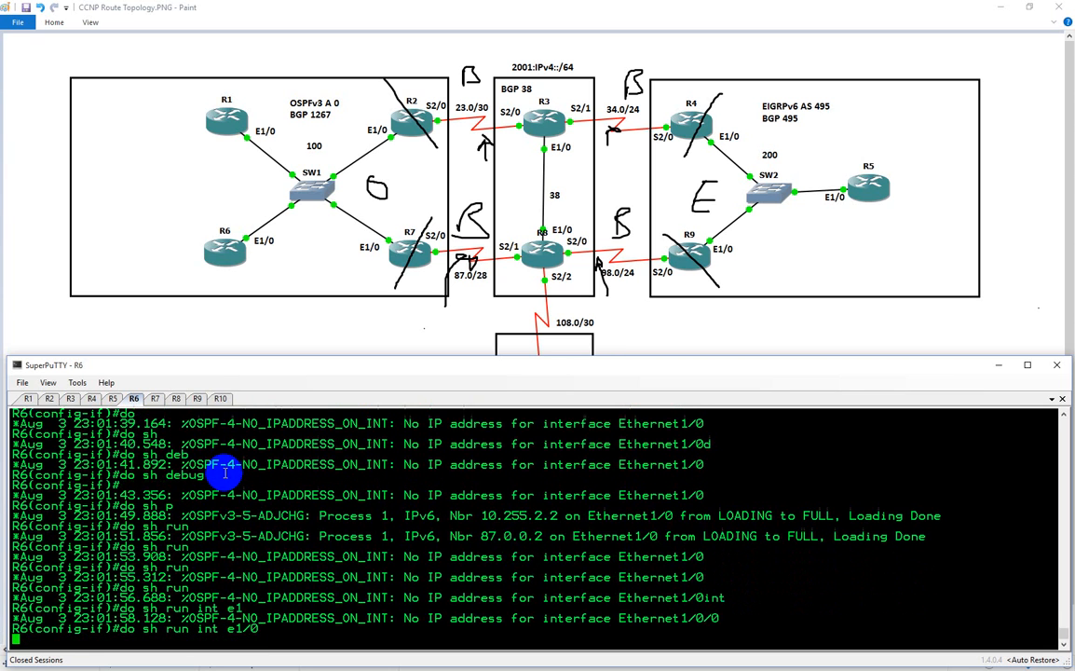
key(Return)
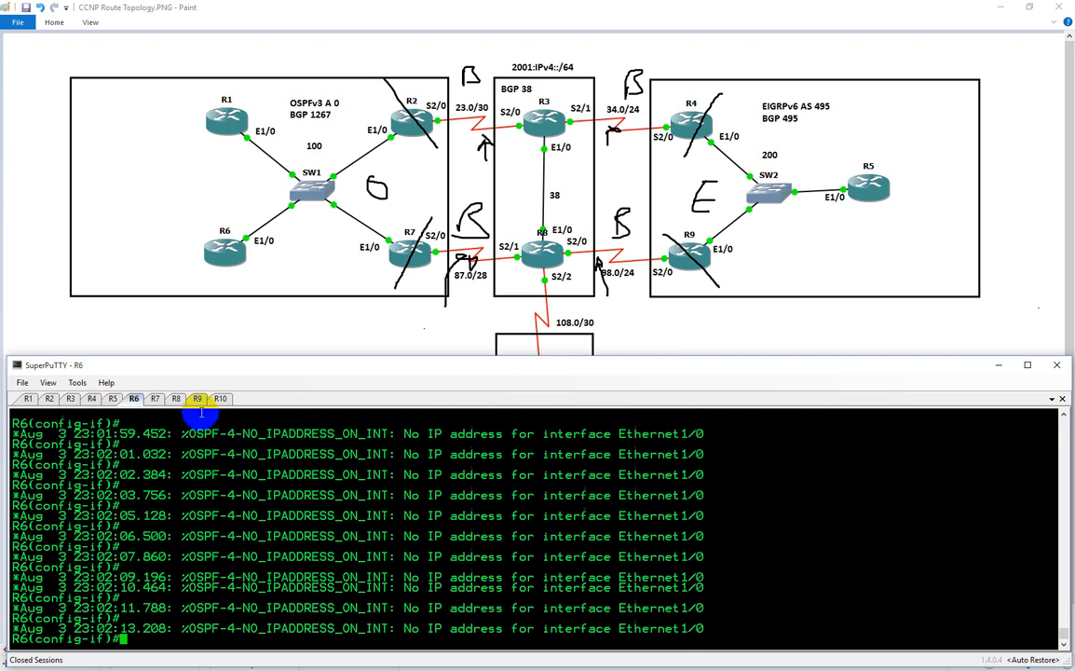
Display the brief IP interface summary on R1 to check its DHCP-assigned address
click(176, 399)
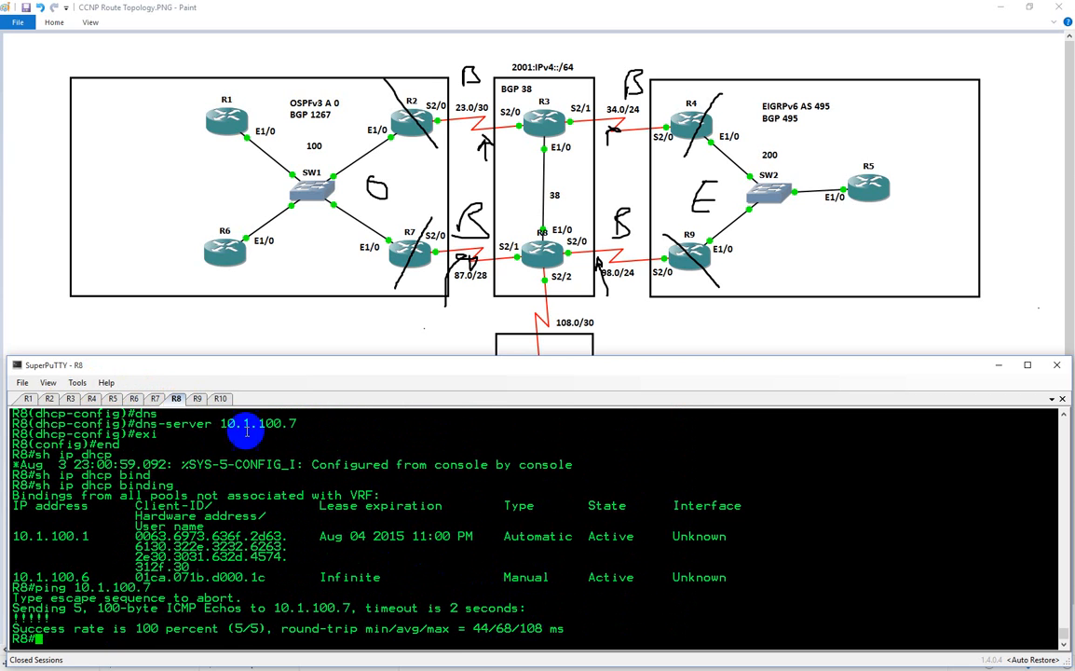
click(28, 399)
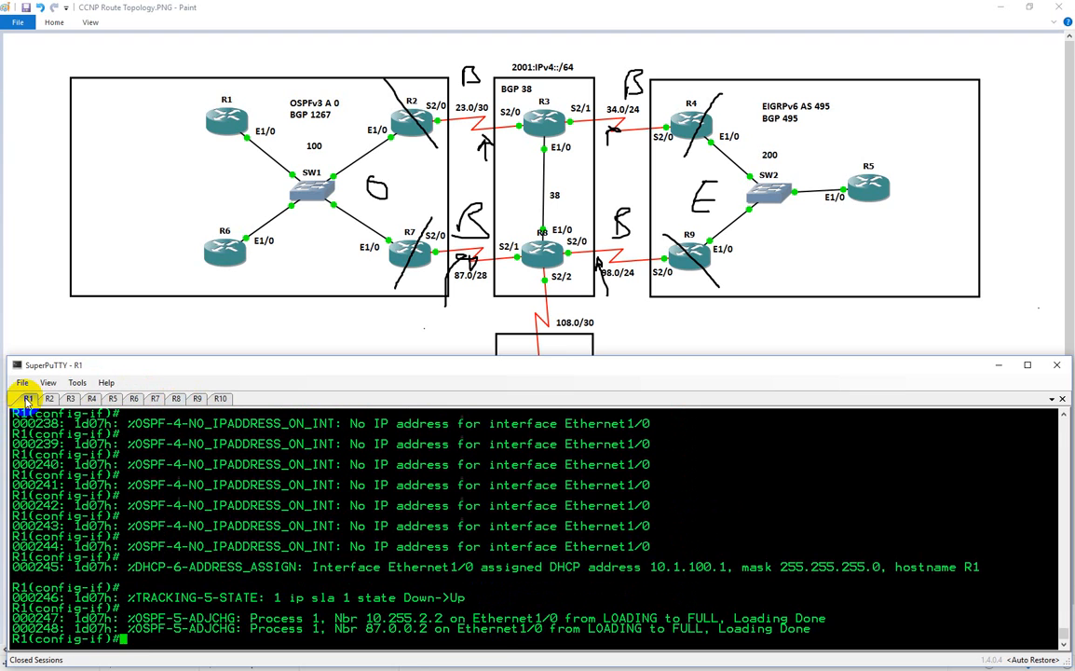
text(do sh ip int br)
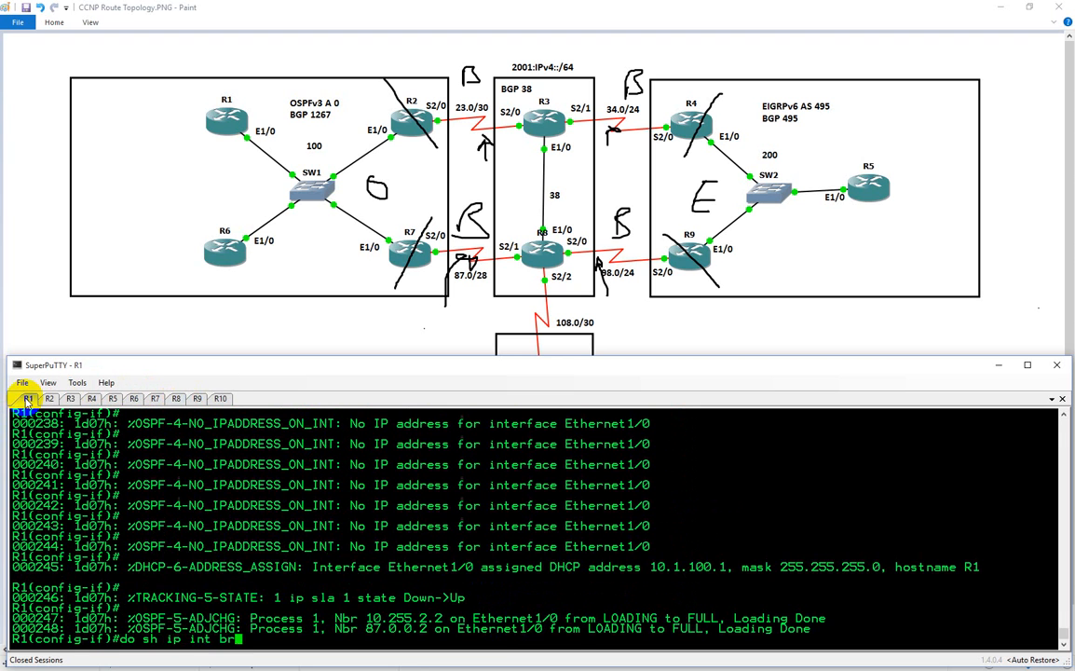
key(Return)
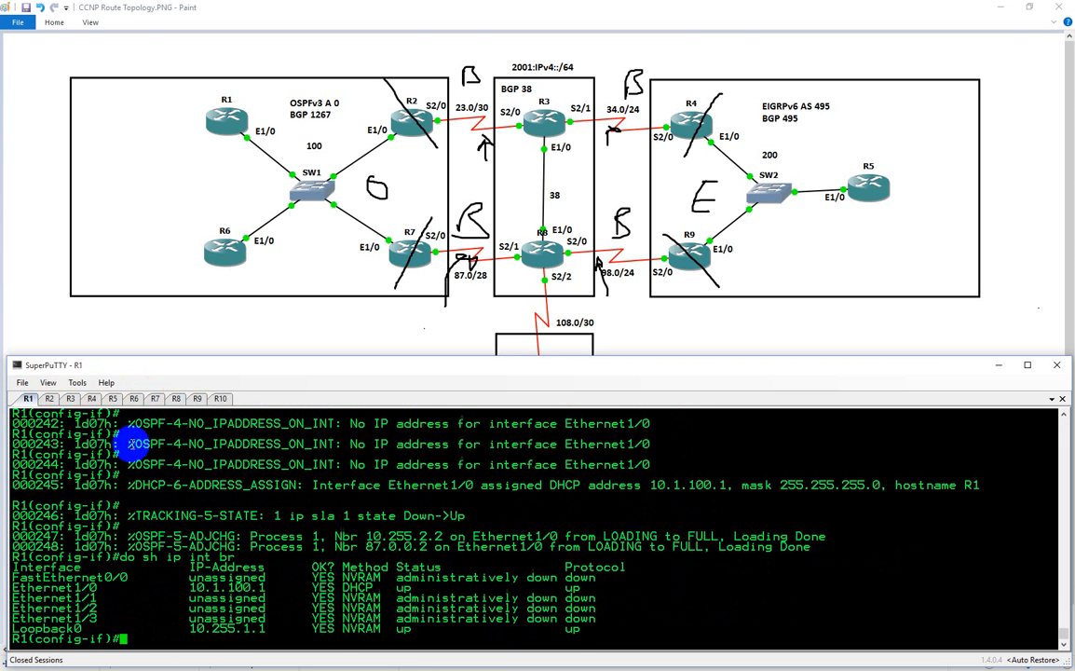
Leave interface configuration mode on R6
click(177, 399)
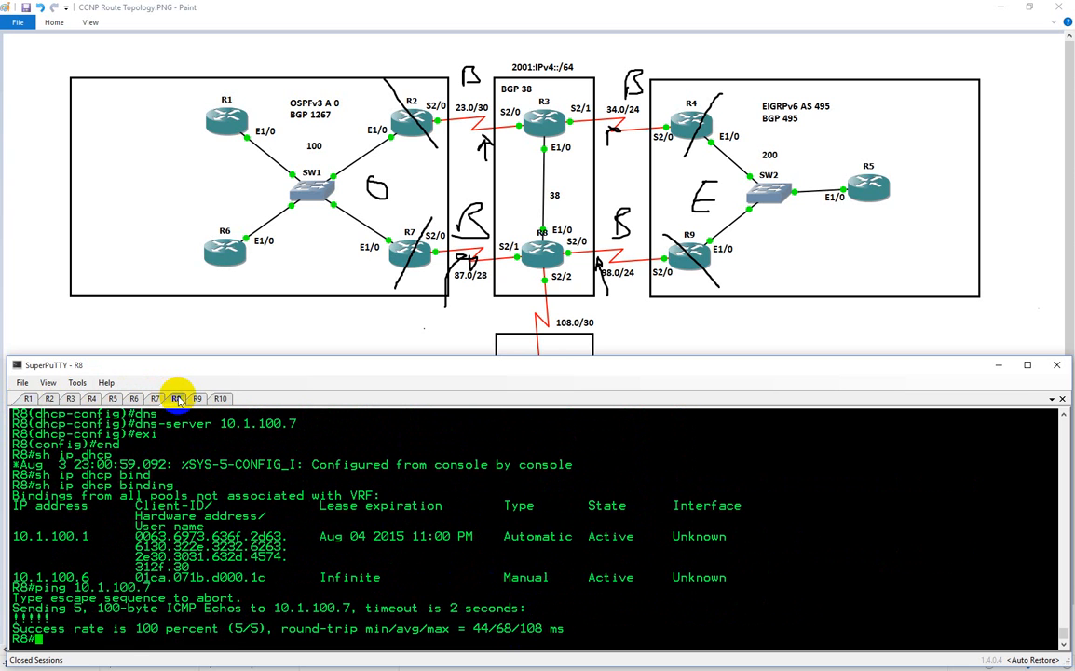
click(133, 399)
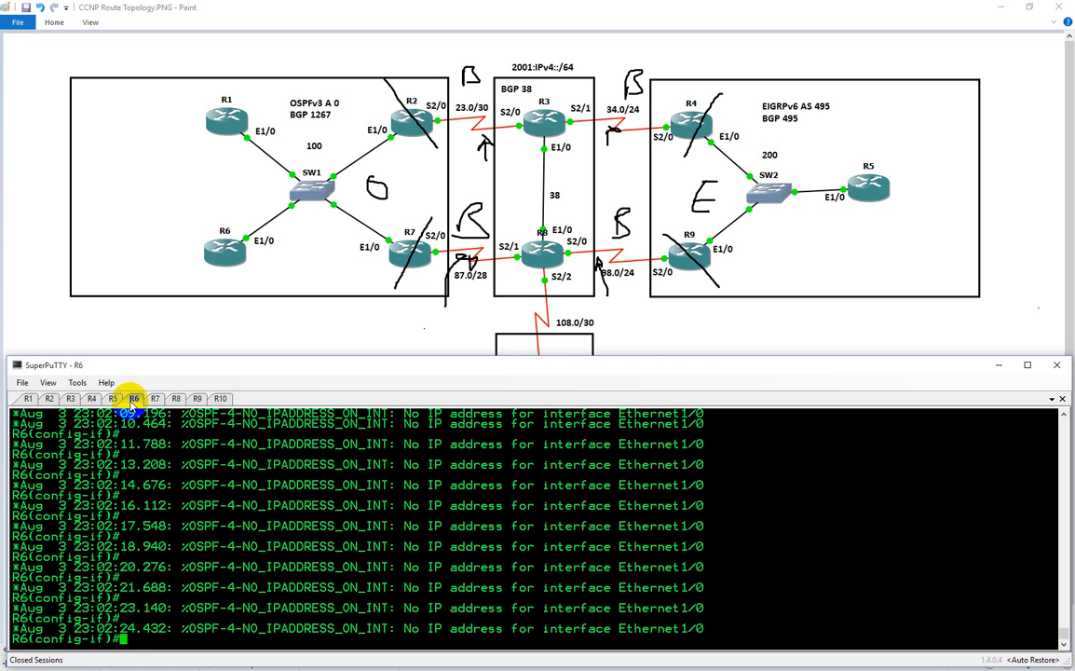
text(exi)
key(Return)
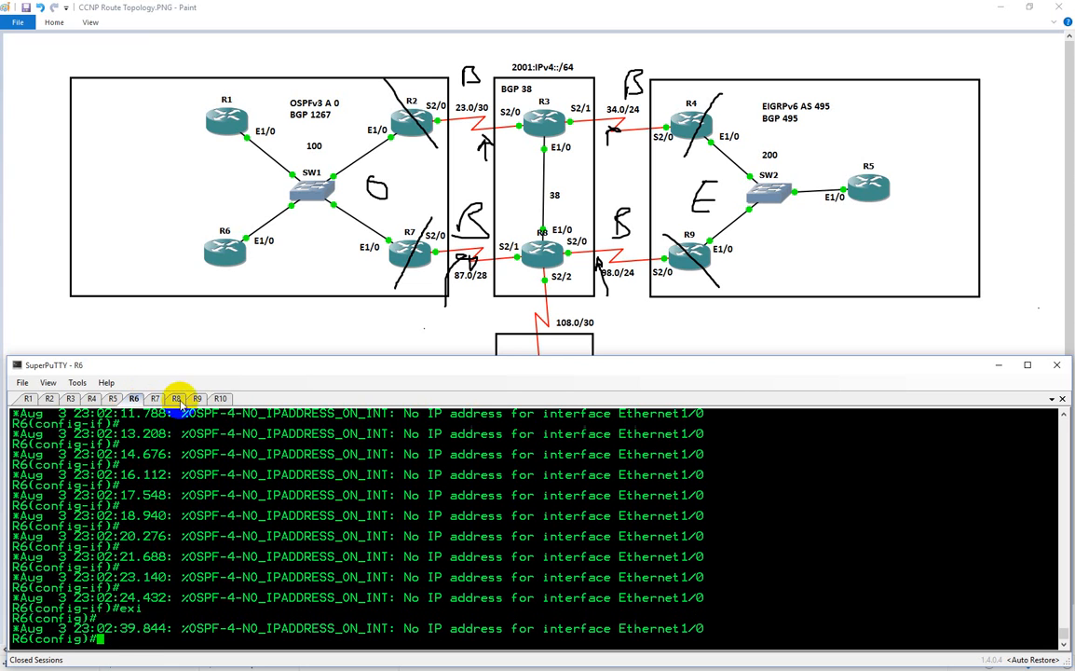
Leave interface configuration mode on R7 and create a DHCP pool named CCNP_CID there
click(156, 398)
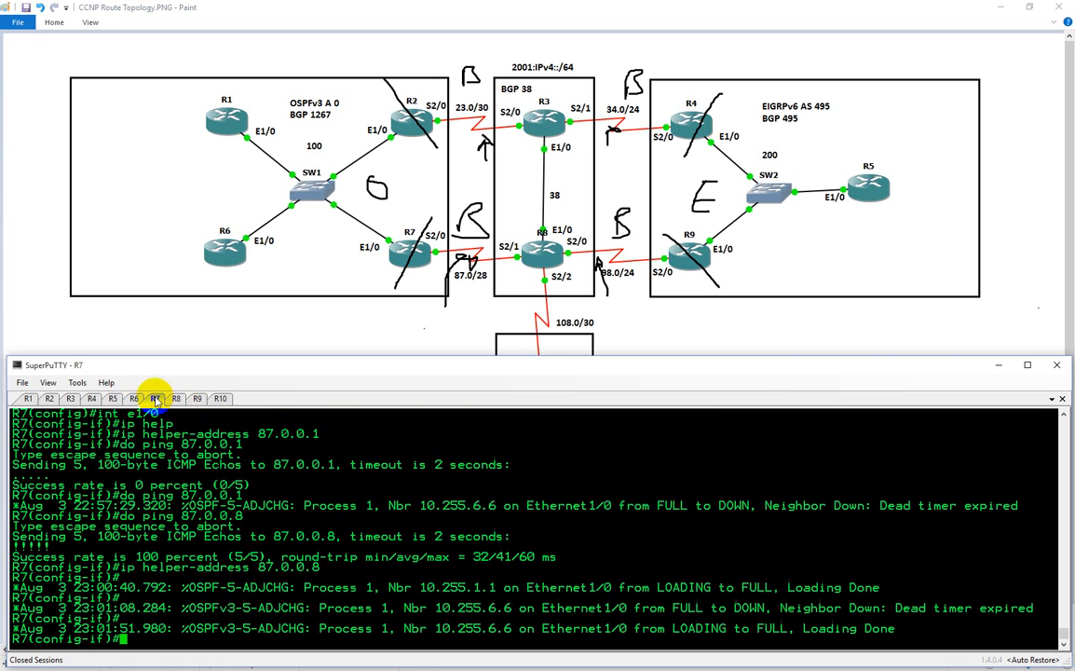
text(exi)
key(Return)
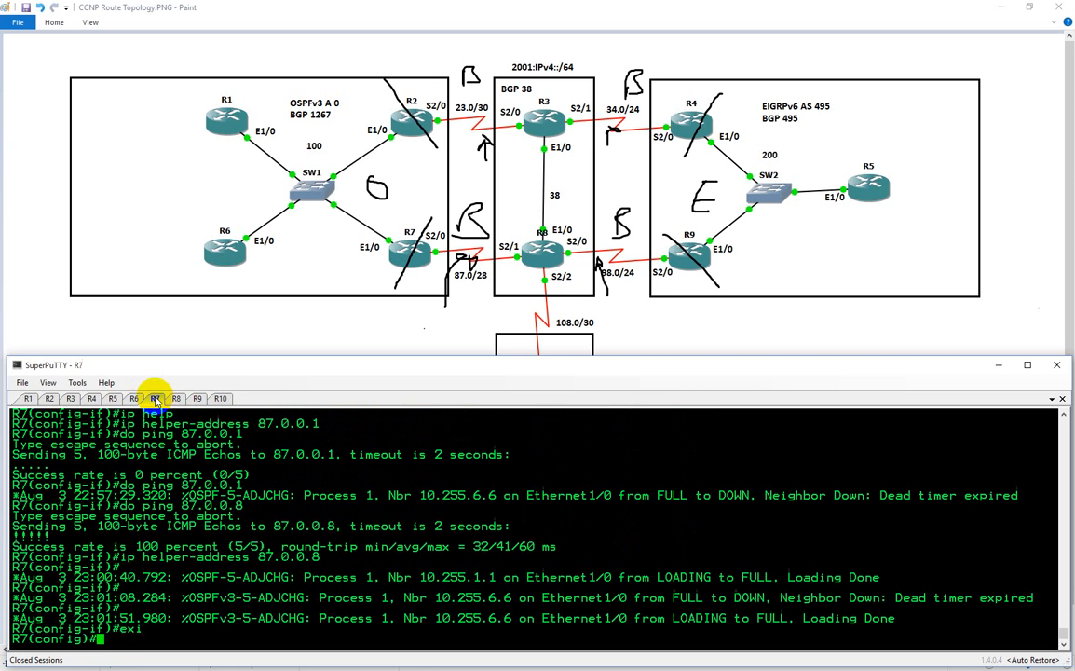
text(ip dhcp pool)
key(Tab)
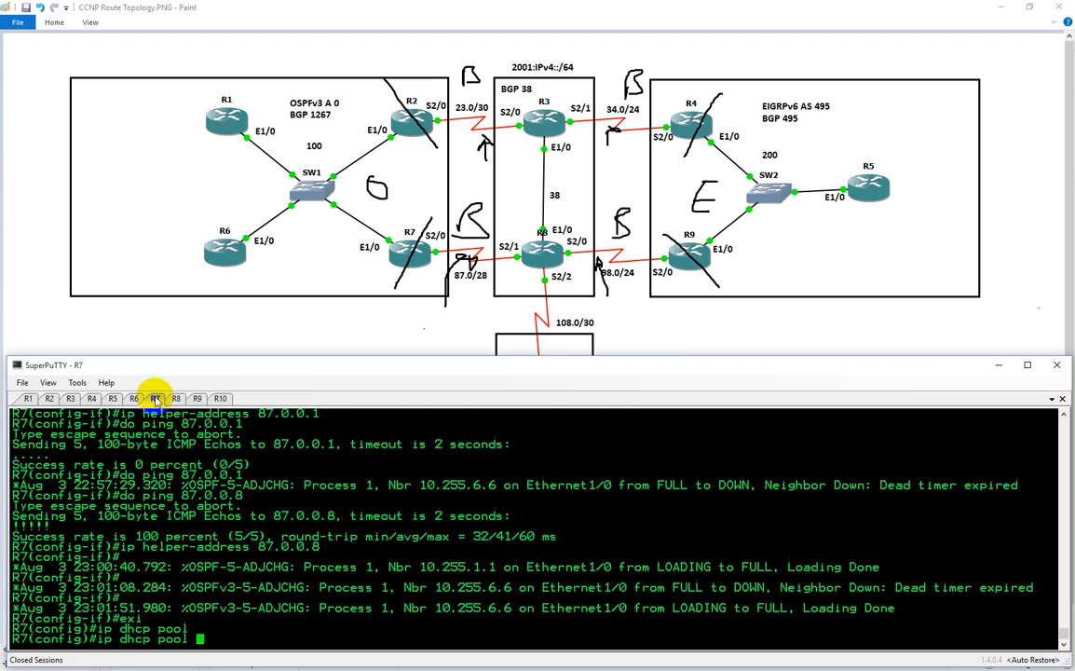
text(CCNP_CID)
key(Return)
Check the host command's syntax and set the CCNP_CID pool's host address to 10.1.100.6
text(hcp-config)#h)
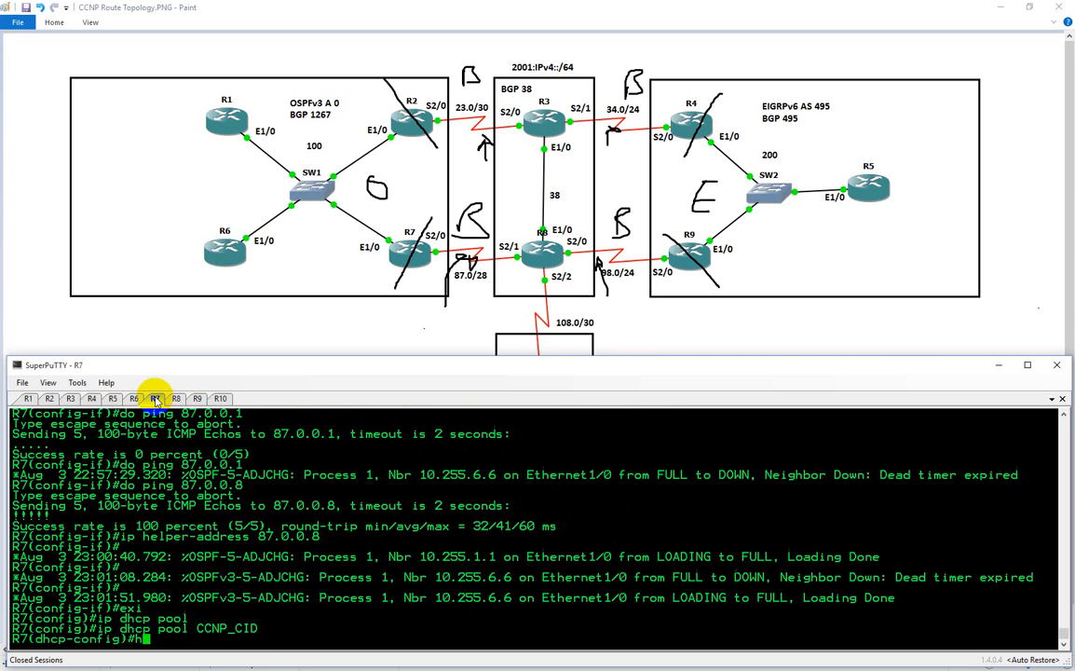
text(ost)
key(Tab)
text(?)
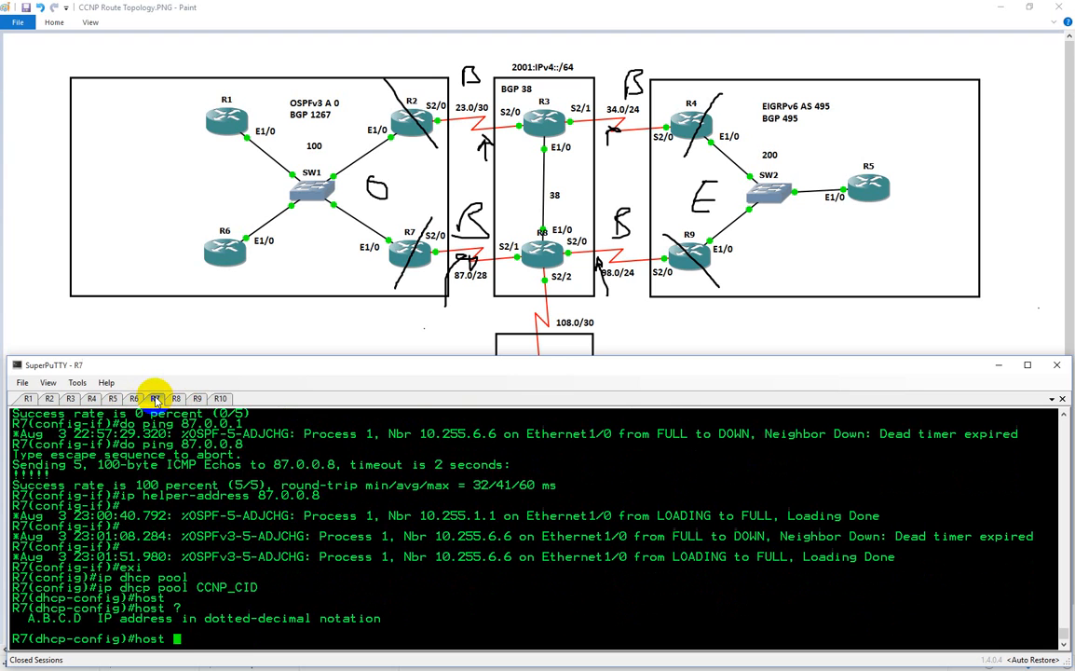
text(10.1.100.6)
key(Return)
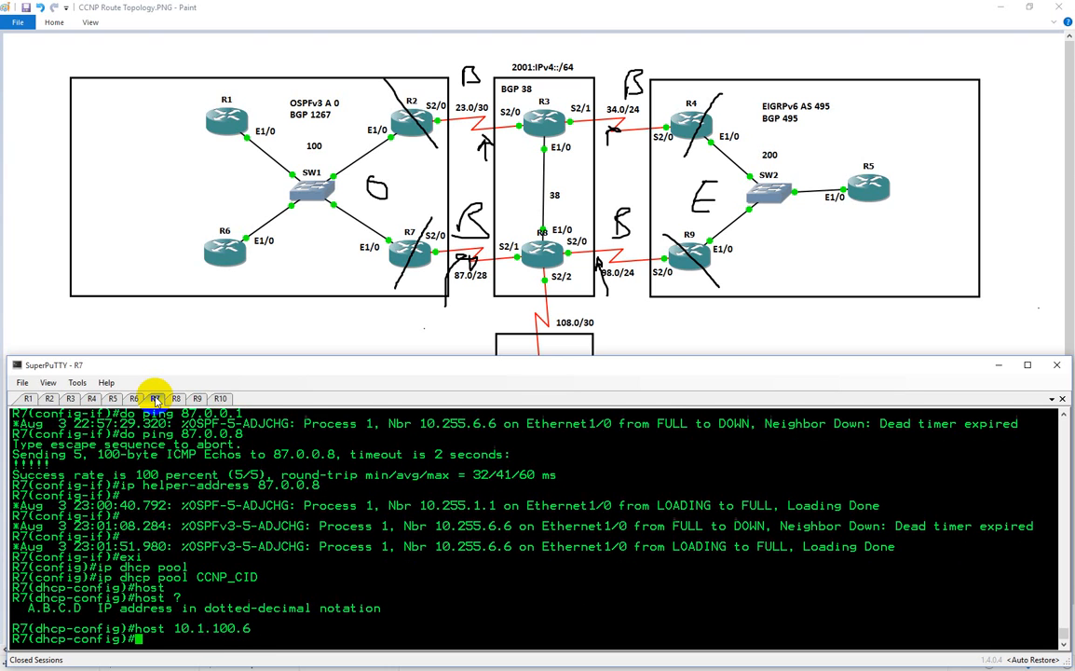
Begin a client-identifier command in the R7 pool with the copied MAC address ca07.1bd0.001c
text(cli)
key(Tab)
text(ent-di)
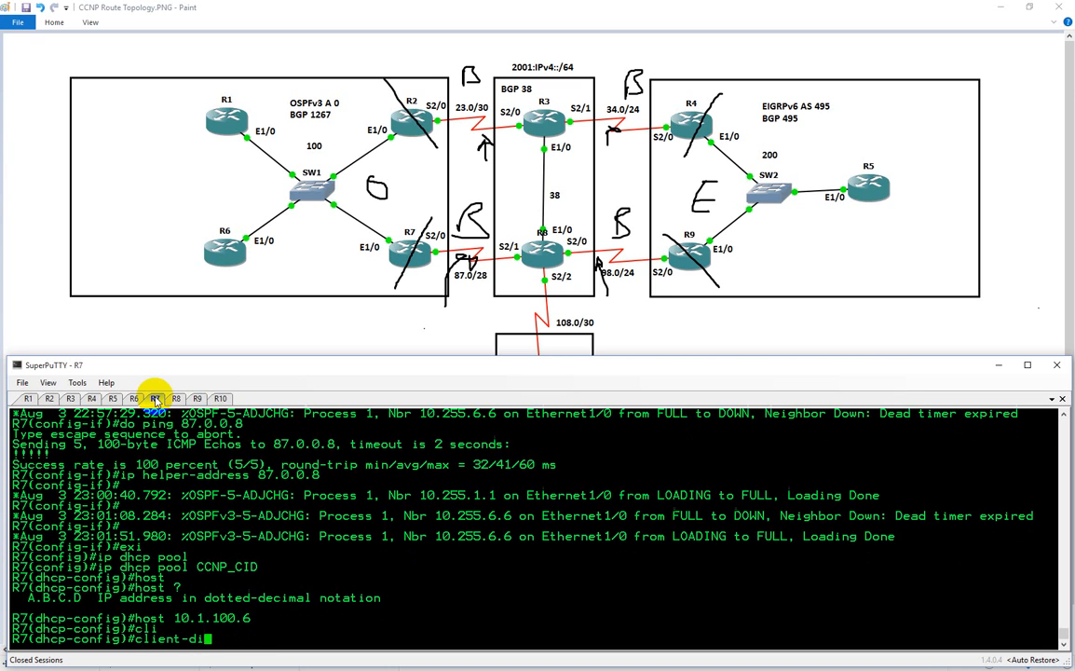
key(Tab)
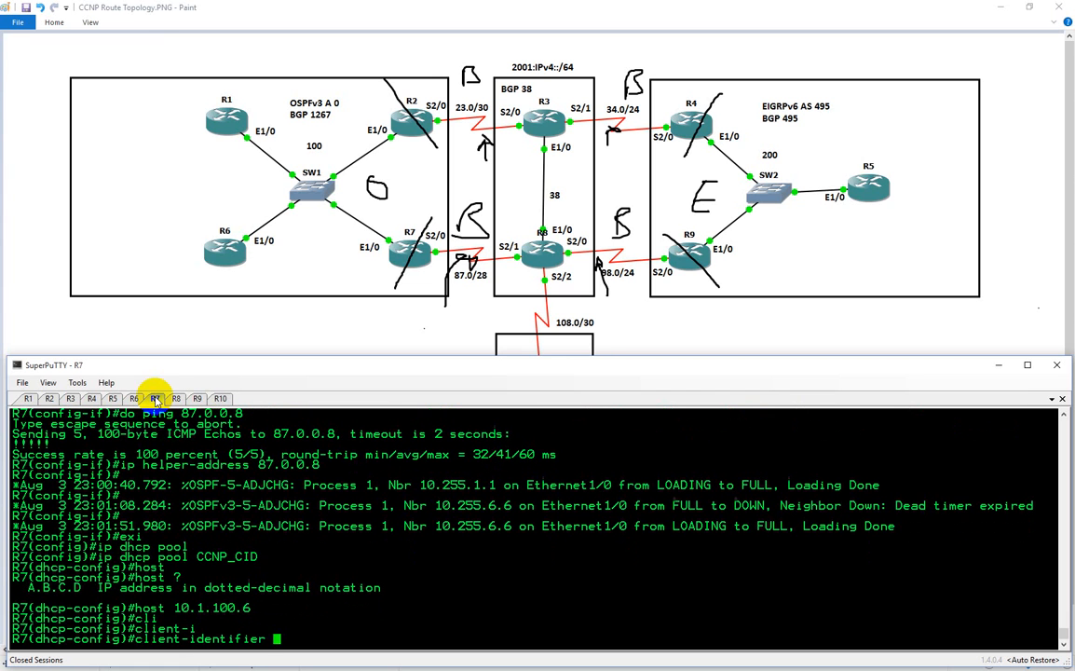
right_click(596, 554)
key(Left)
key(Left)
key(Left)
key(Left)
key(Left)
key(Left)
key(Left)
key(Left)
key(Left)
key(Left)
key(Left)
key(Left)
key(Left)
key(Left)
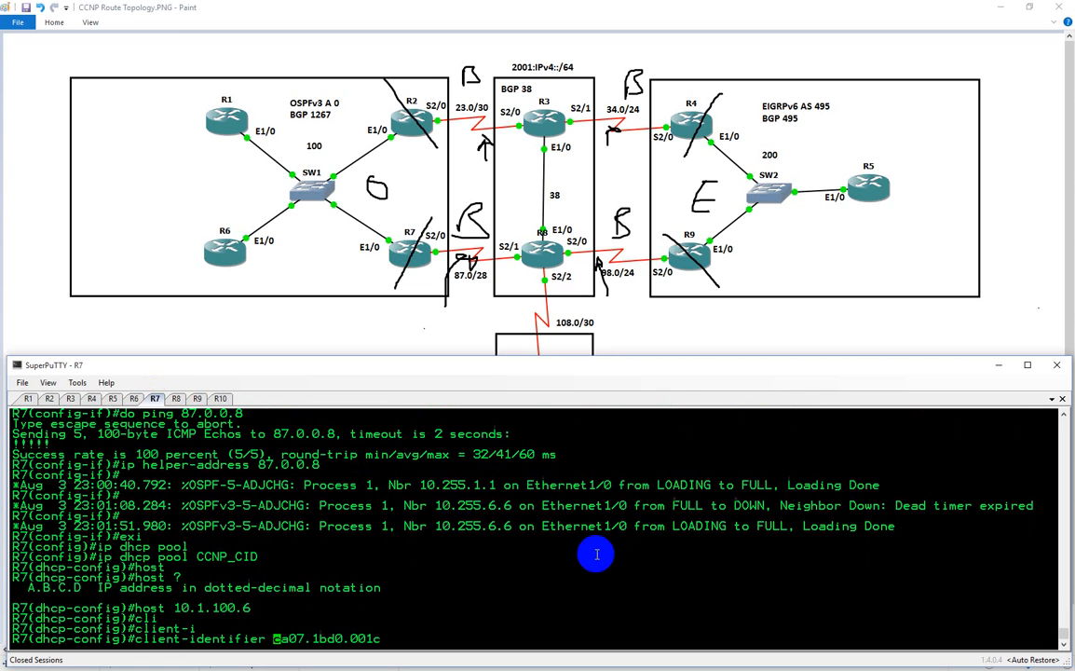
Prefix the MAC with 01, regroup its dots to read 01ca.071b.d000.1c, and apply it as the client identifier
text(01)
key(Right)
key(Right)
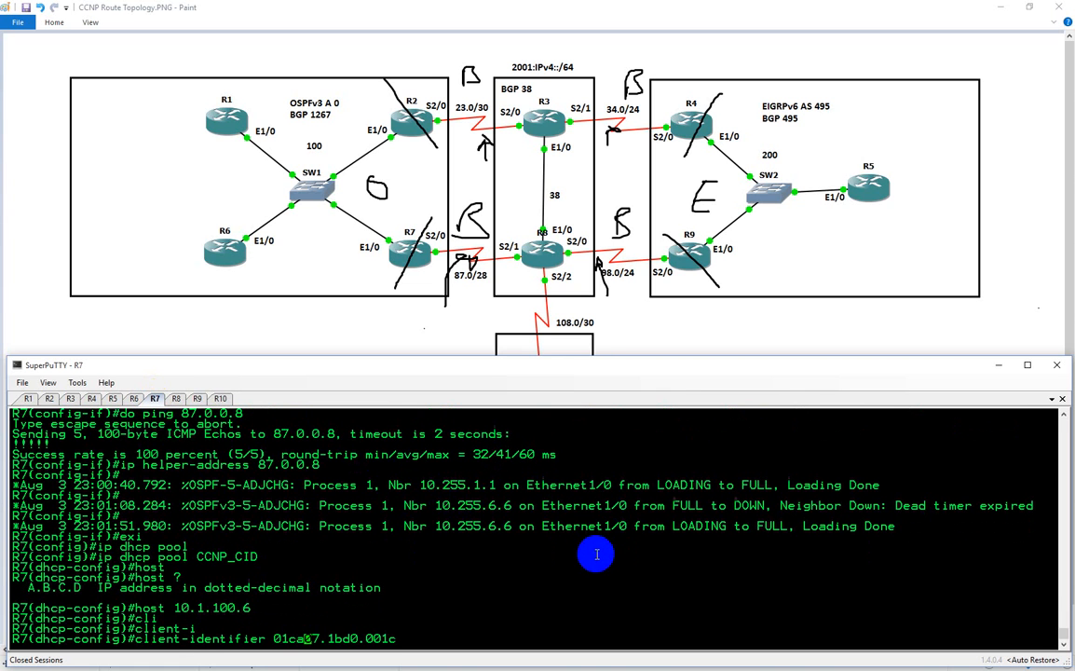
text(.)
key(Right)
key(Right)
key(Delete)
key(Right)
key(Right)
key(Right)
text(.)
key(BackSpace)
key(Left)
text(.)
key(Right)
key(Right)
key(Right)
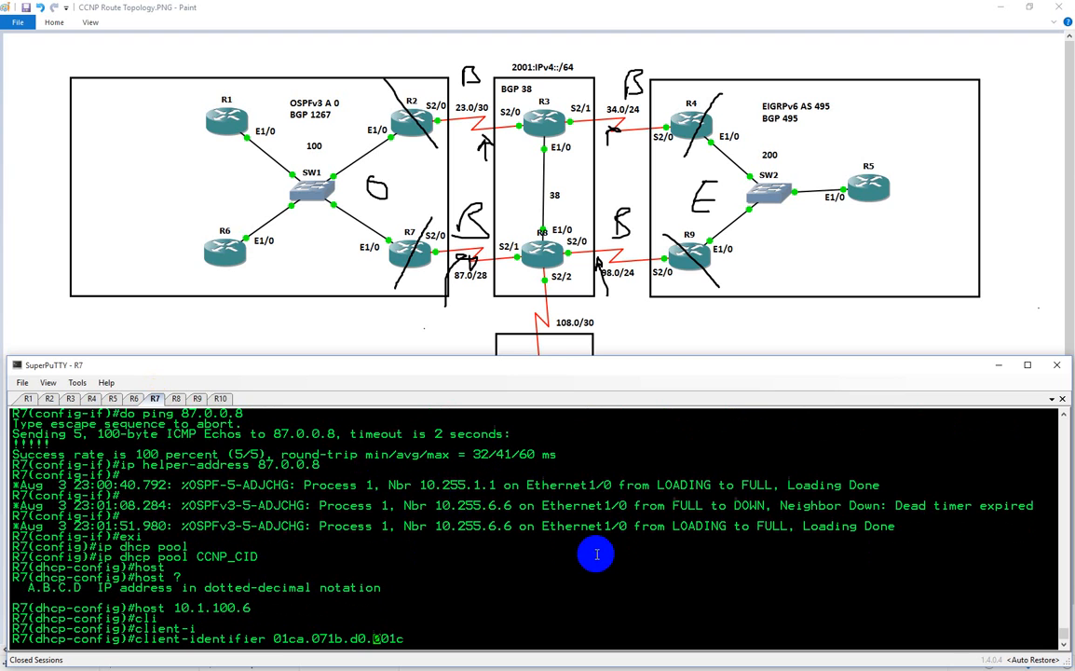
key(BackSpace)
key(Right)
text(.)
key(BackSpace)
key(Right)
text(.)
key(Return)
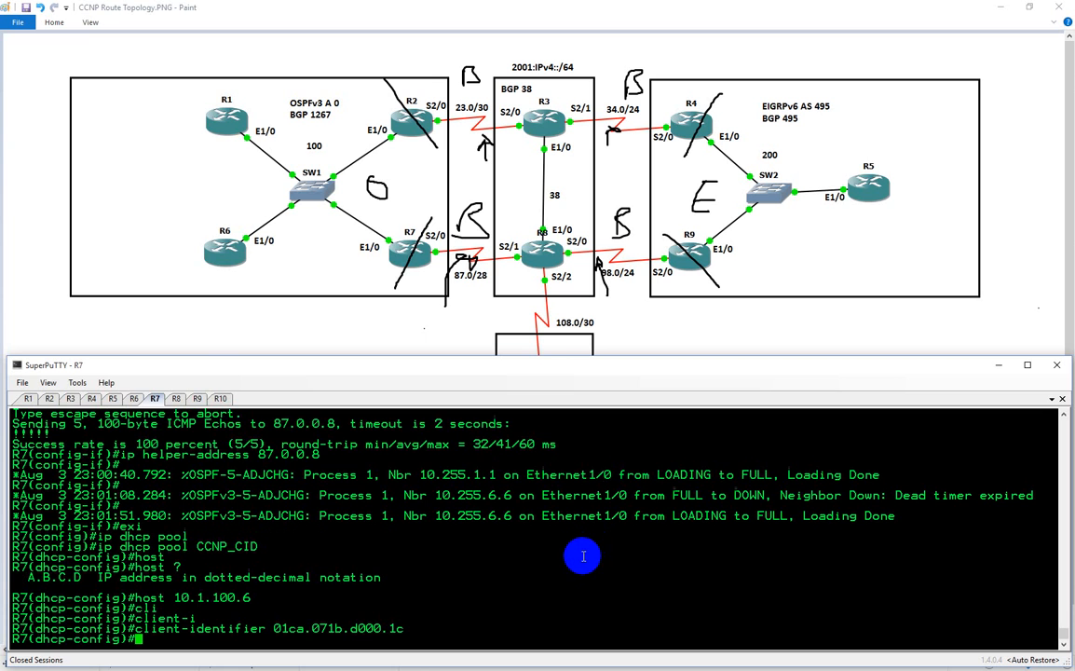
Review R6's recent console messages and display the brief IP interface summary there
click(134, 398)
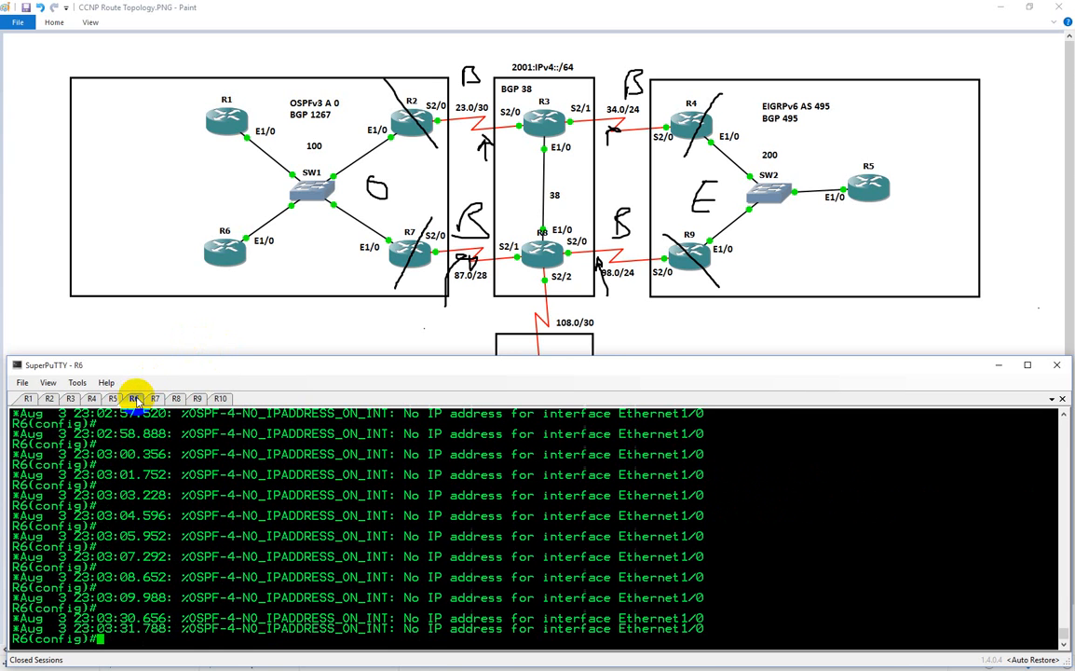
scroll(179, 513, up, 10)
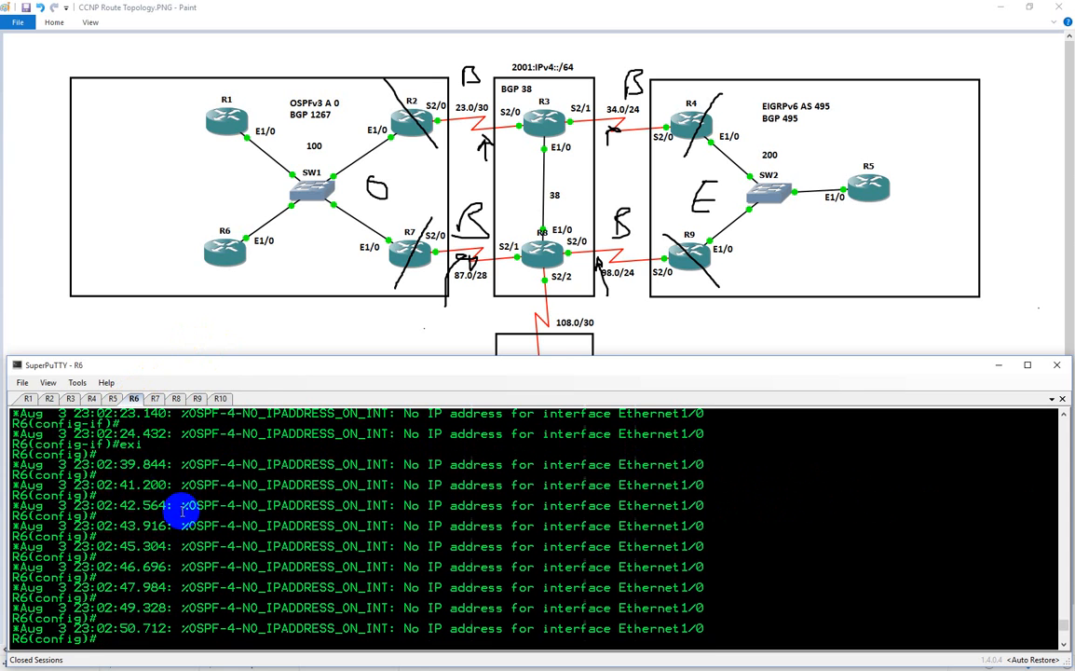
scroll(185, 518, down, 10)
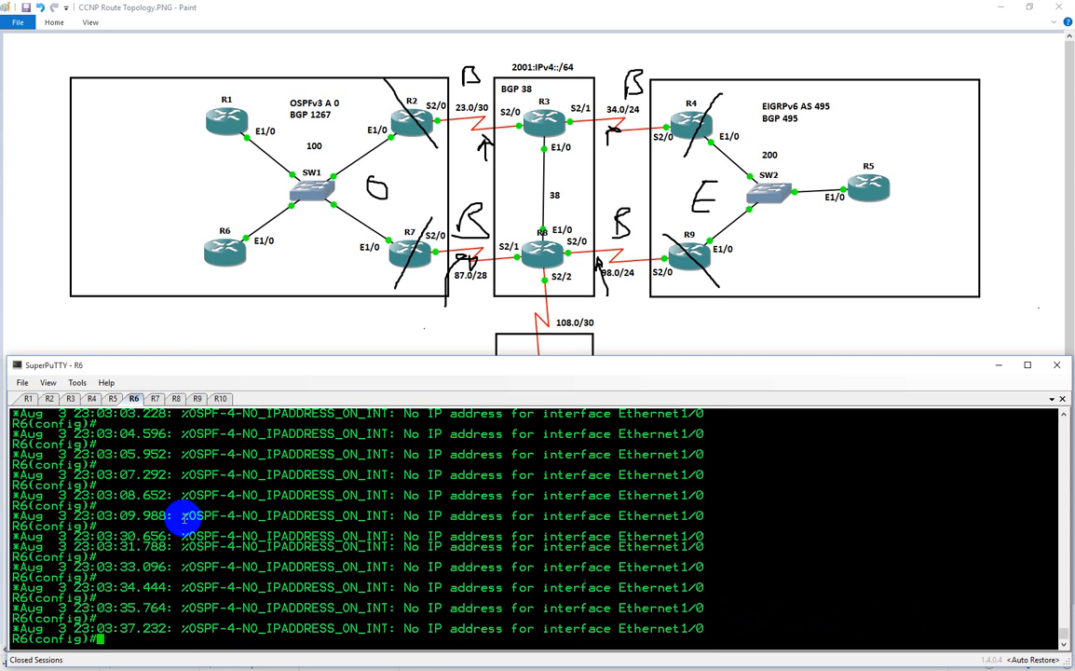
text(do sh ip int b)
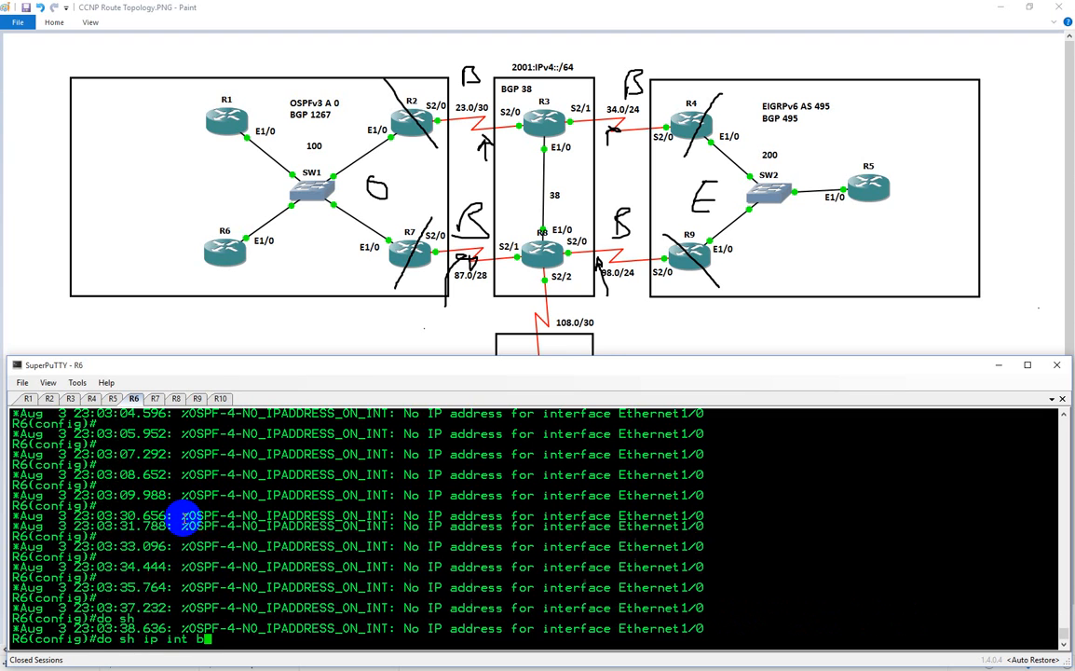
key(Return)
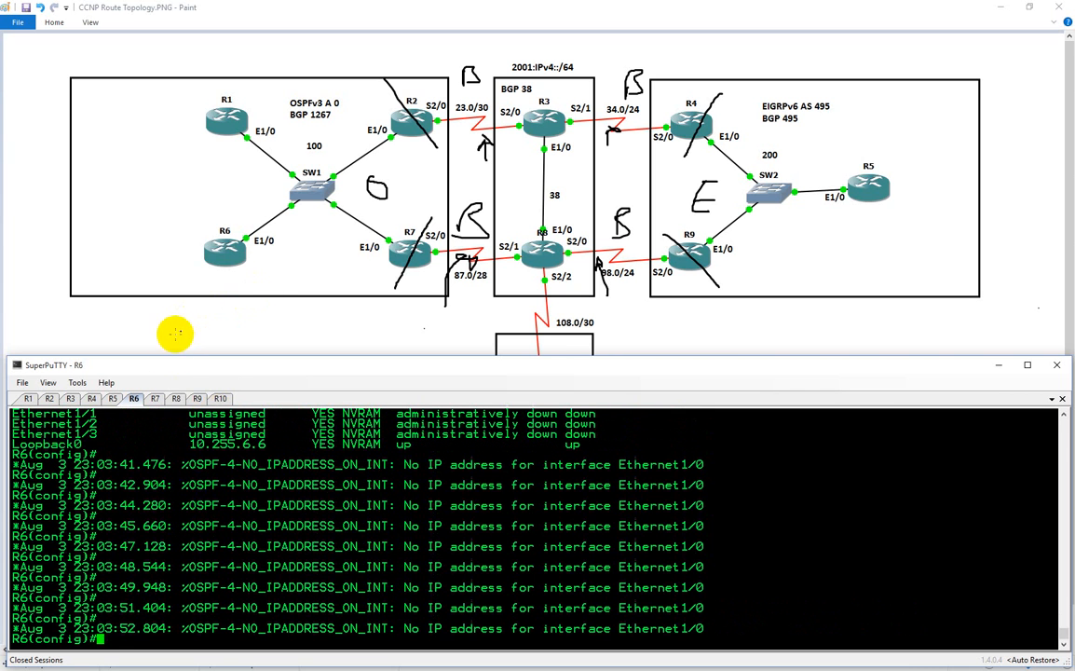
Display the DHCP bindings on R7
click(155, 399)
text(do)
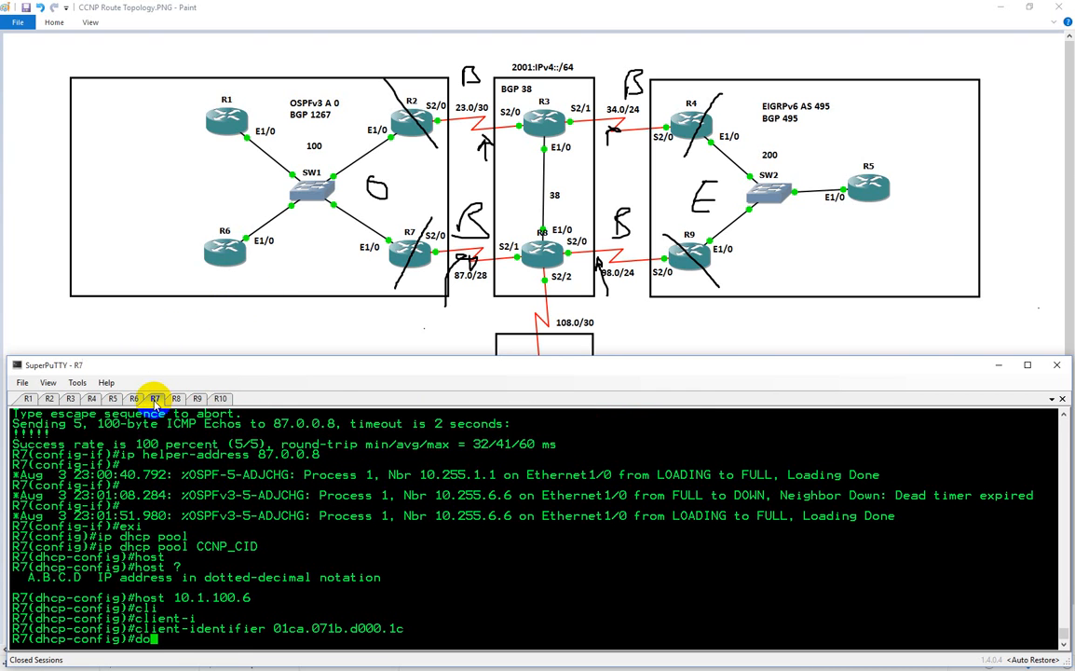
text( sh ip dhcp bind)
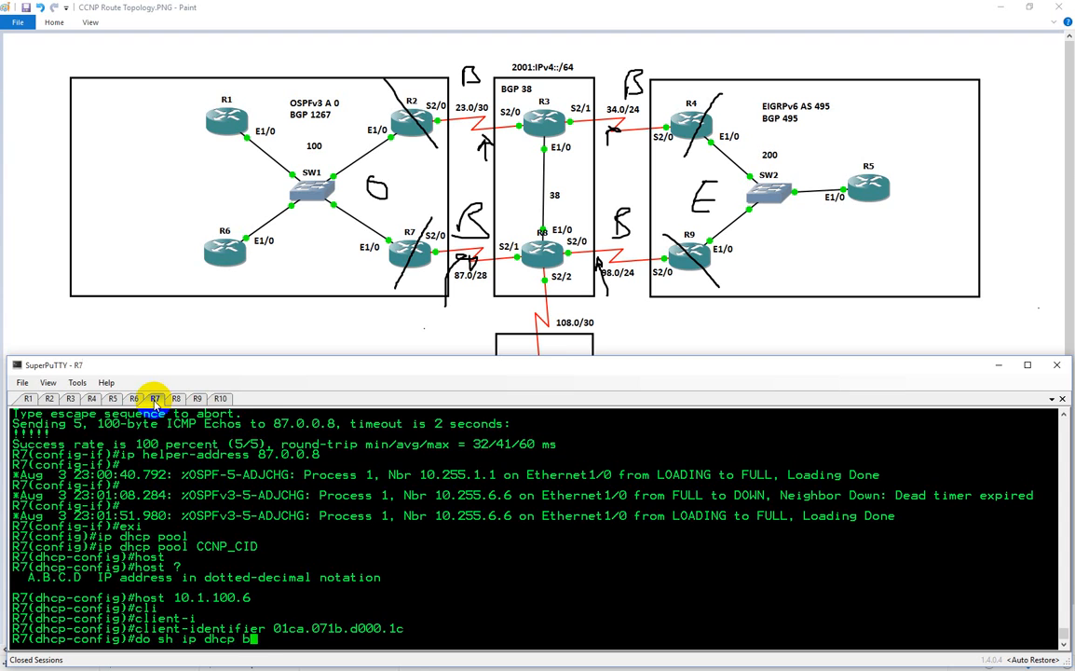
key(Return)
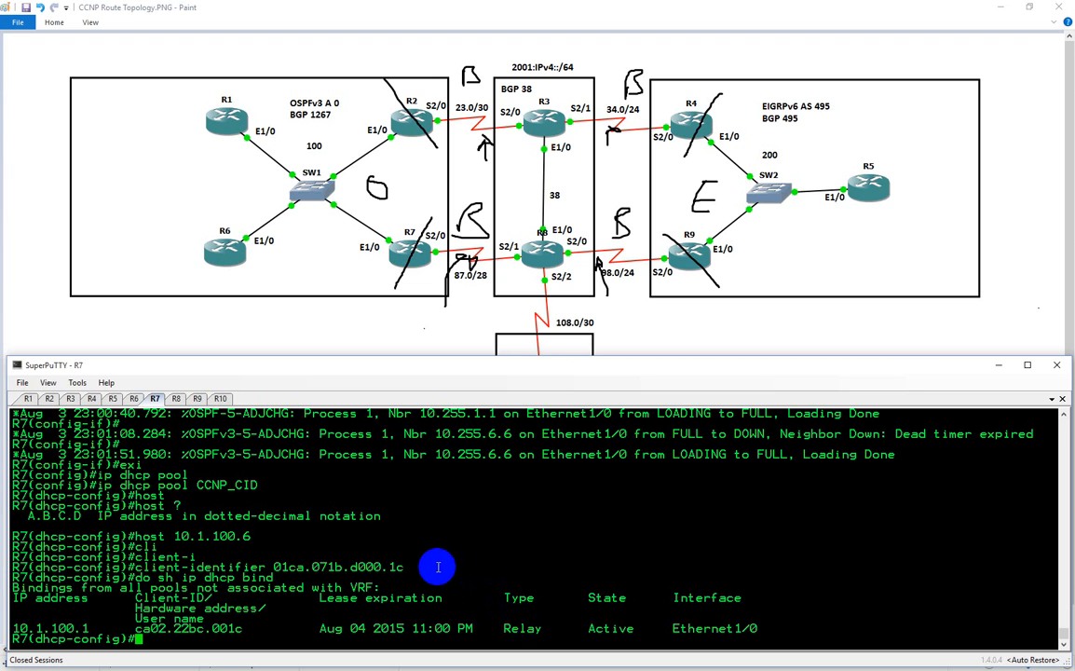
Set the default router of R7's CCNP_CID pool to 10.1.100.7
text(def)
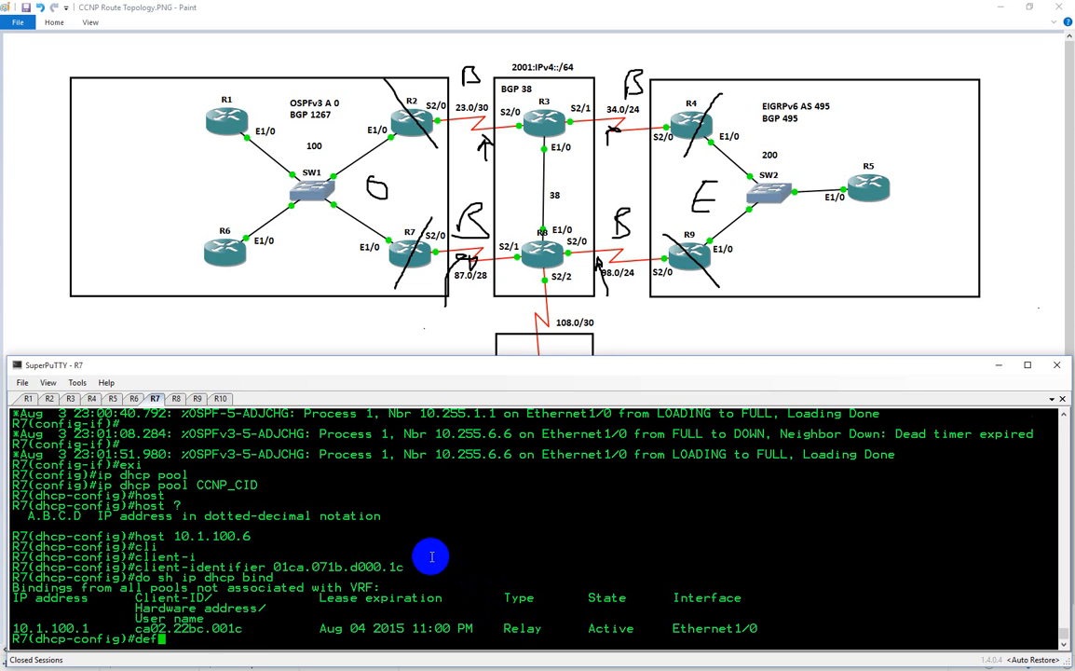
key(Tab)
text(10.1.100.7)
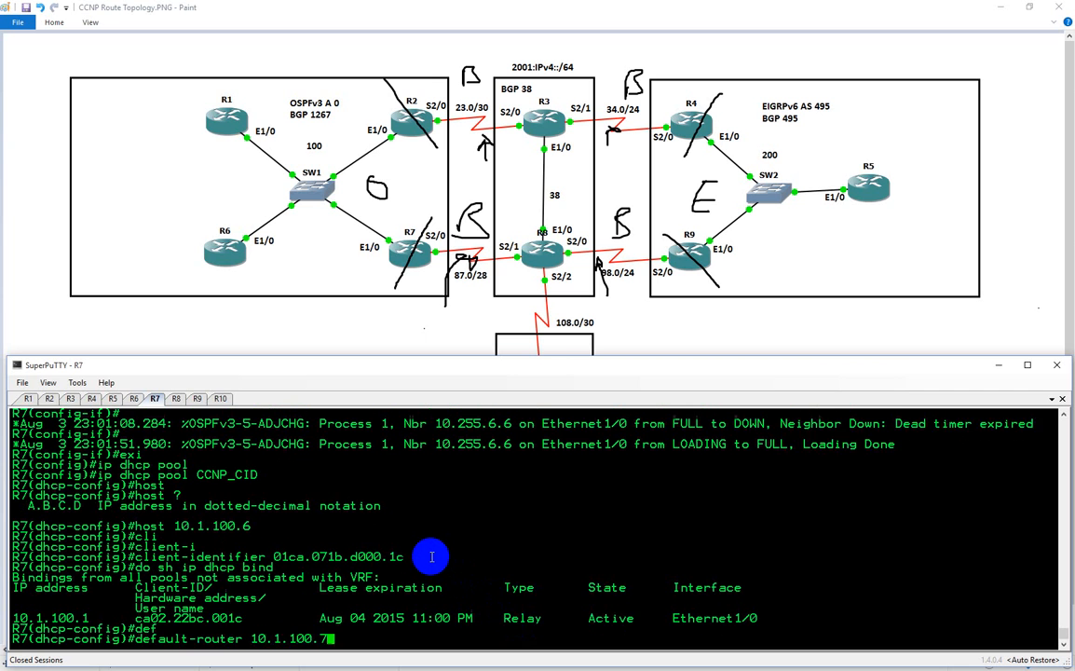
key(Return)
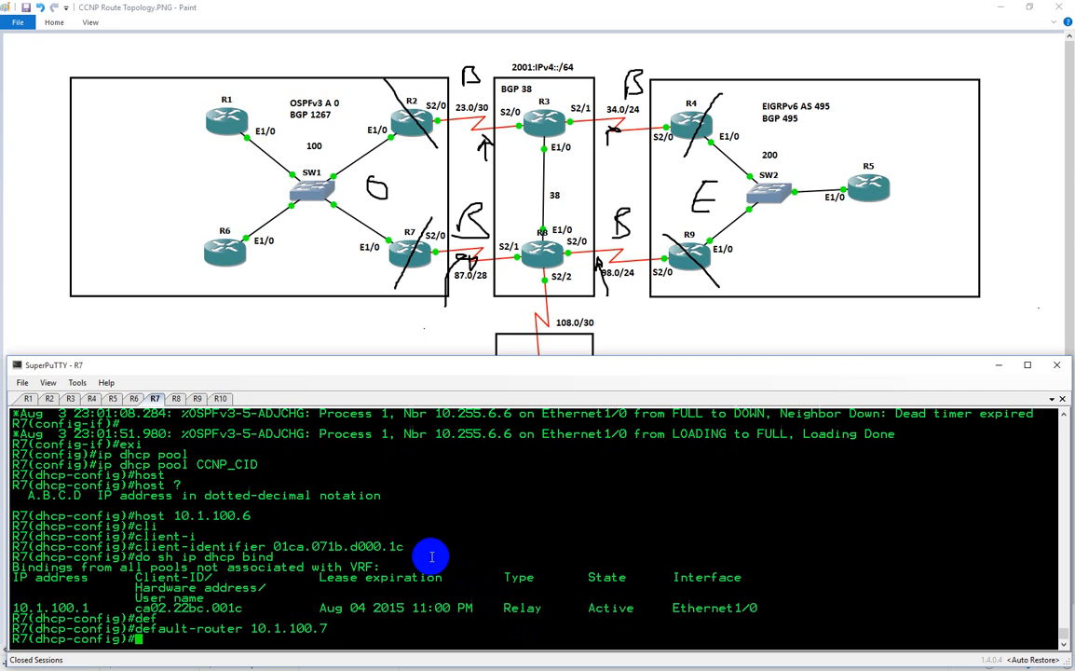
List R7's DHCP bindings again and check R6's console messages for its Ethernet1/0 address
click(136, 400)
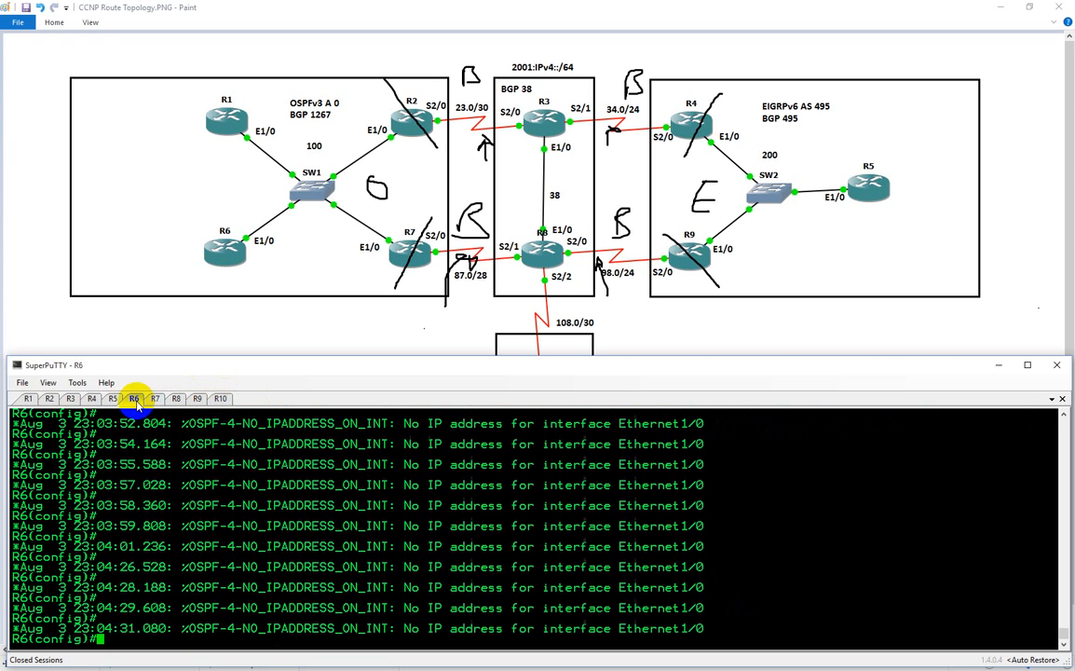
click(155, 399)
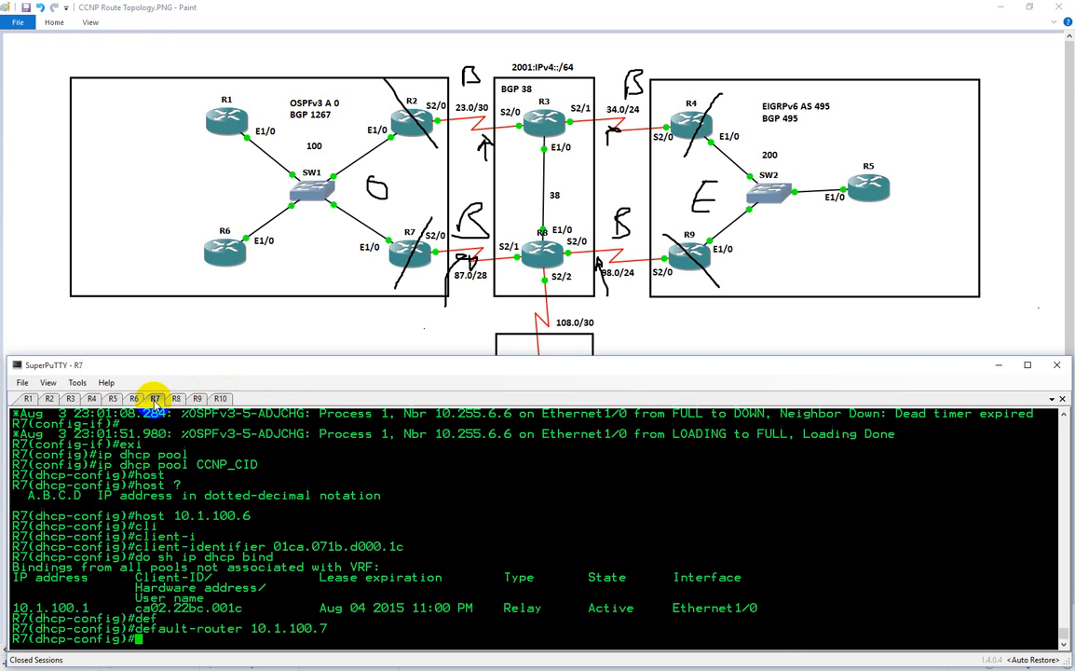
key(Up)
key(Up)
key(Return)
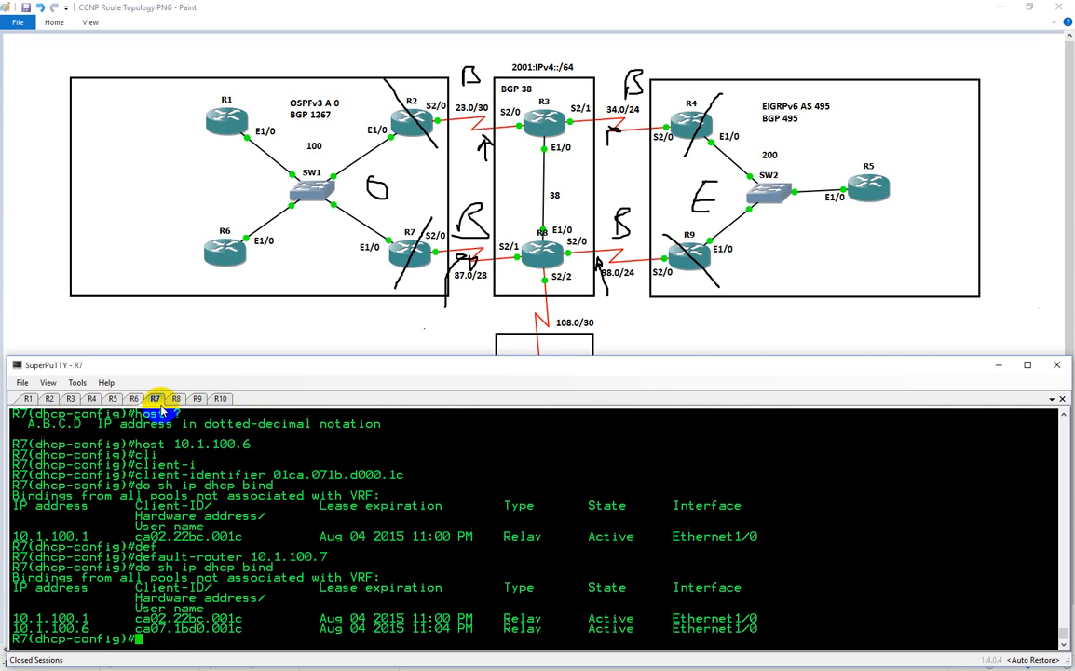
click(113, 399)
click(135, 399)
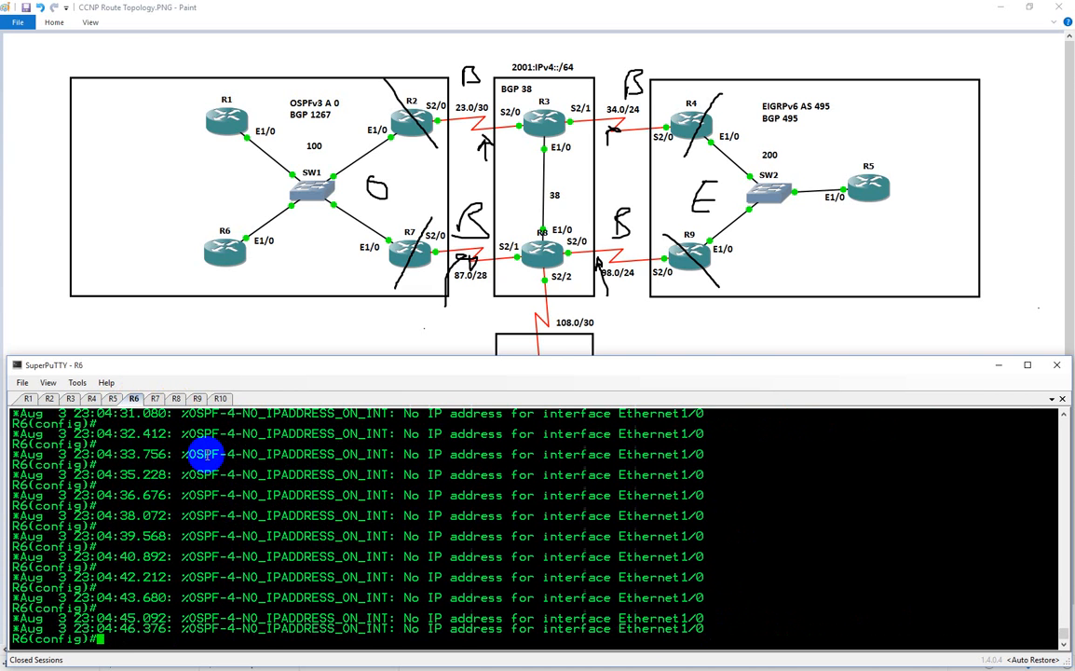
scroll(206, 455, up, 7)
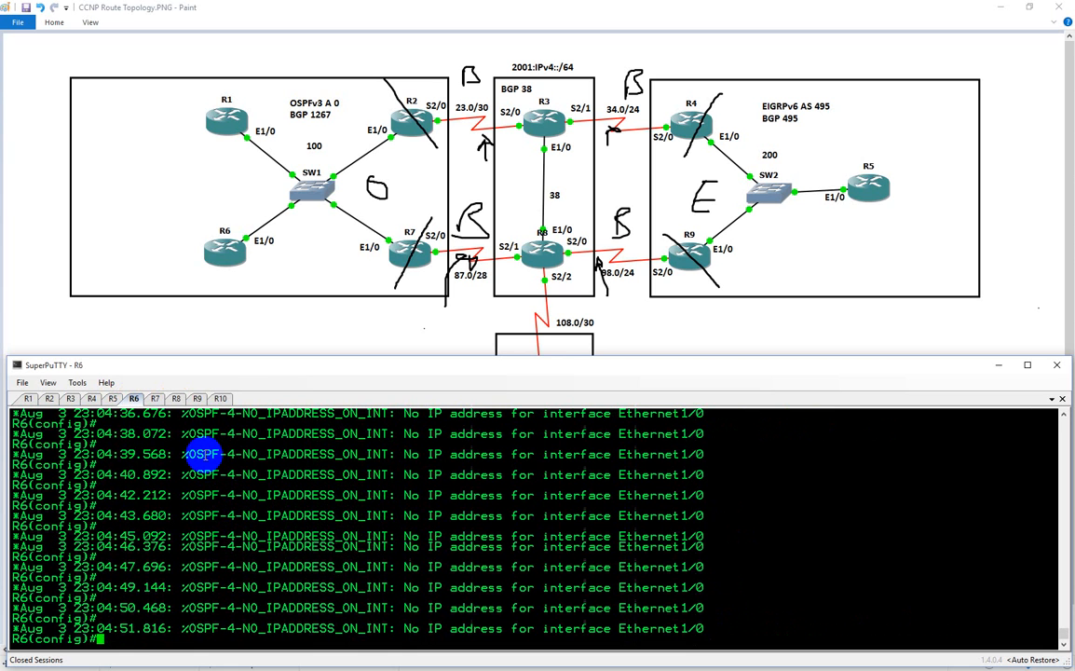
Remove the IP helper address from interface e1/0 on R7
click(156, 398)
text(int e1/0)
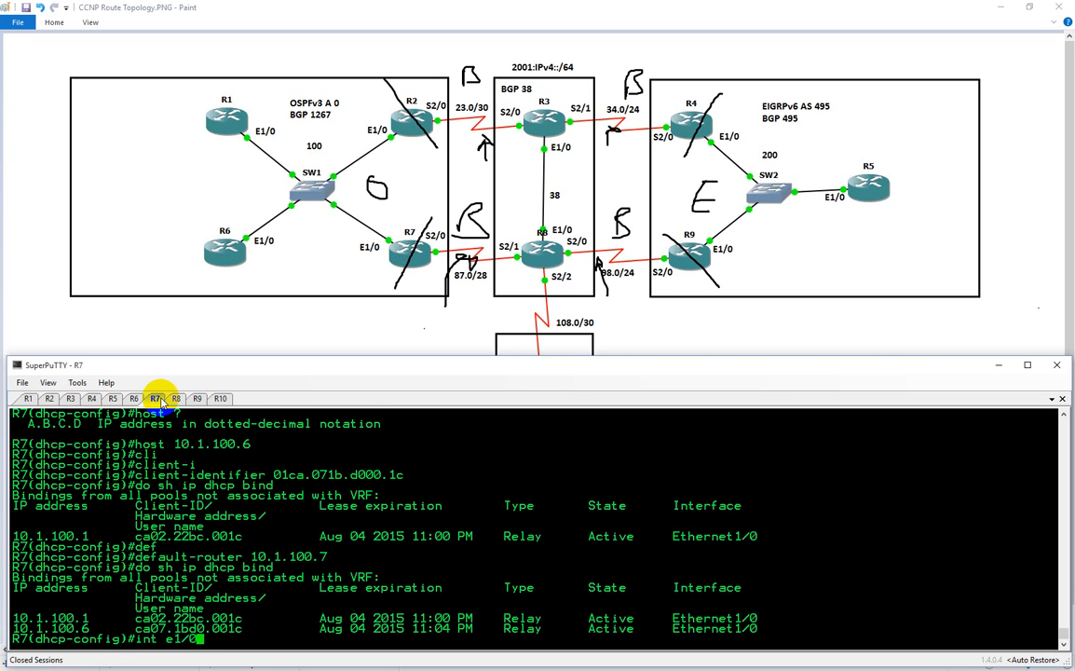
key(Return)
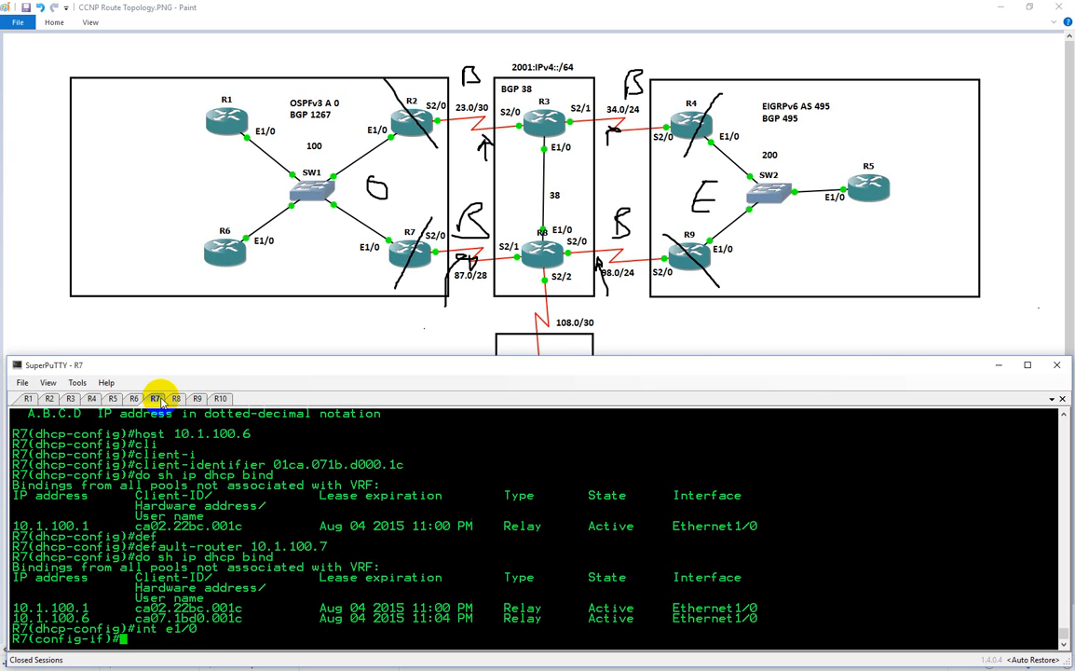
text(no ip hel)
key(Tab)
text(p)
key(Tab)
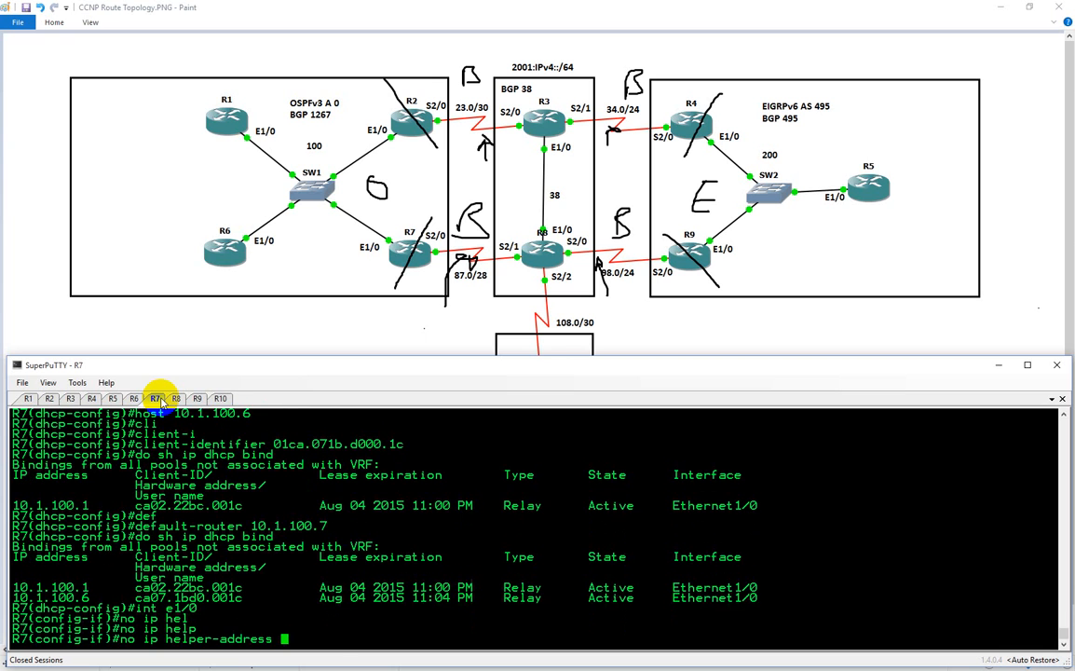
key(Return)
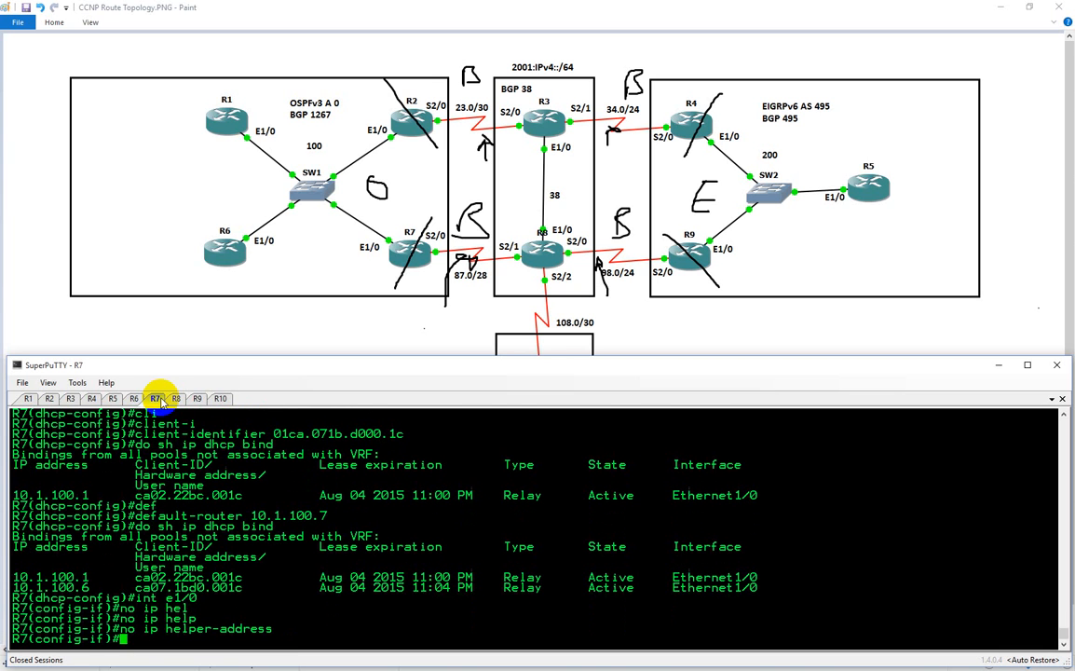
Shut down interface e1/0 on R6 and bring it back up
click(136, 398)
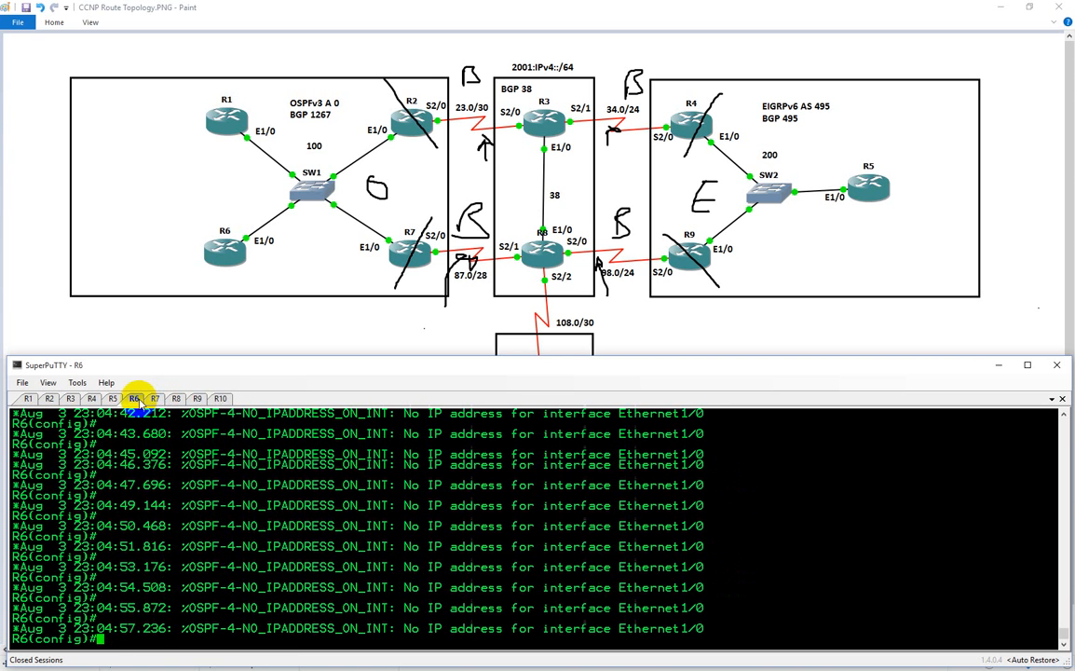
text(int e1/-0)
key(Return)
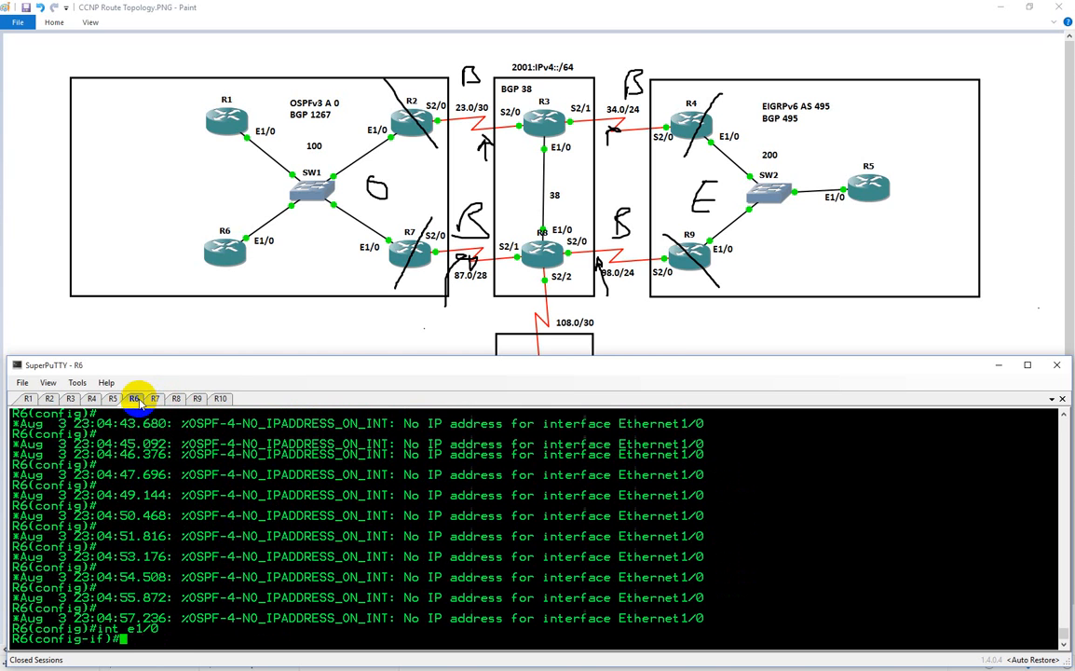
text(shut)
key(Return)
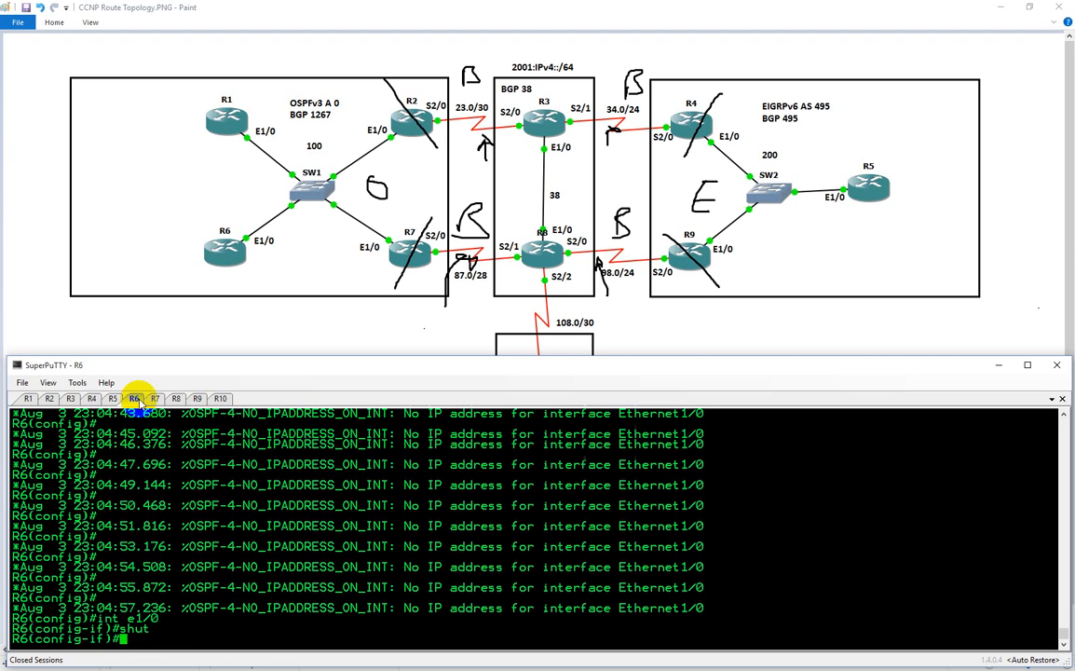
text(no shut)
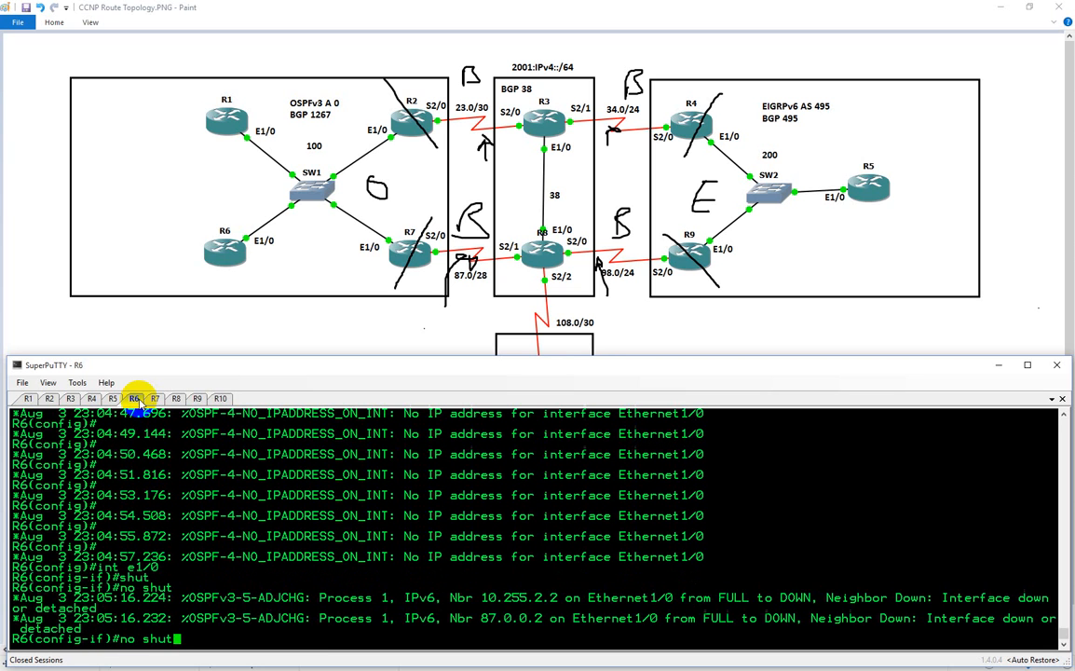
key(Return)
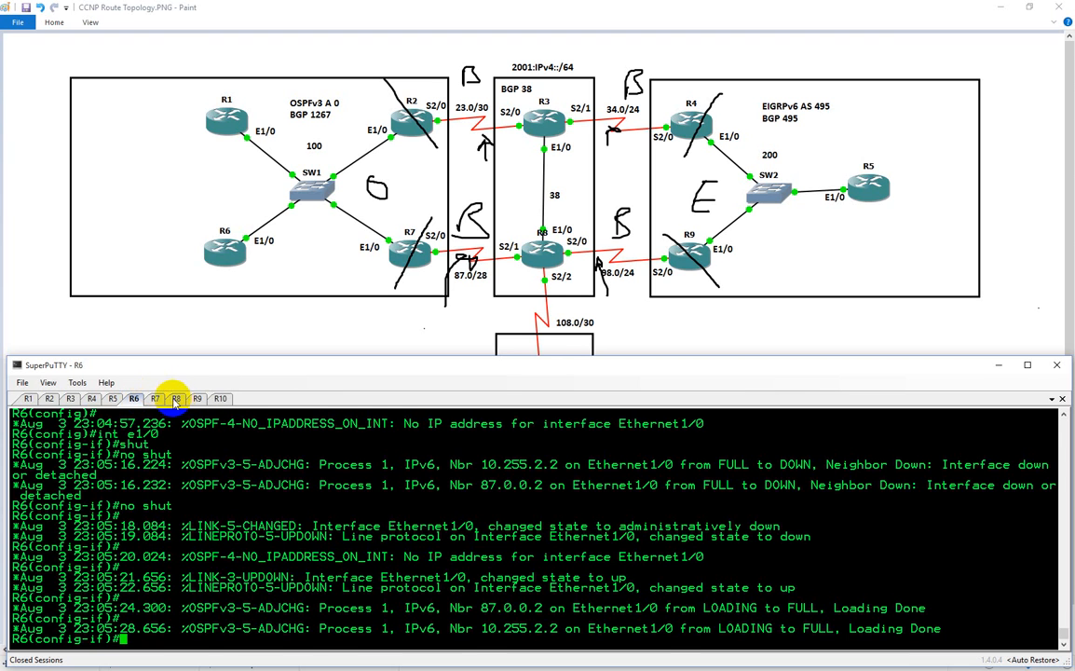
Recheck the DHCP bindings on R7 after restarting R6's interface
click(156, 399)
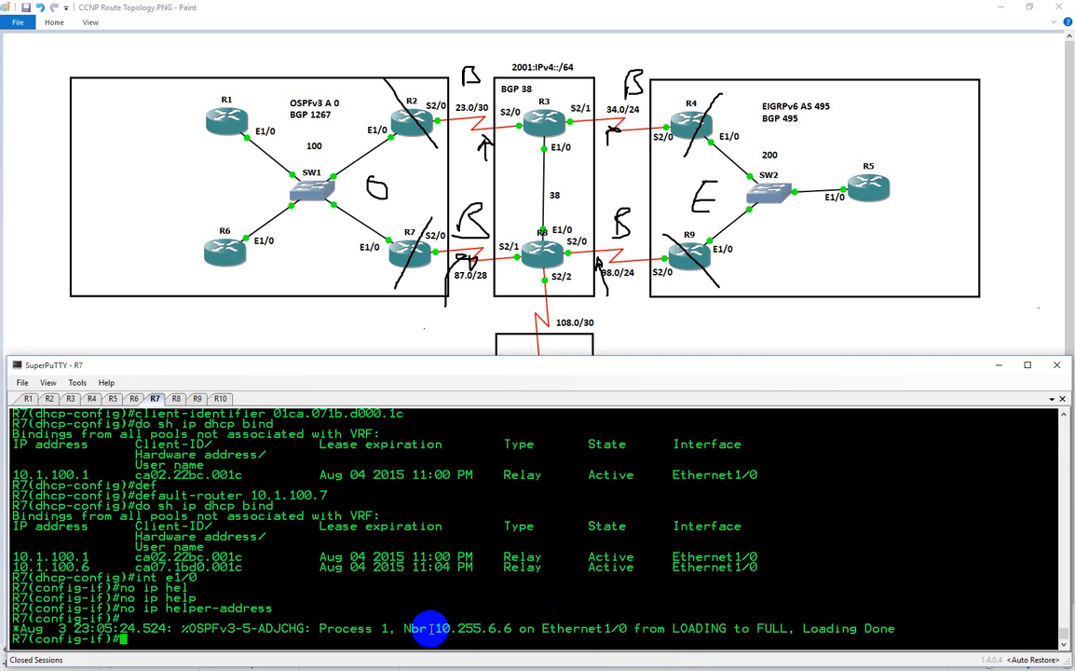
text(do sh ip dhcp bind)
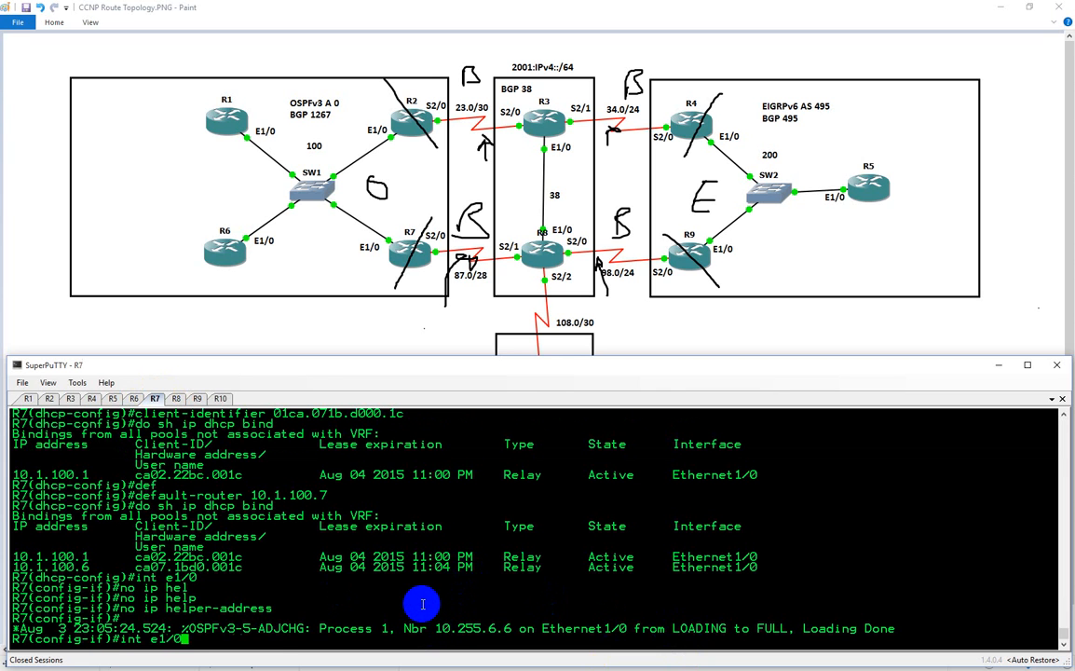
key(Return)
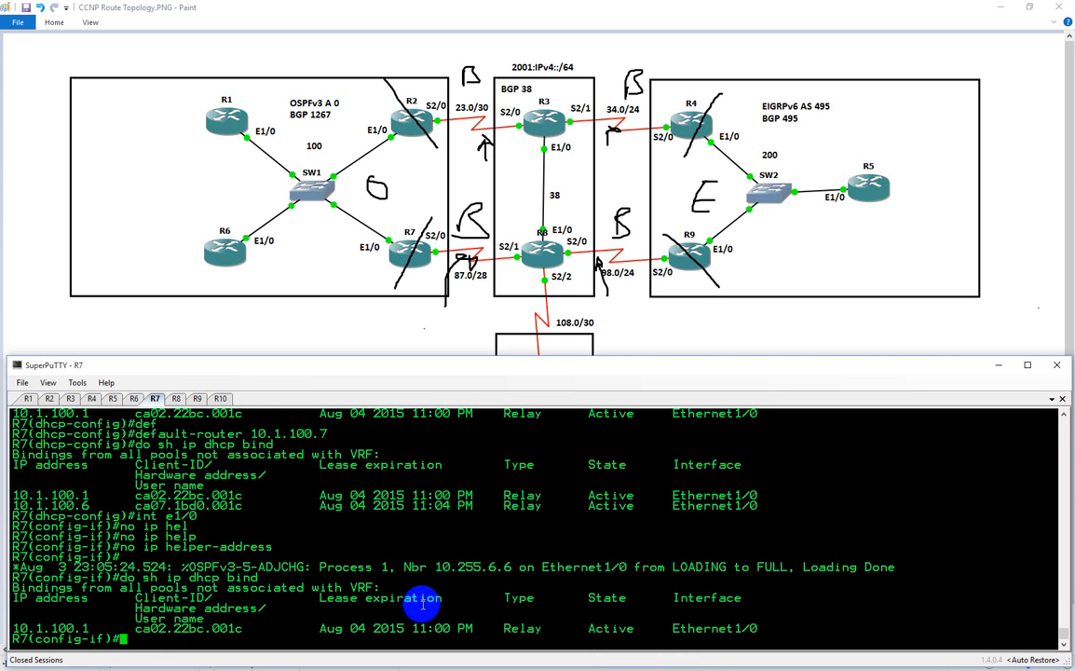
Leave interface configuration on R7, create a DHCP pool named CCNP, and exit its configuration mode
text(exi)
key(Return)
text(ip d)
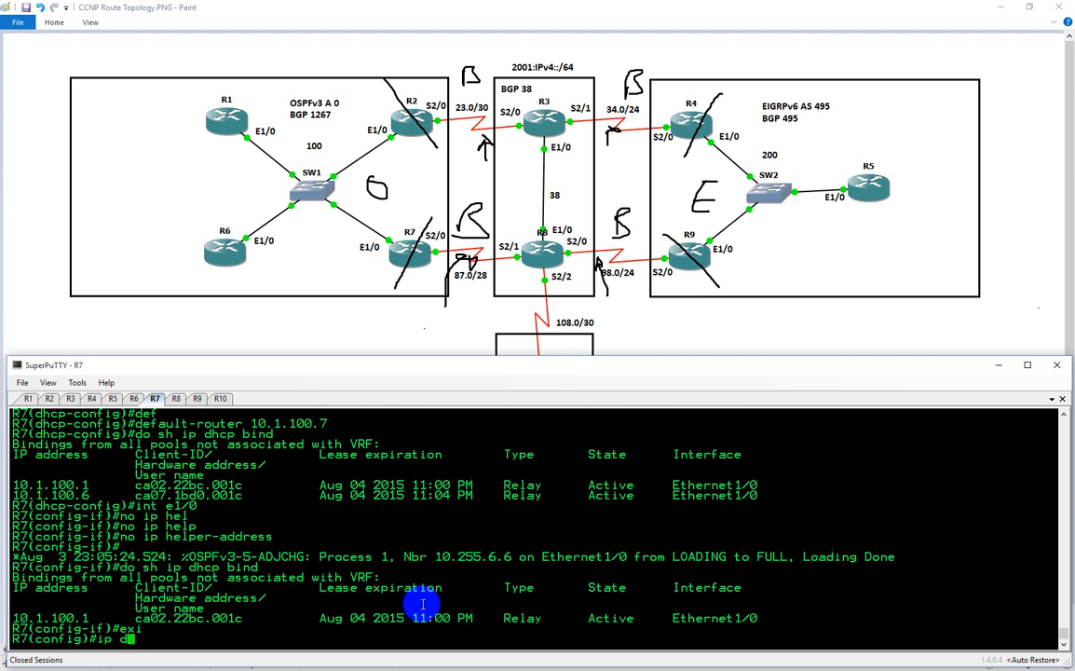
text(hcp pool)
key(Tab)
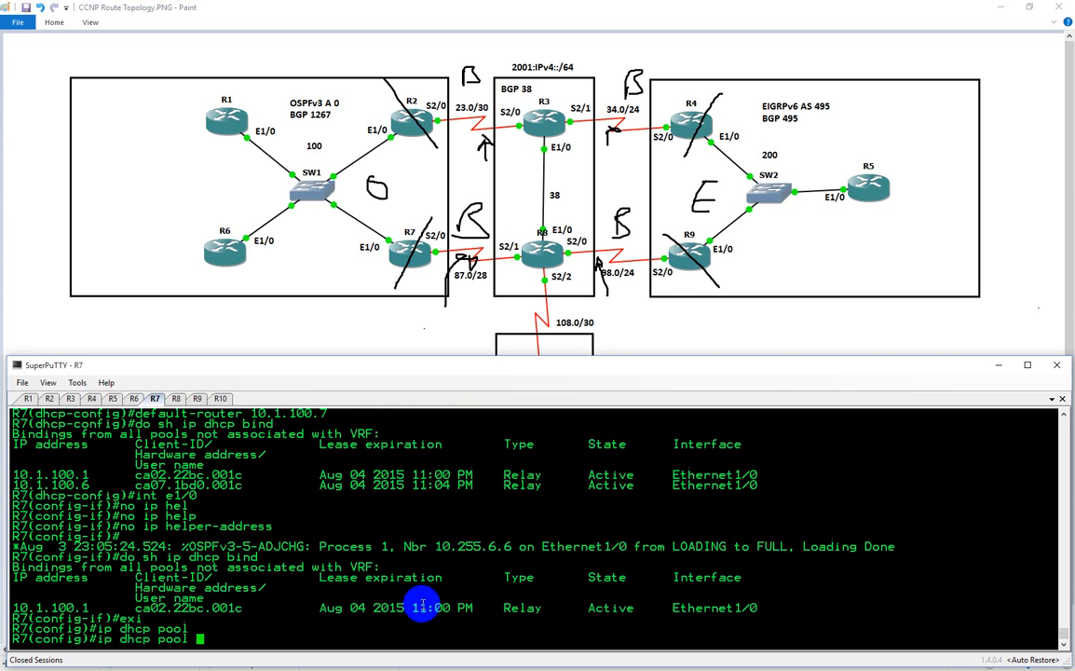
text(CCNP)
key(Return)
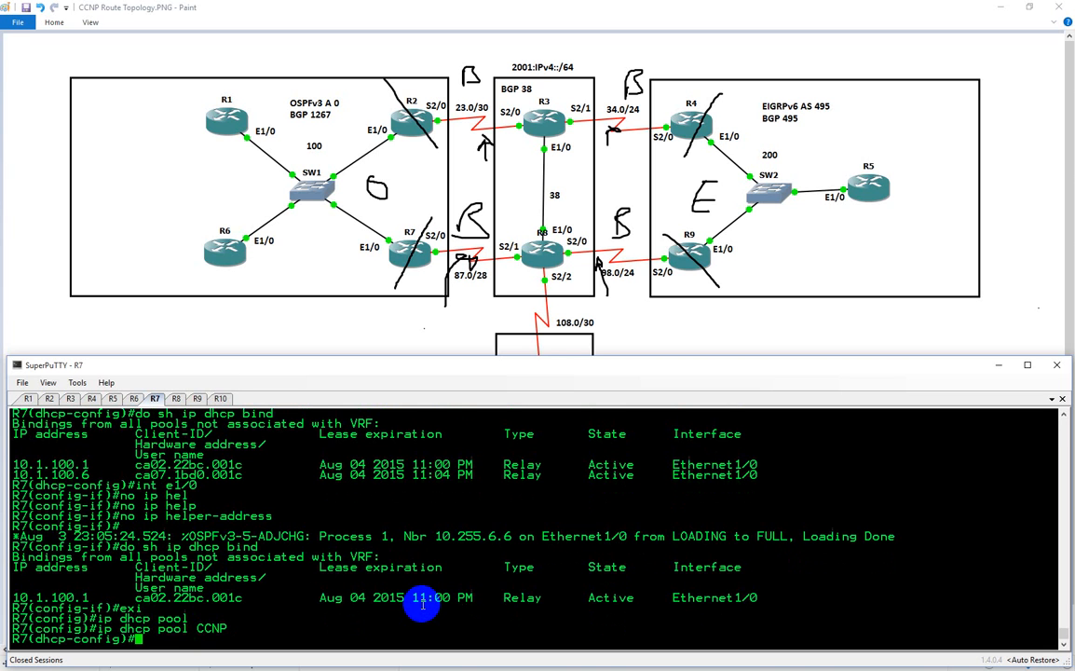
text(exi)
key(Return)
Delete the CCNP_CID DHCP pool from R7 and go back to R6's session
text(ip )
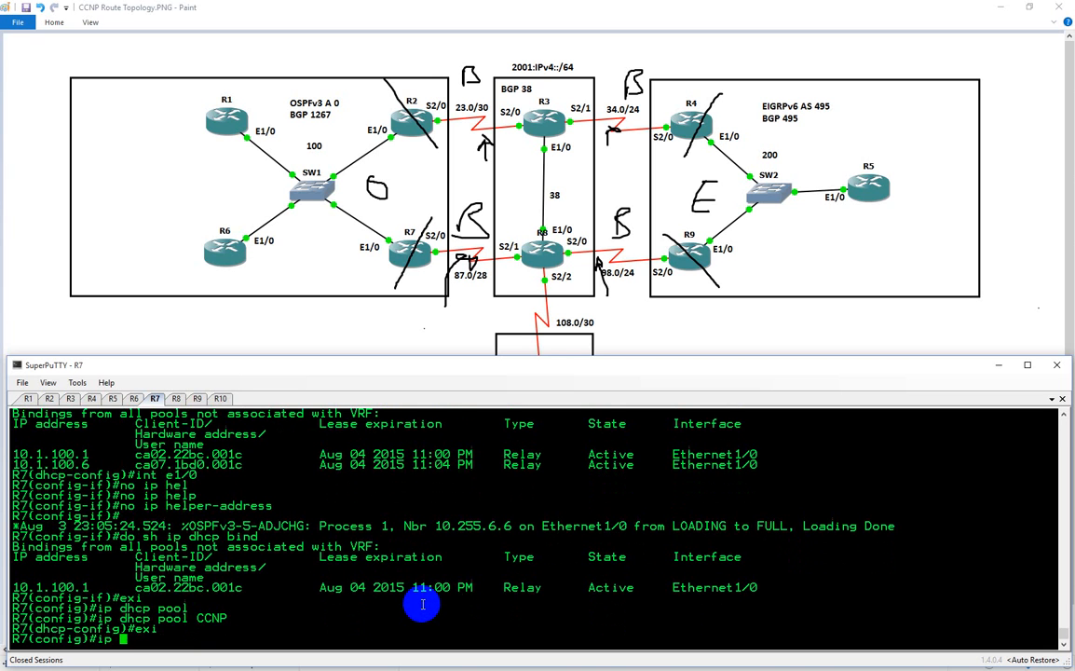
text(dhcp pool CCN)
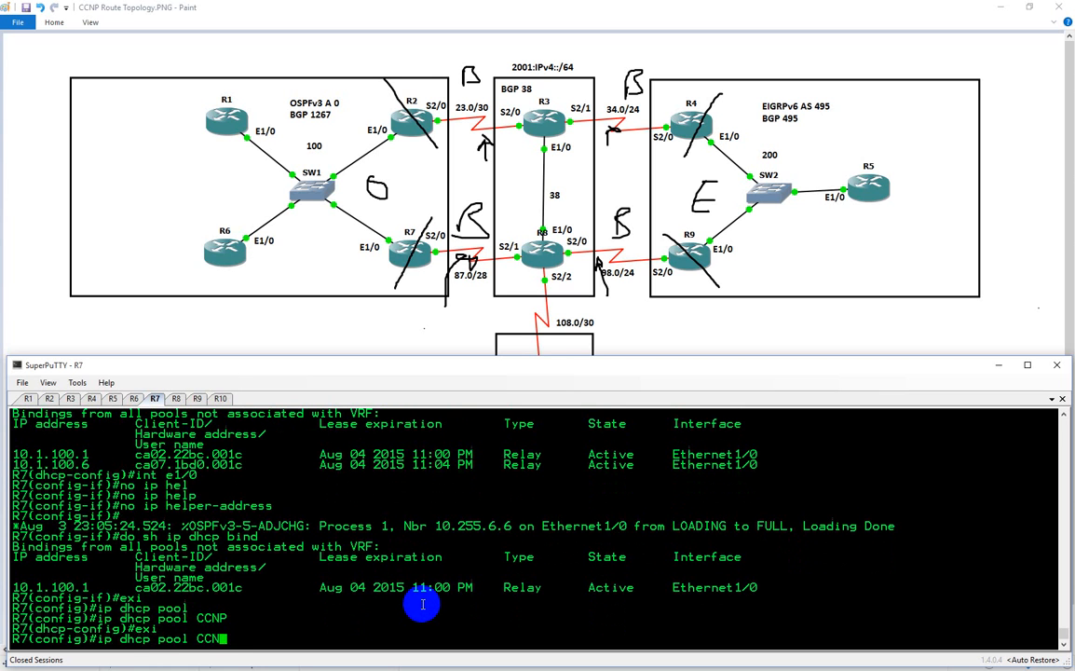
text(P_CID)
key(ctrl+a)
text(no)
key(Return)
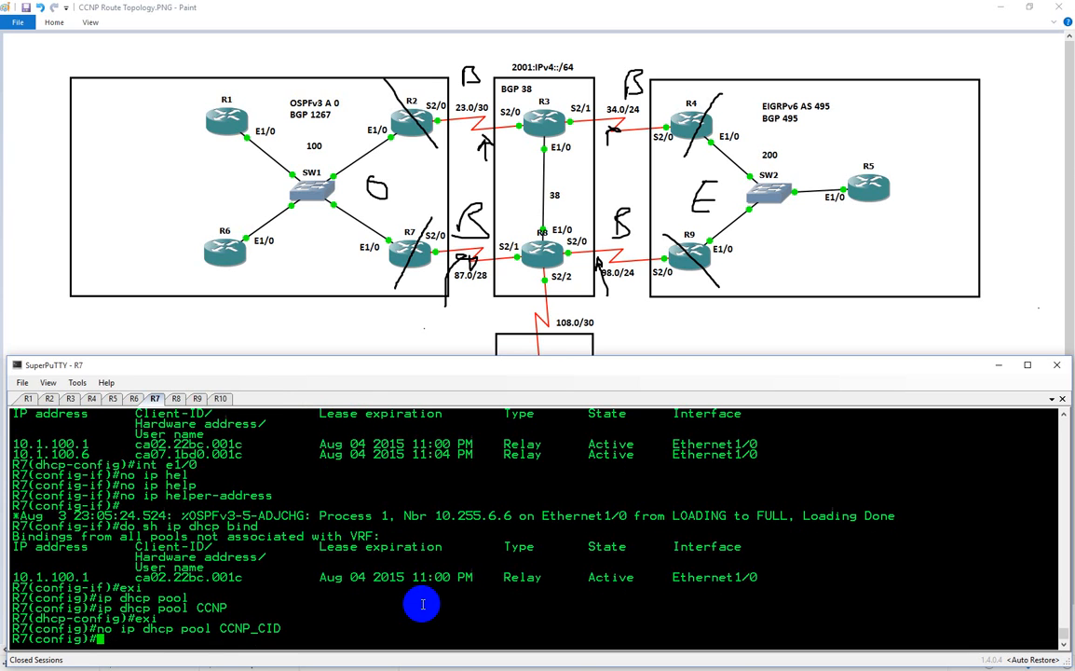
click(133, 399)
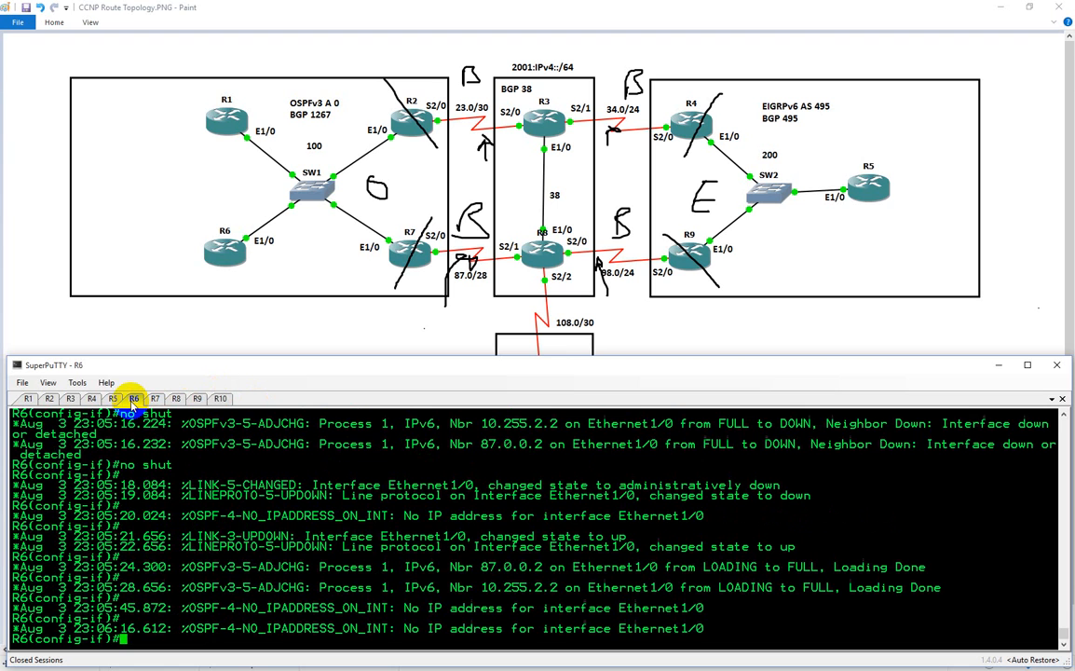
Display the running configuration of interface e1/0 on R7
click(155, 399)
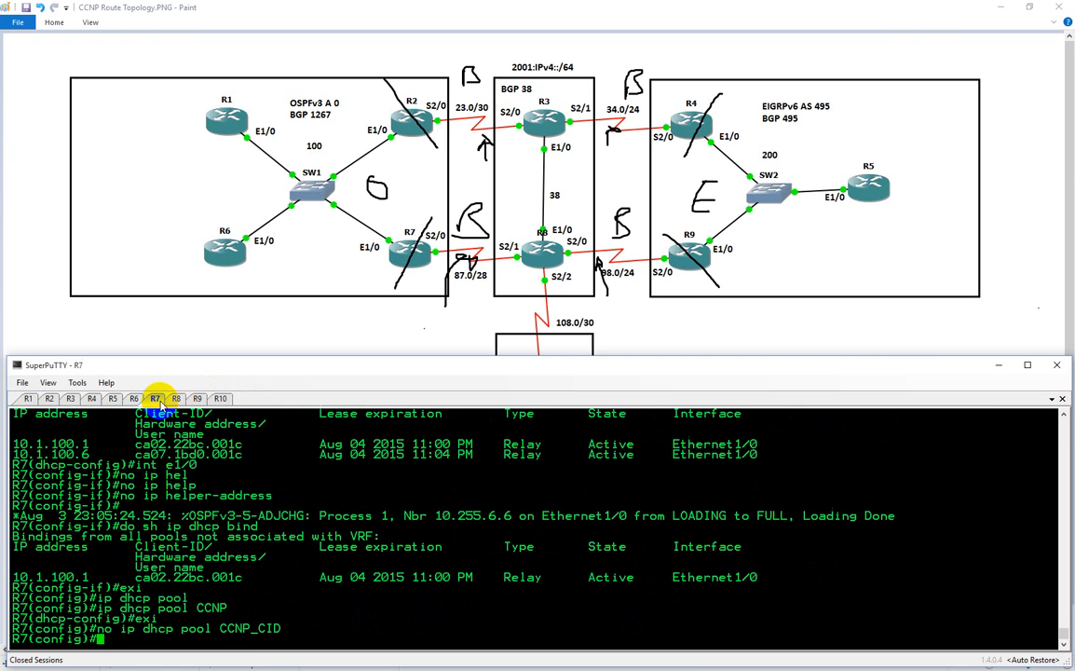
text(do sh run int e)
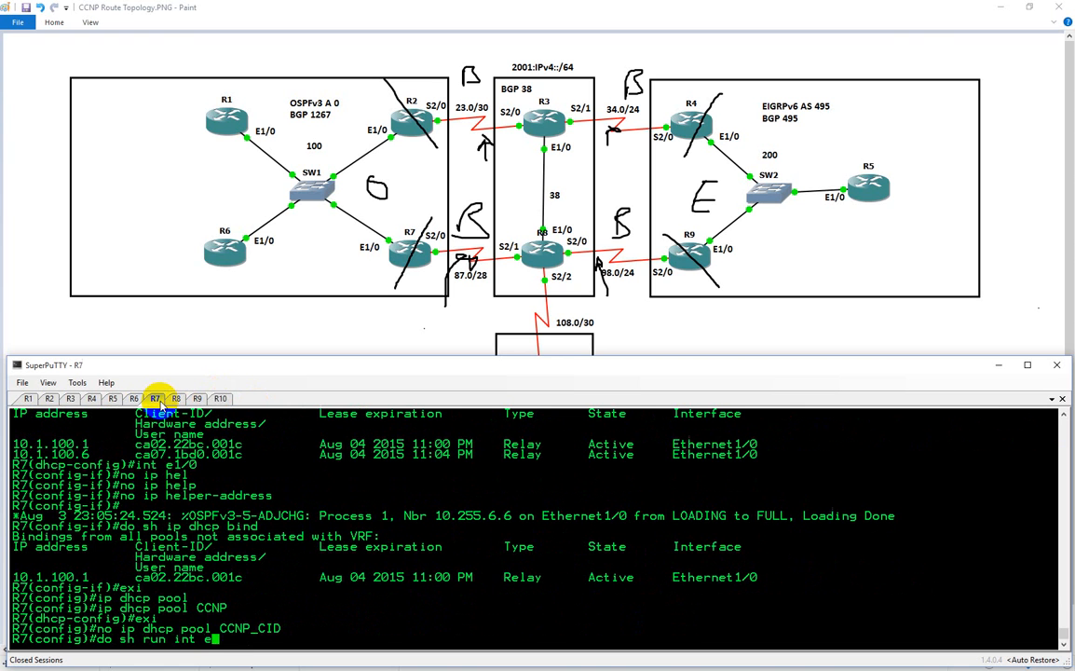
text(1/0)
key(Return)
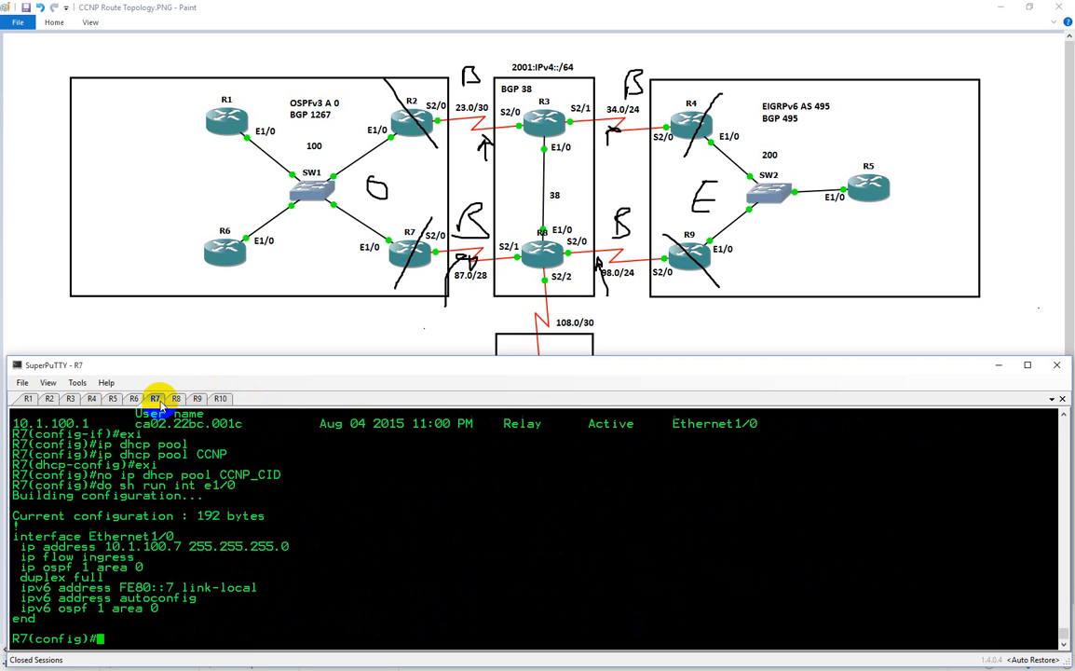
Return to R6's session and display the running configuration of its interface e1/0
click(134, 399)
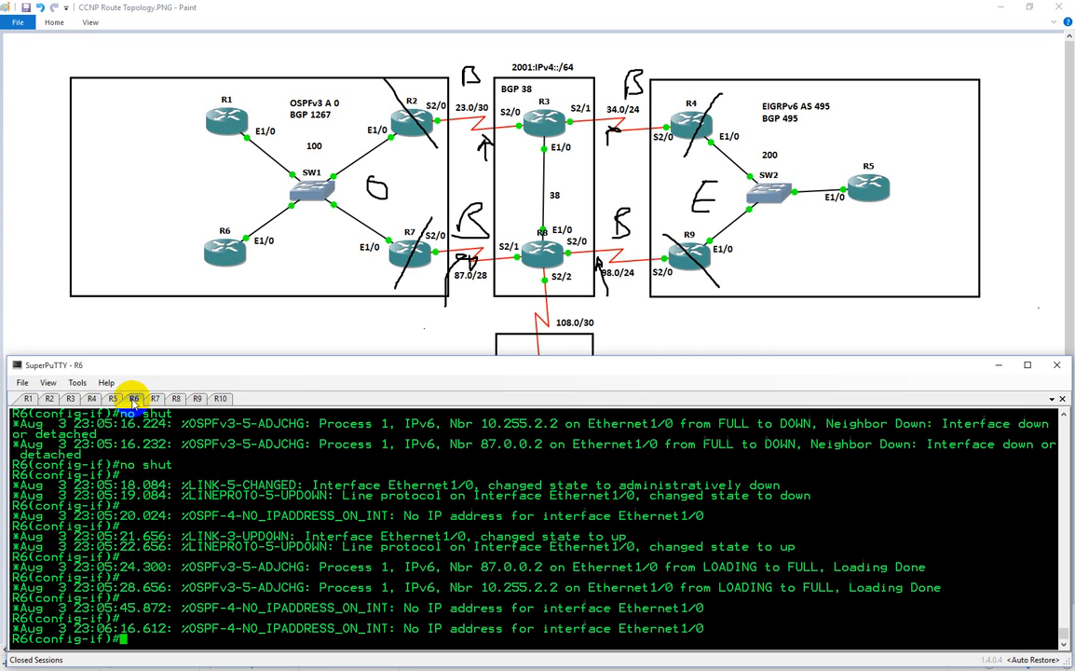
text(do sh run int e1/0)
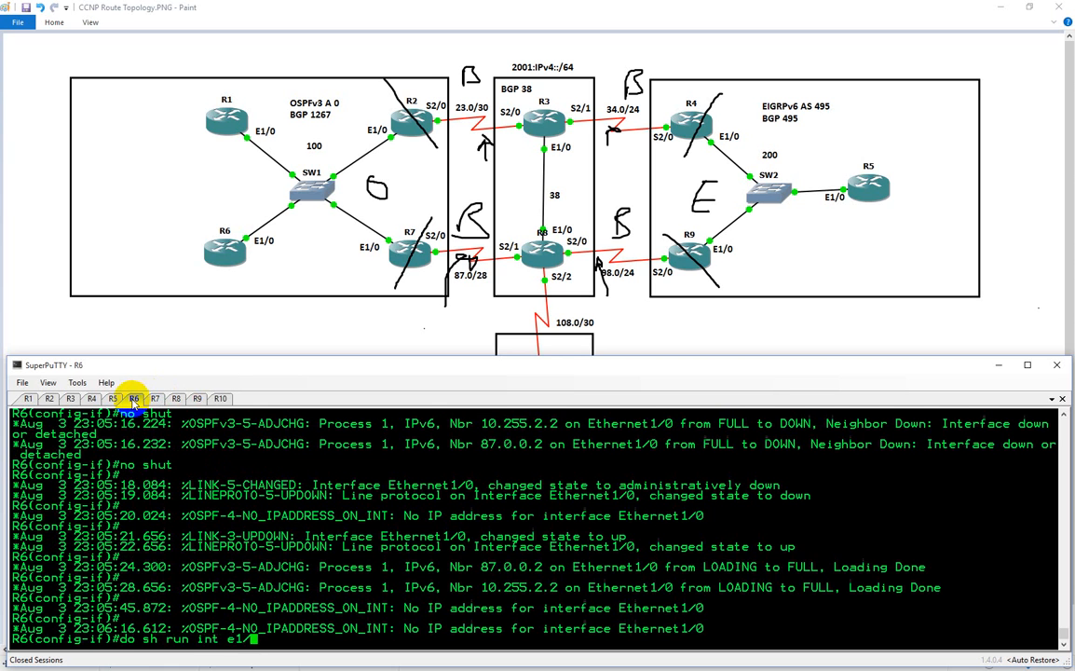
key(Return)
click(134, 397)
Remove the "ip address dhcp client-id Ethernet1/0" setting from R6's interface, reusing the line from the displayed configuration
text(bno)
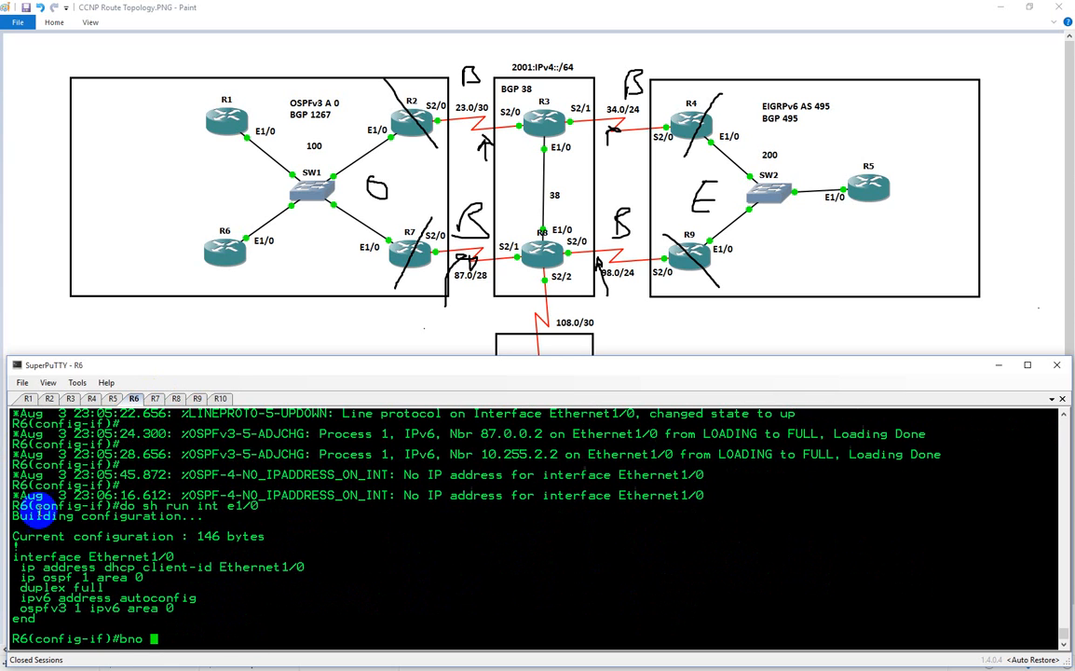
key(BackSpace)
key(BackSpace)
key(BackSpace)
key(BackSpace)
text(no)
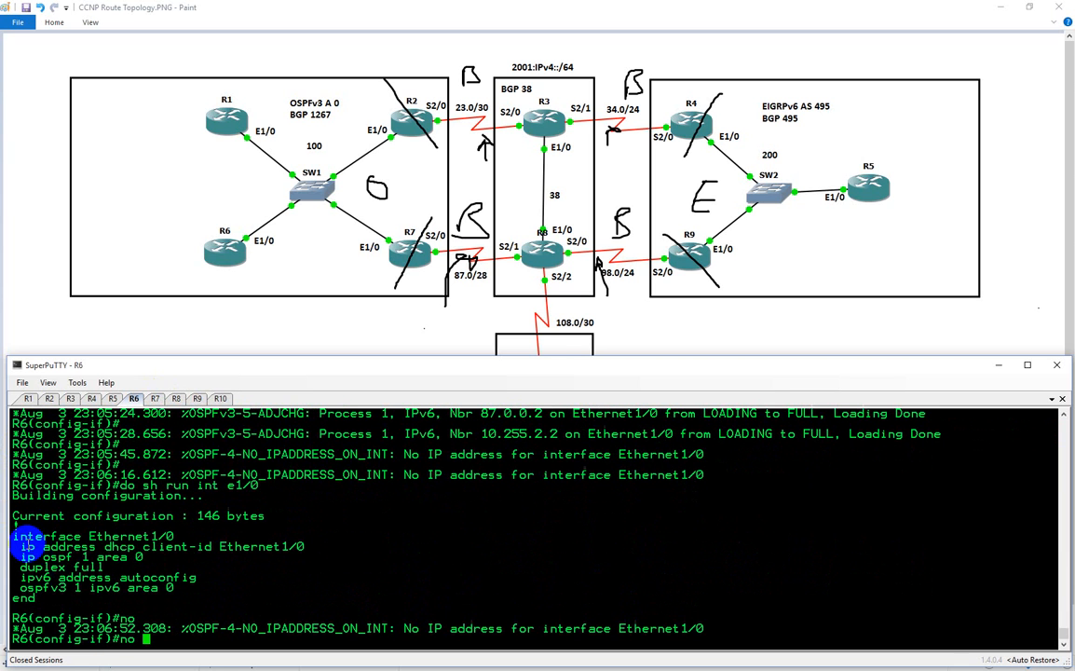
drag(21, 547, 308, 546)
right_click(422, 555)
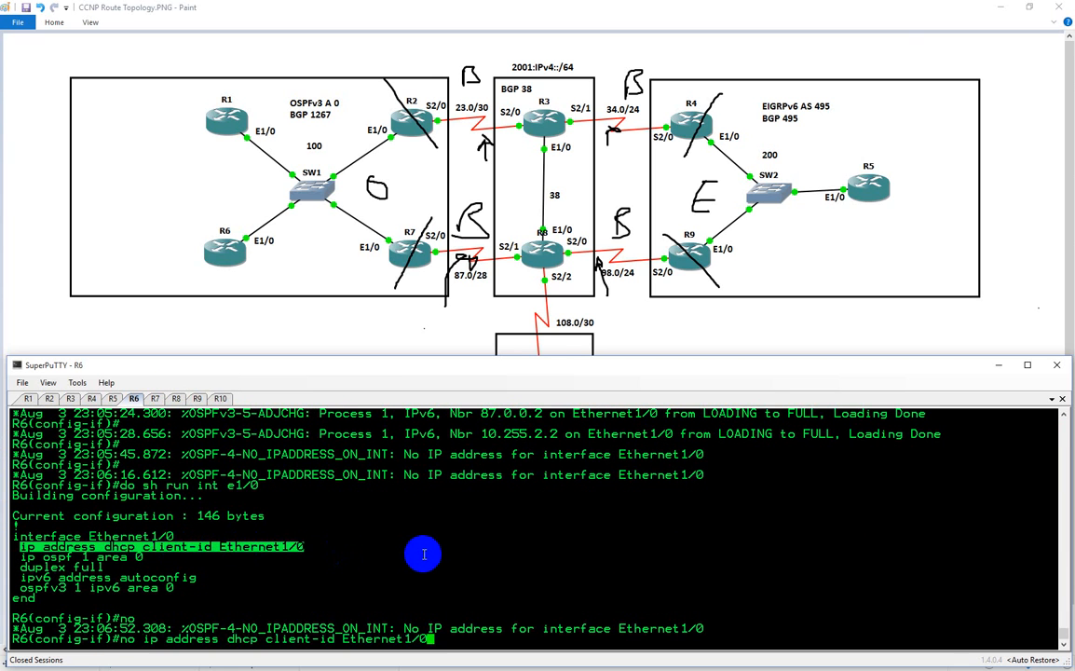
key(Return)
Configure R6's interface e1/0 to get its address with plain "ip address dhcp", without a client ID
text(ip add)
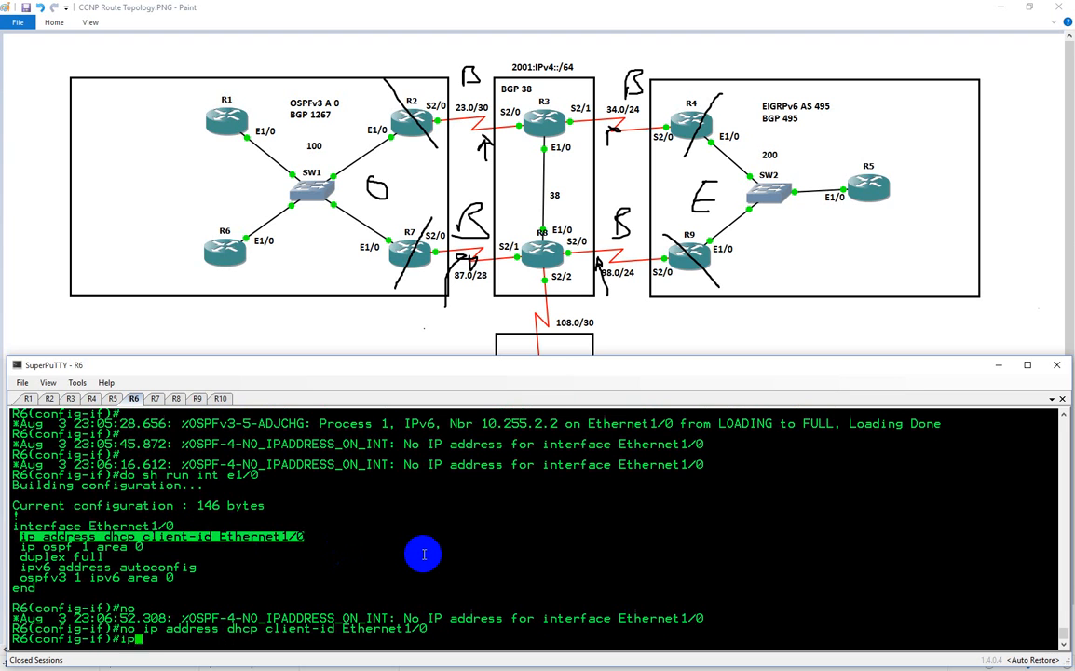
key(Tab)
text(dh)
key(Tab)
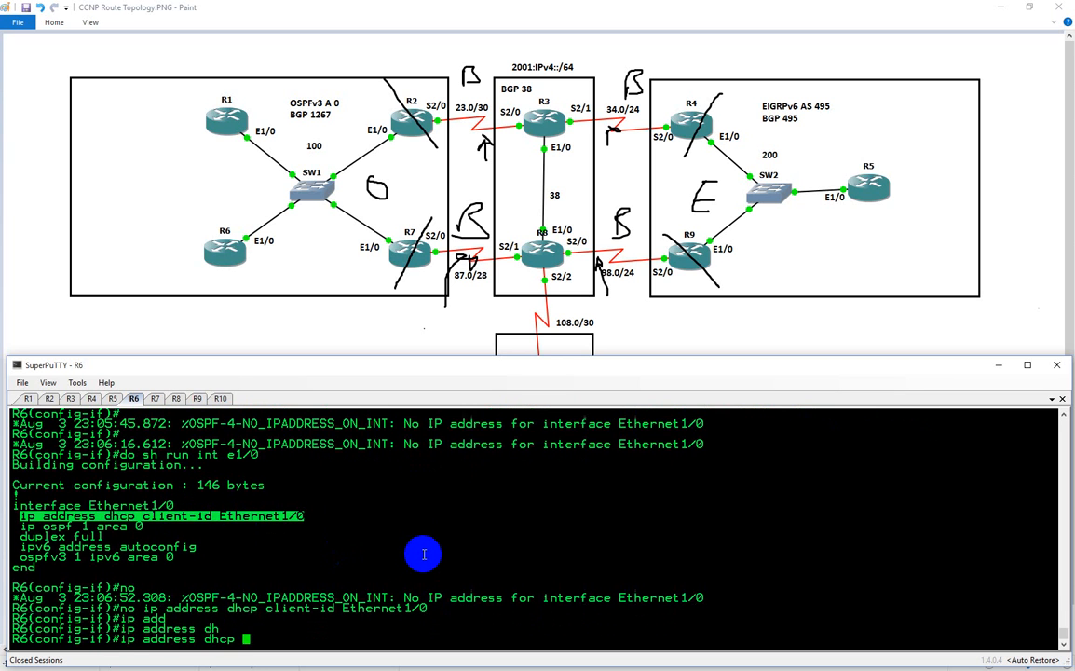
key(Return)
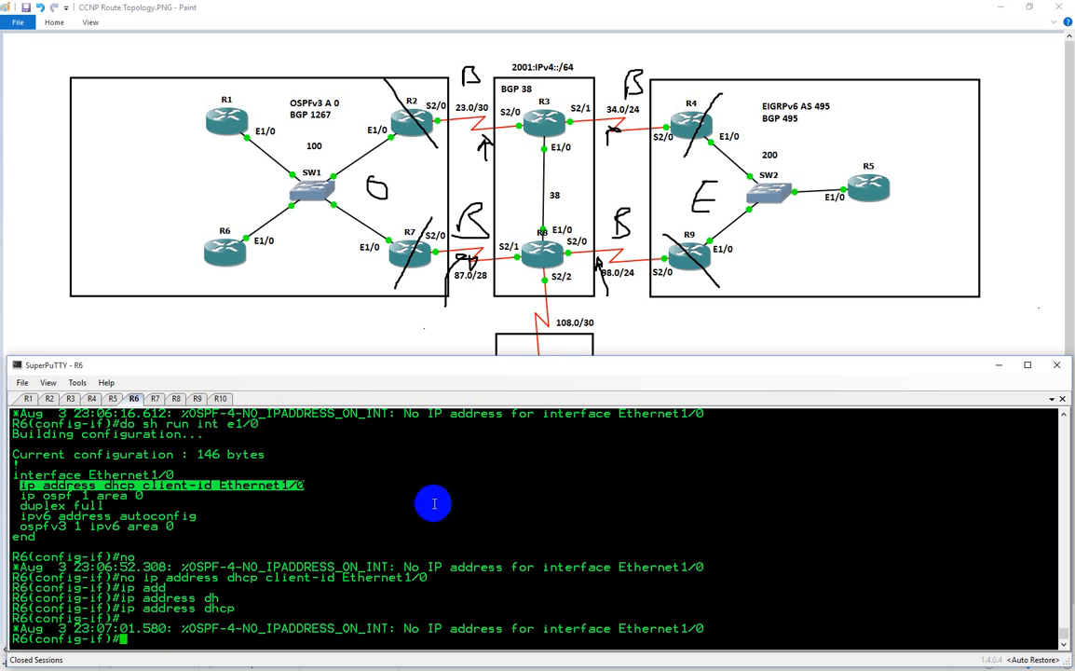
Restart R6's interface e1/0 by shutting it down and enabling it again to trigger a new DHCP request
text(shut)
key(Return)
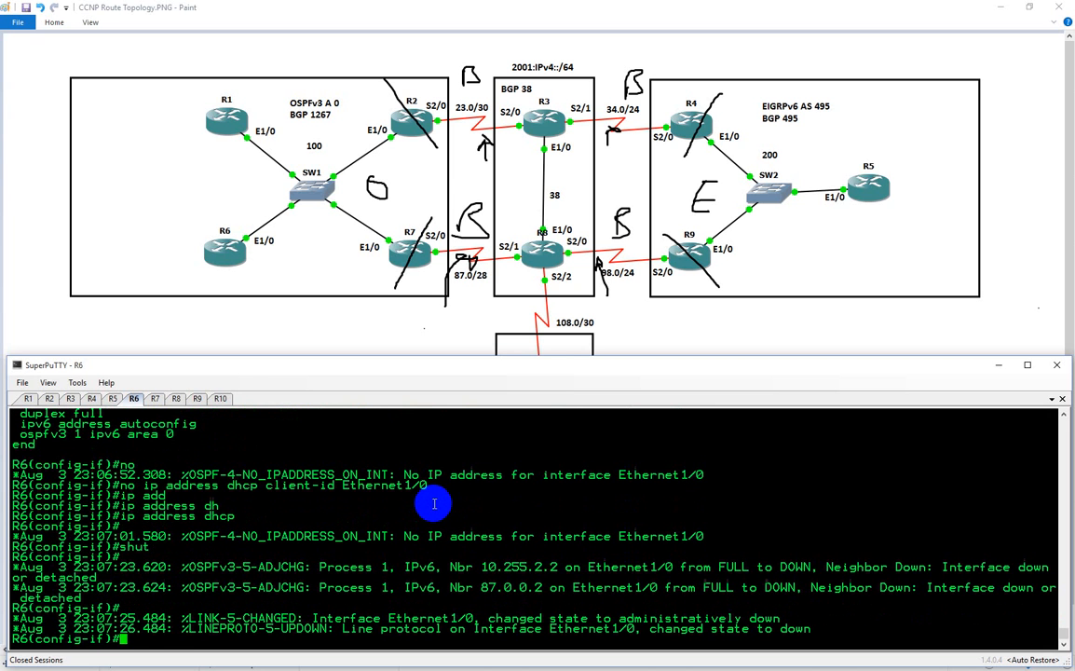
text(no shut)
key(Return)
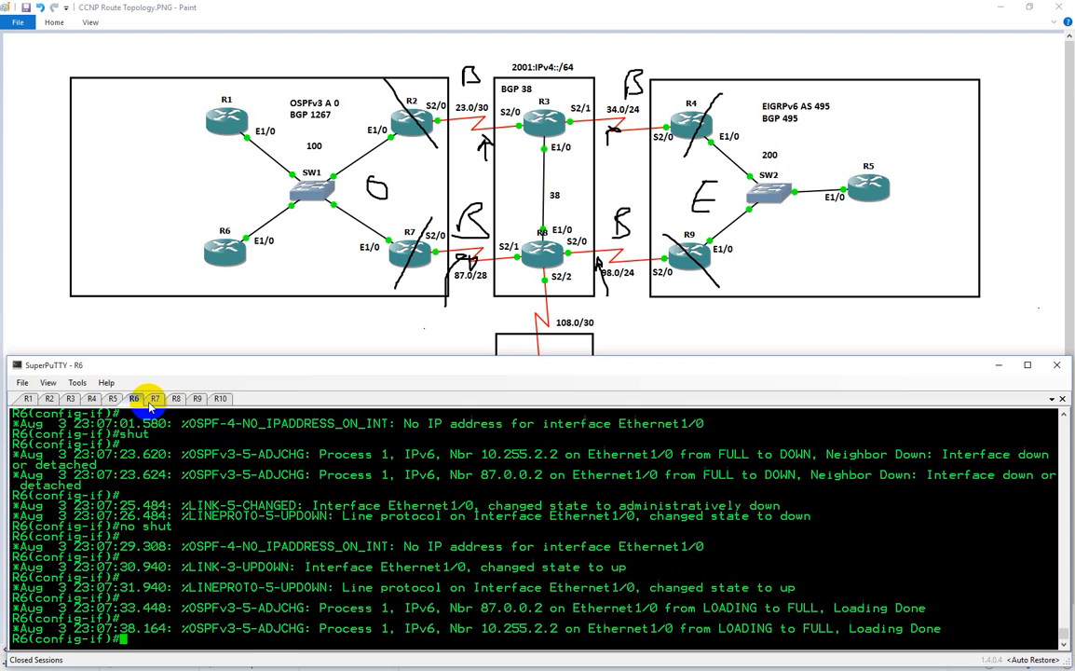
Switch to the topology in Paint and handwrite a D, a right-pointing arrow and the number 67 below the OSPFv3 area box
click(303, 328)
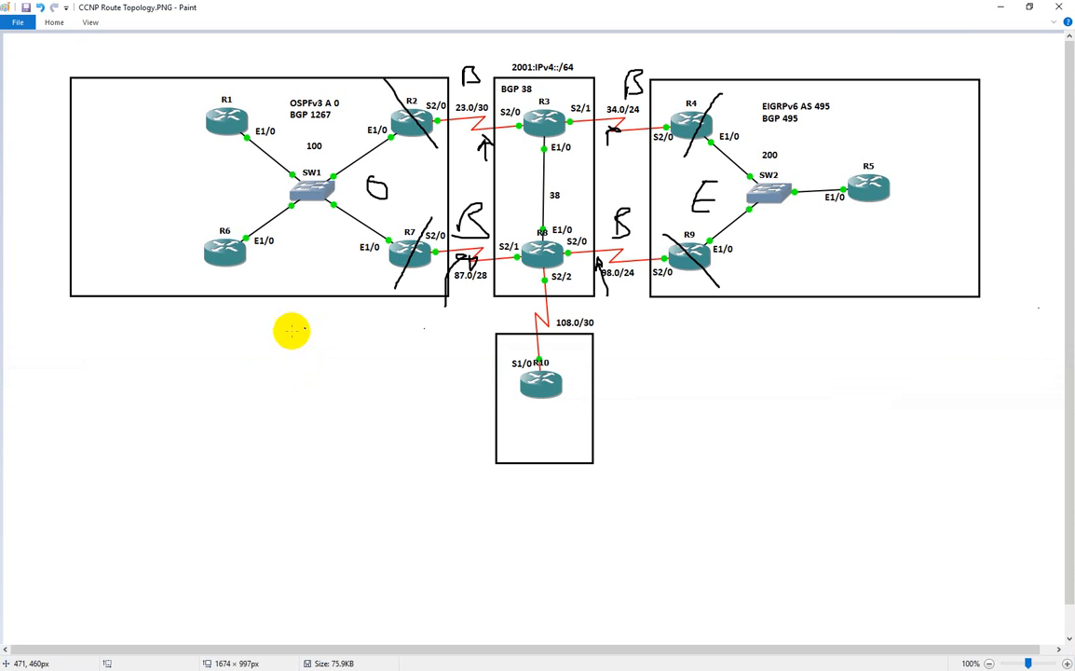
mouse_move(99, 321)
mouse_down()
mouse_move(110, 323)
mouse_move(99, 349)
mouse_up()
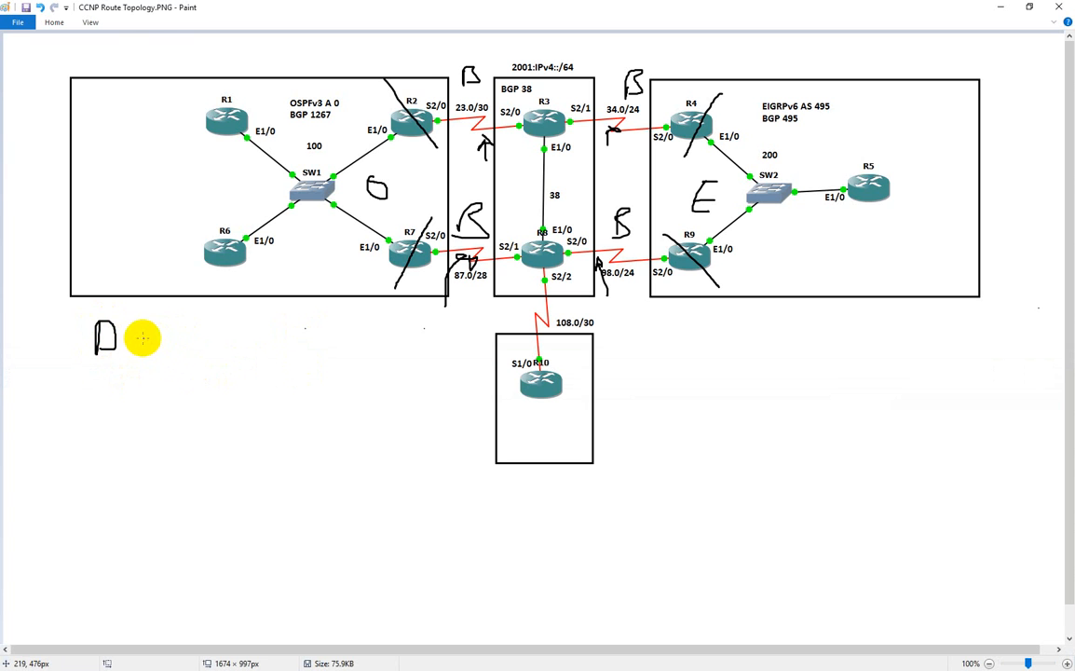
mouse_move(142, 339)
mouse_down()
mouse_move(213, 339)
mouse_move(188, 355)
mouse_up()
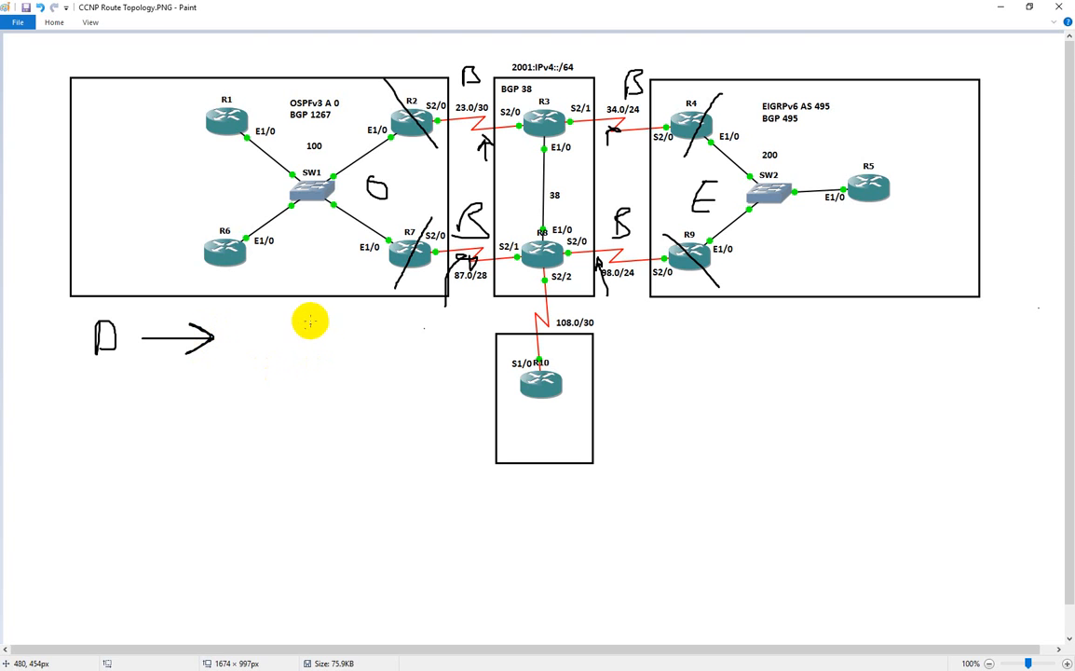
mouse_move(330, 325)
mouse_down()
mouse_move(325, 343)
mouse_move(360, 339)
mouse_move(348, 351)
mouse_up()
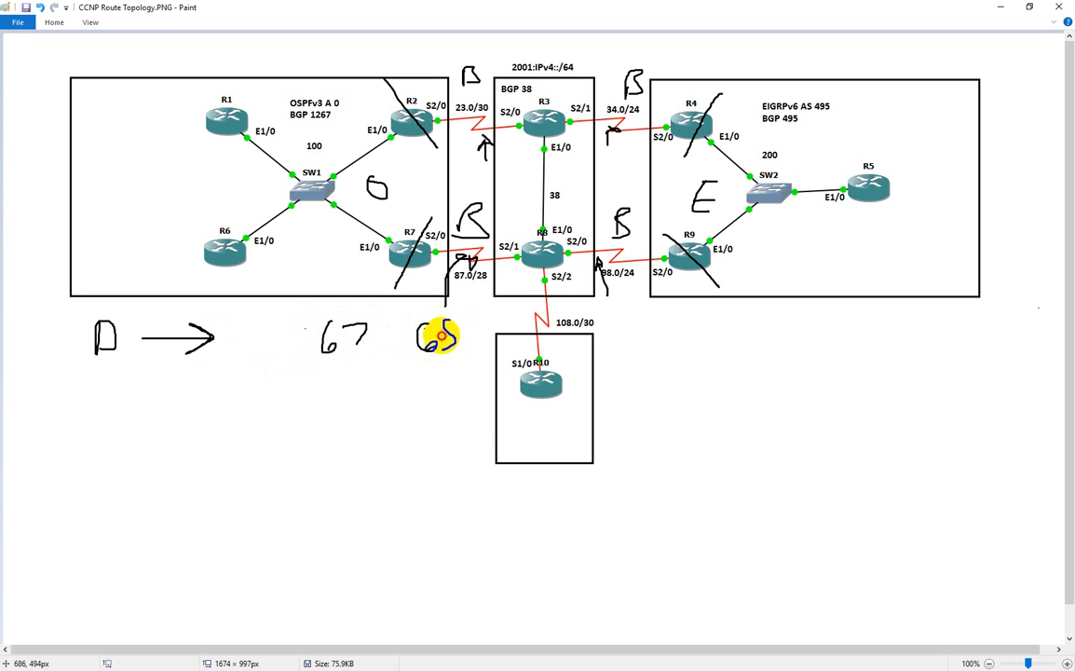
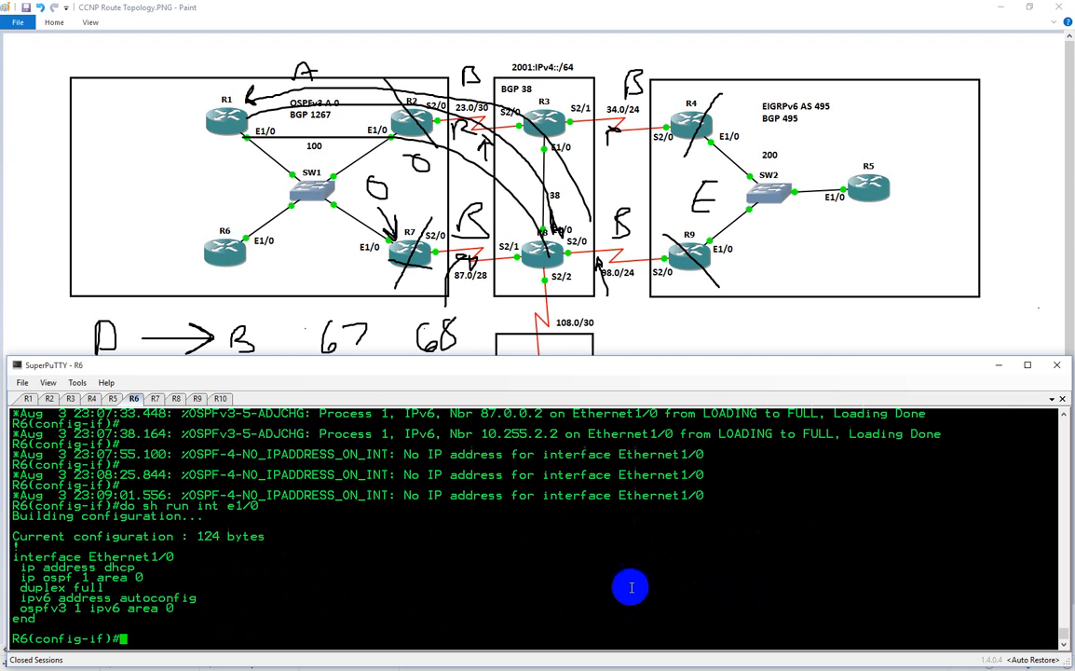
On R7, show the DHCP sections of the running configuration with "do sh run | sec dhcp"
click(155, 398)
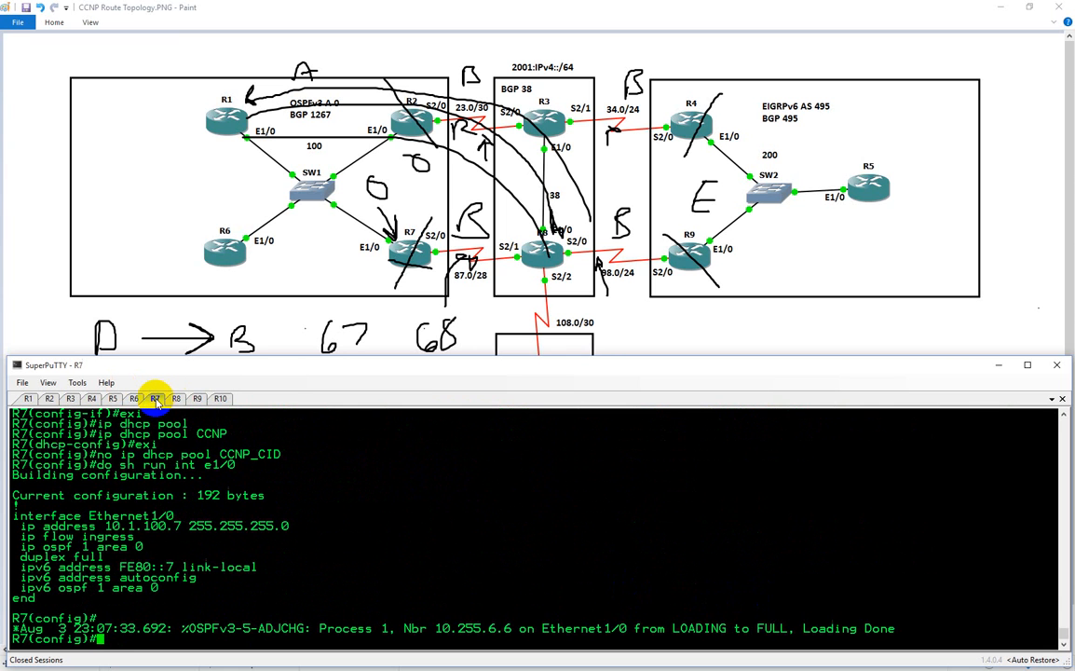
text(do shr un)
key(BackSpace)
key(BackSpace)
key(BackSpace)
key(BackSpace)
text(run | sec dhcp)
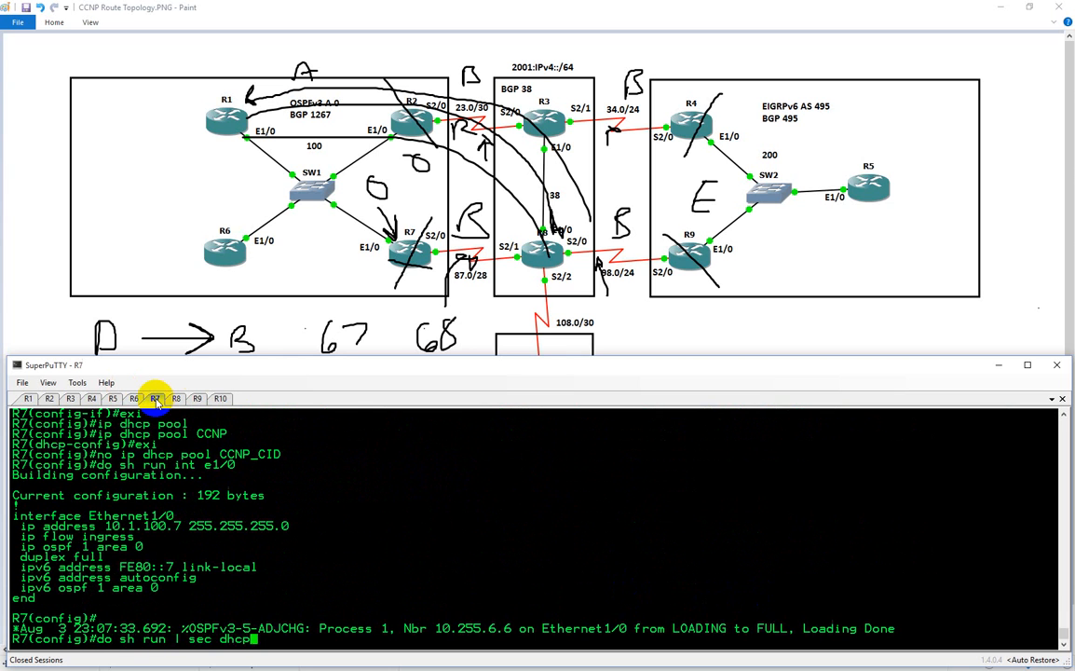
key(Return)
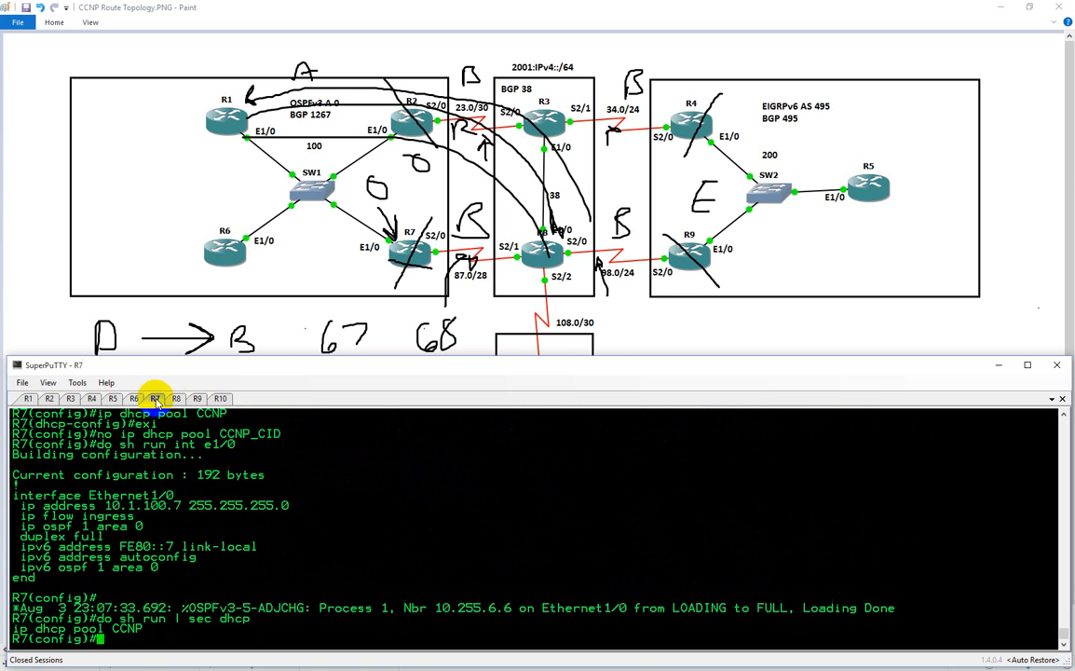
In R7's DHCP pool CCNP, define the network as 10.1.100.0 with mask 255.255.255.0
text(sh run | sec)
key(ctrl+u)
text(ip dhcp pool)
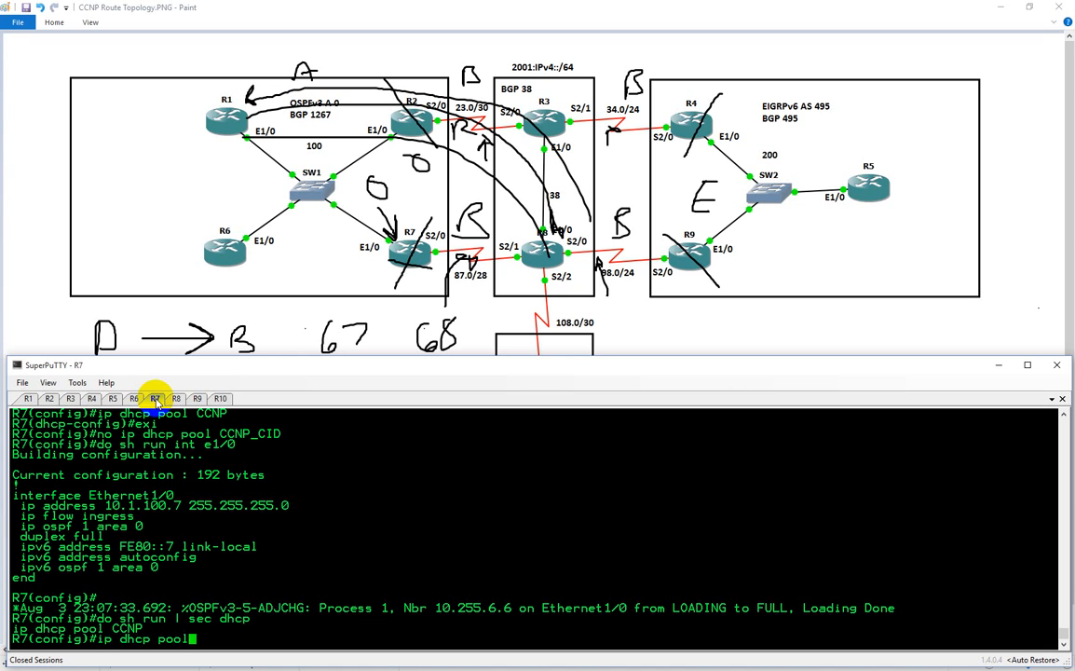
text( CCNP)
key(Return)
text(net)
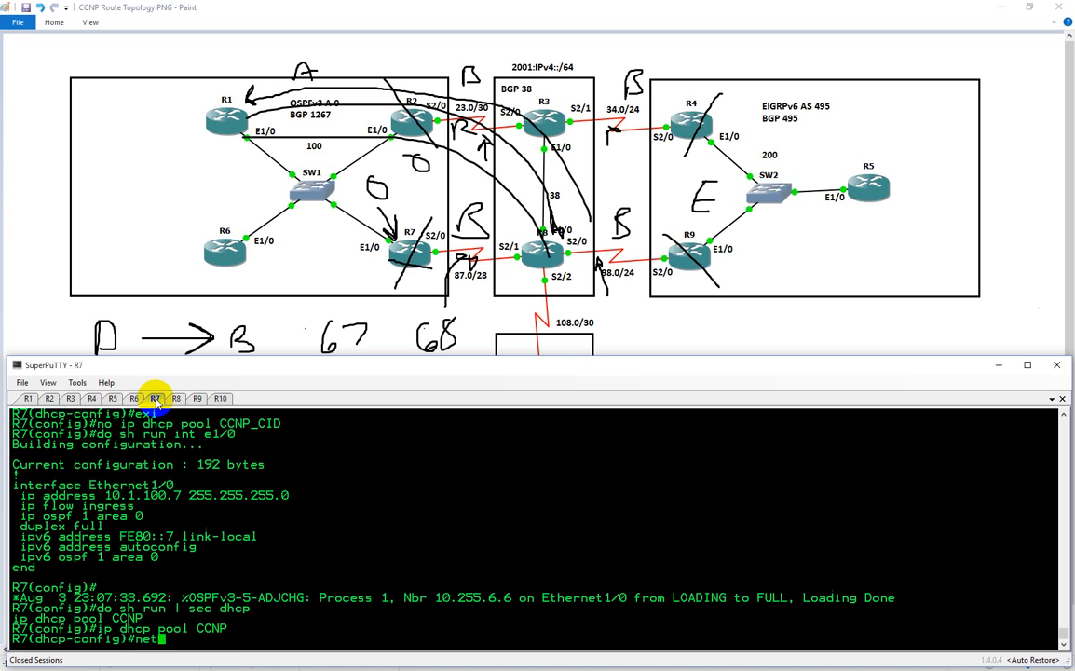
text(w)
key(Tab)
text(10.1)
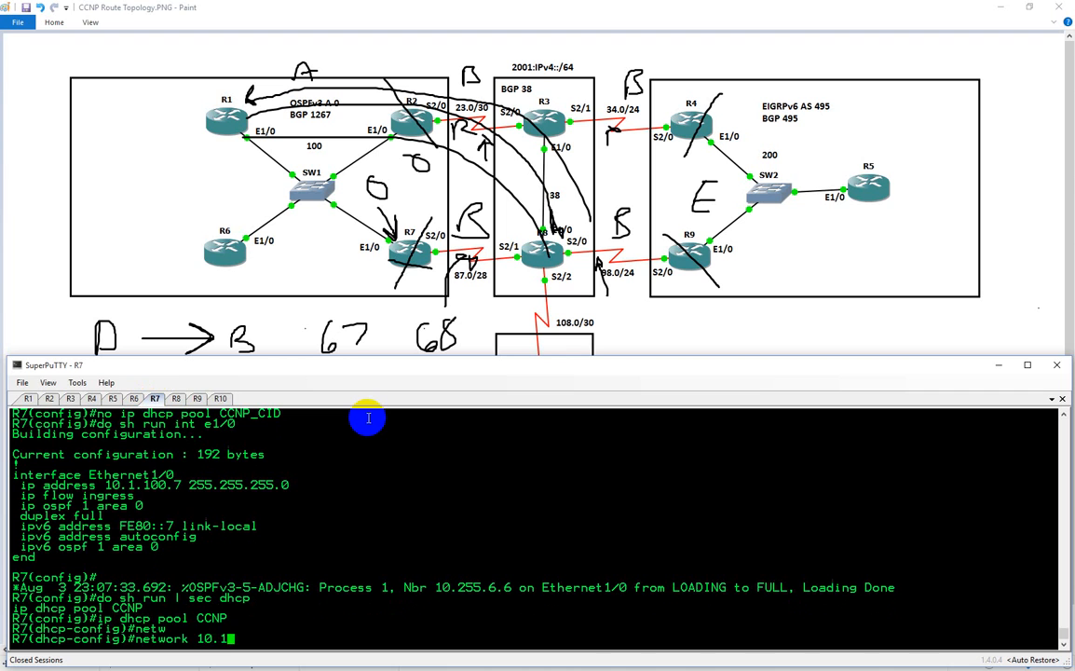
text(.100.0 255.255.255.0)
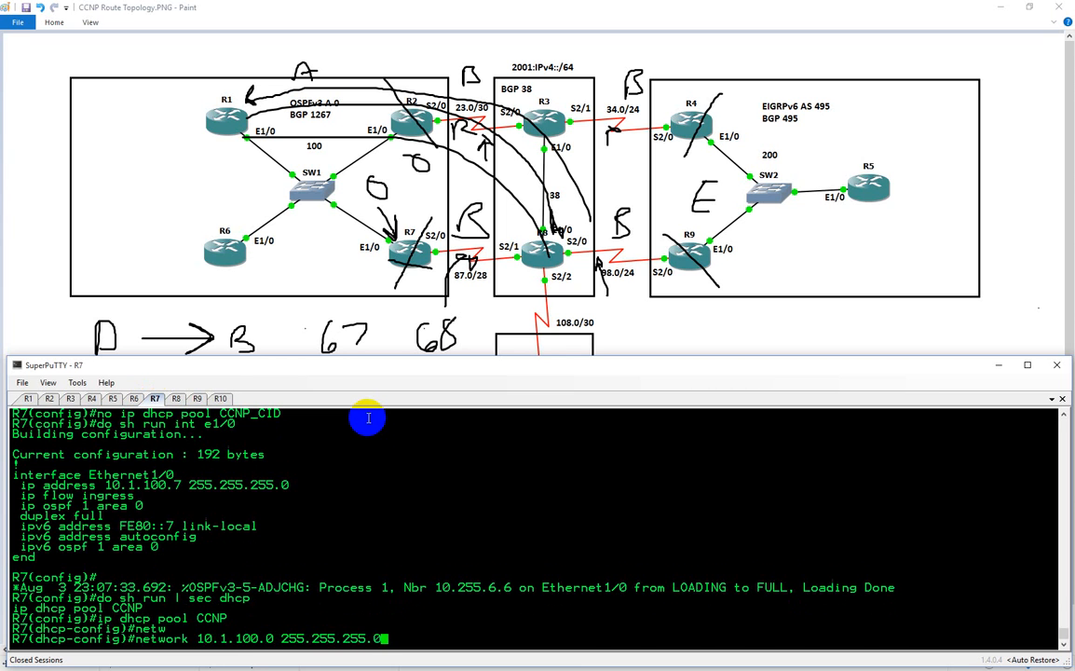
key(Return)
Set the default router of R7's CCNP pool to 10.1.100.7
text(def)
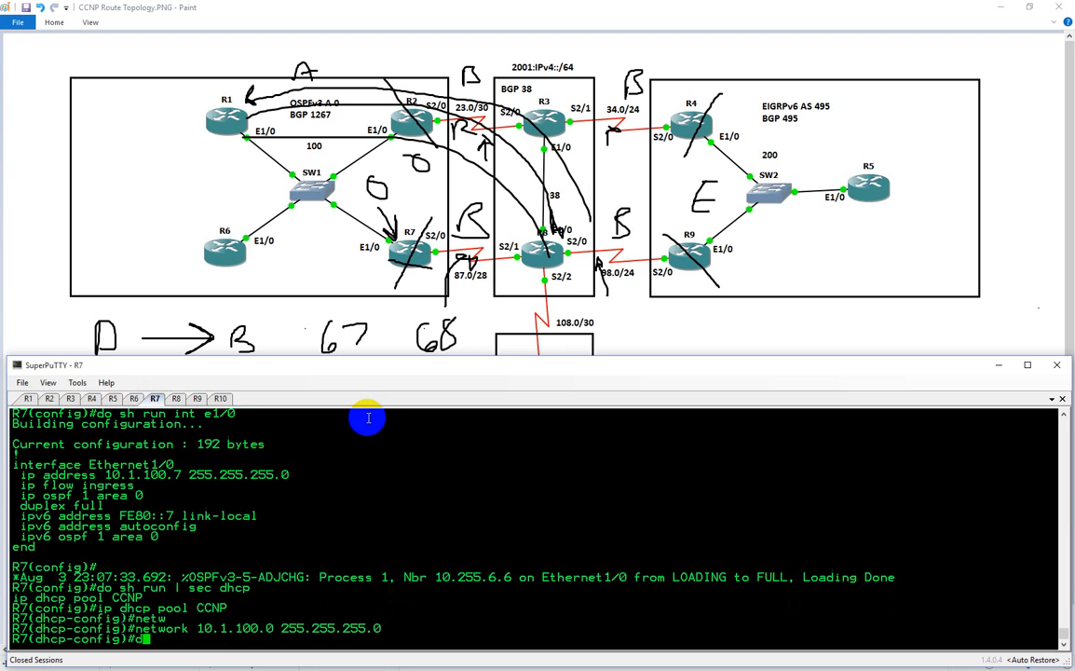
key(Tab)
text(10.1.100.1)
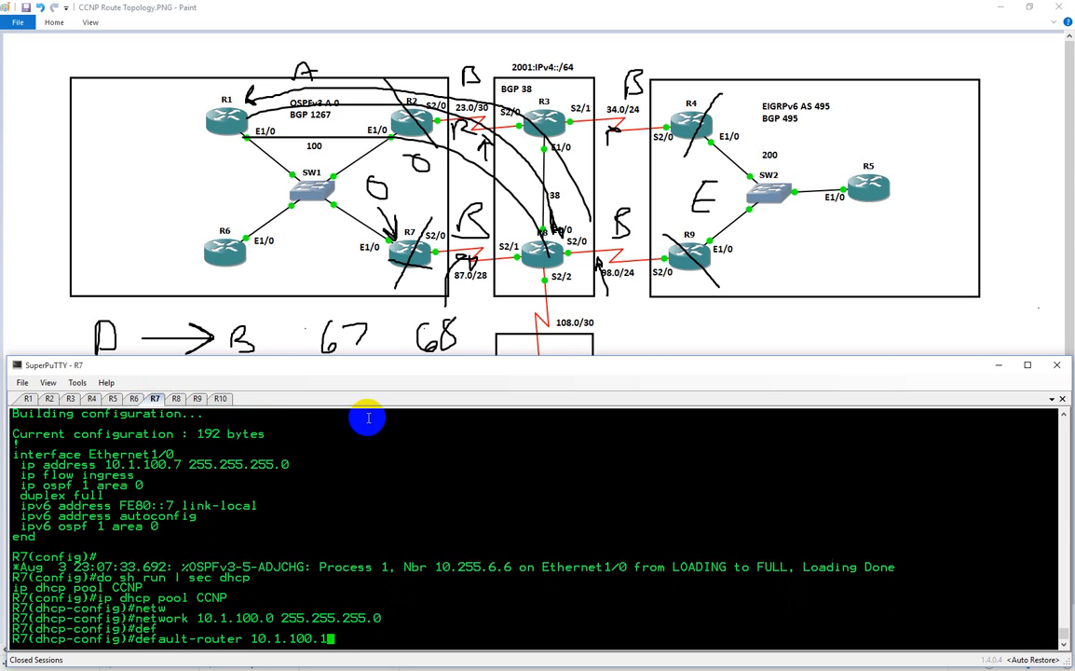
key(BackSpace)
text(7)
key(Return)
Set the DNS server of R7's CCNP pool to 10.1.100.7, reusing the default router's address
text(dns)
key(Tab)
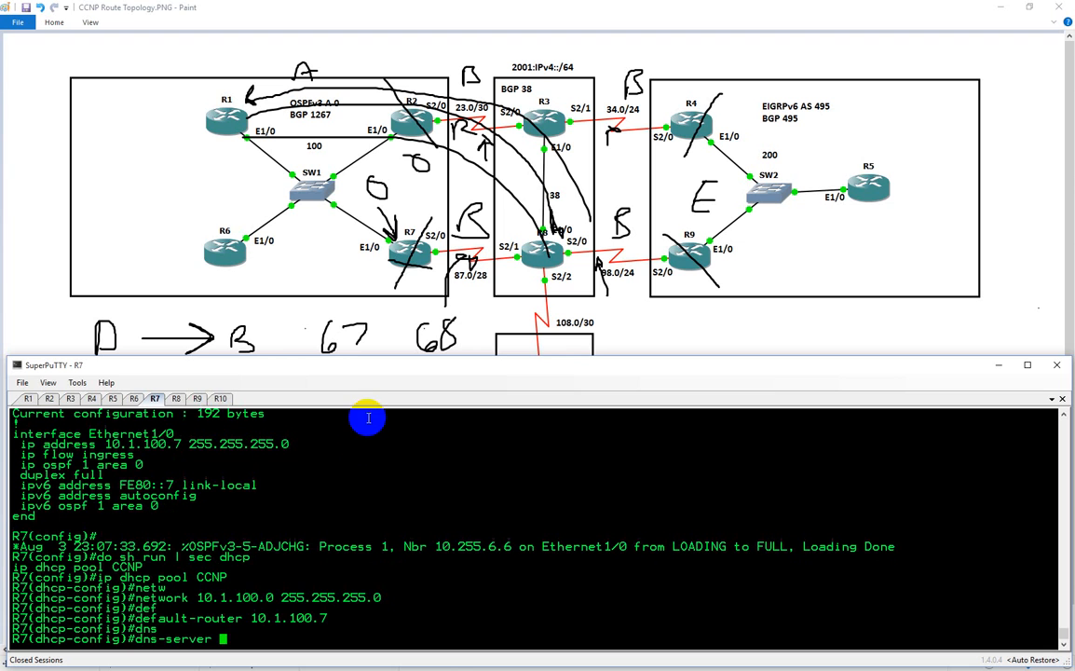
drag(250, 619, 349, 623)
right_click(349, 622)
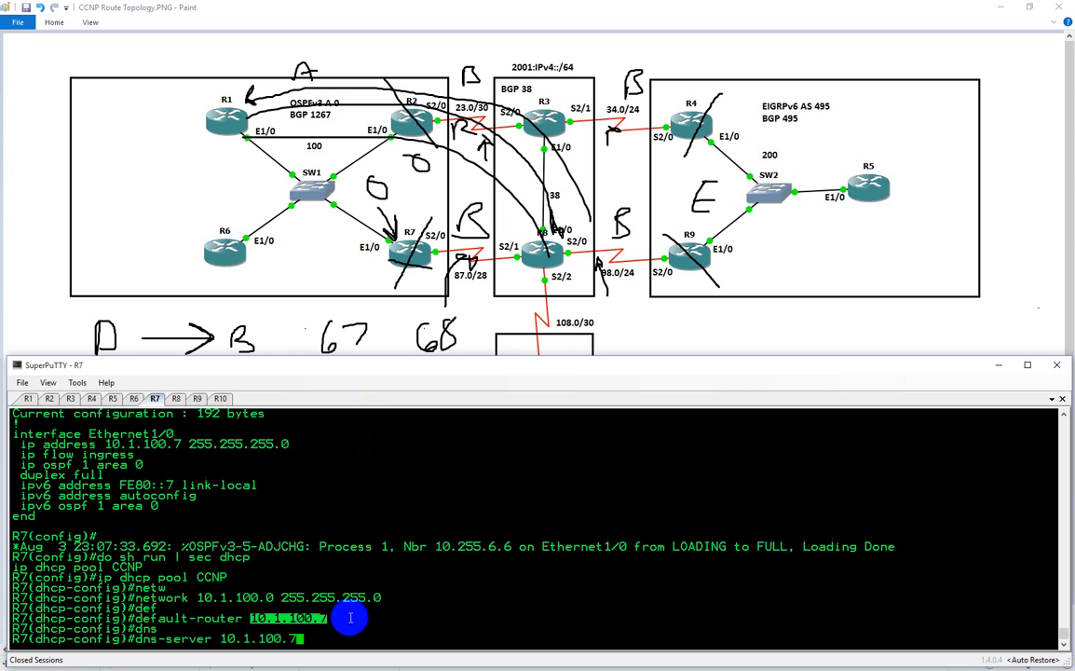
key(Return)
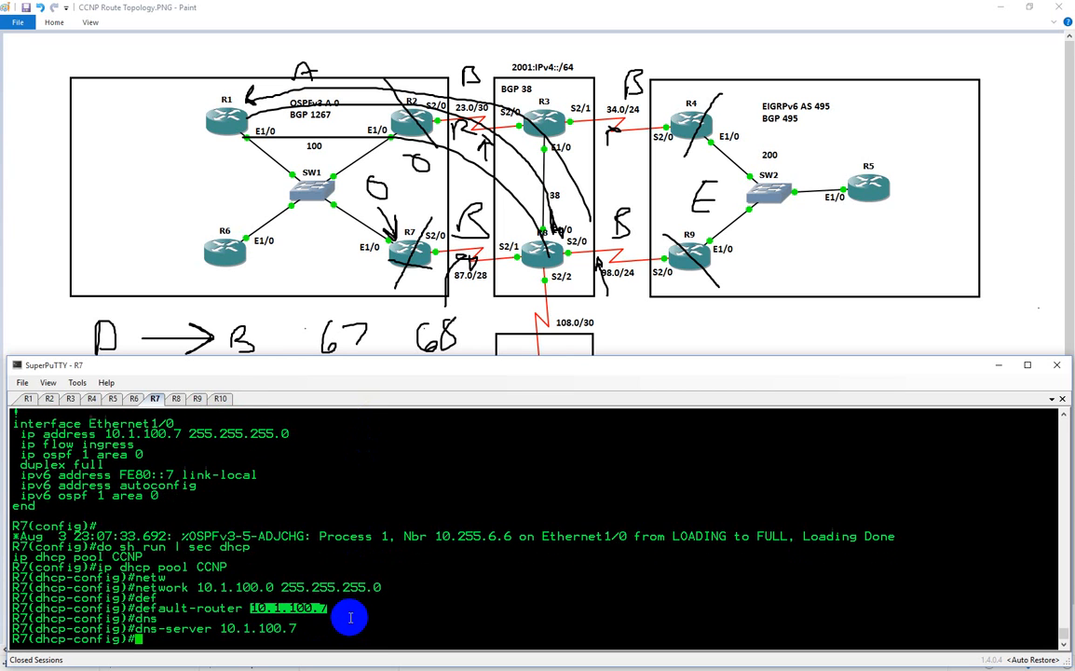
List the DHCP address bindings on R7 with "do sh ip dhcp bind"
text(do sh ip dhcp bind)
key(Return)
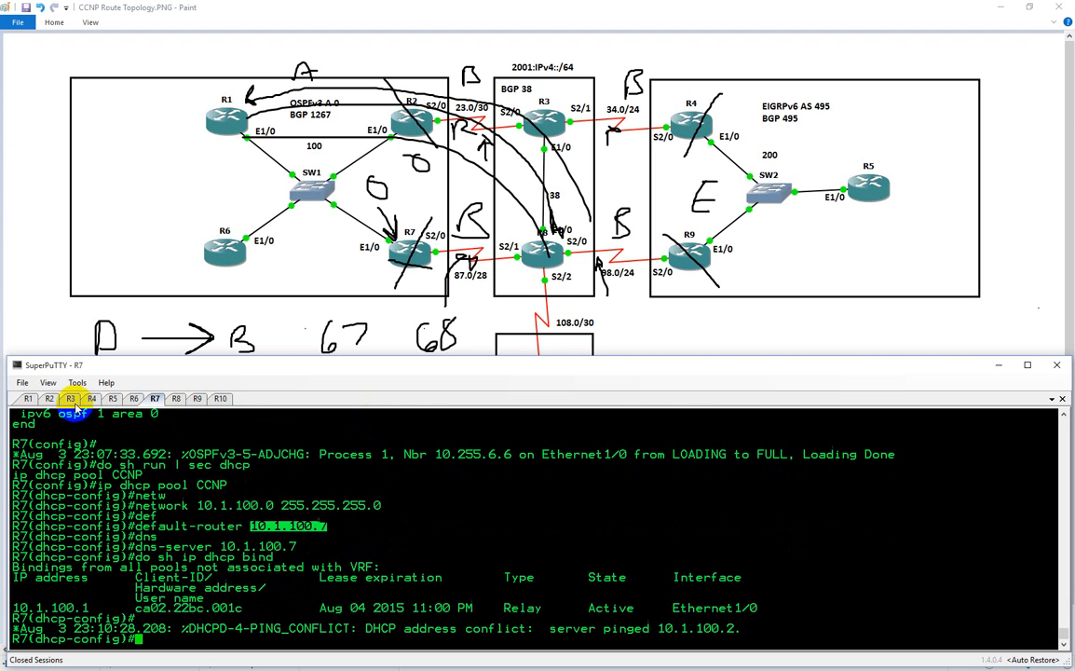
Check R6's console for a DHCP address assignment, and list R7's DHCP bindings again
click(134, 398)
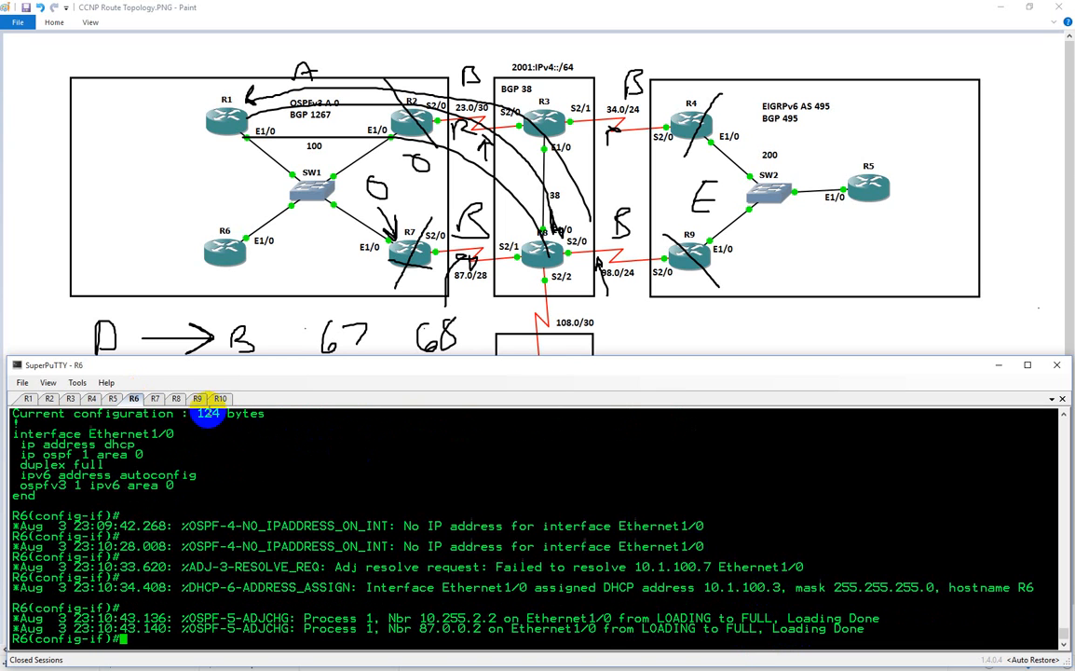
click(156, 398)
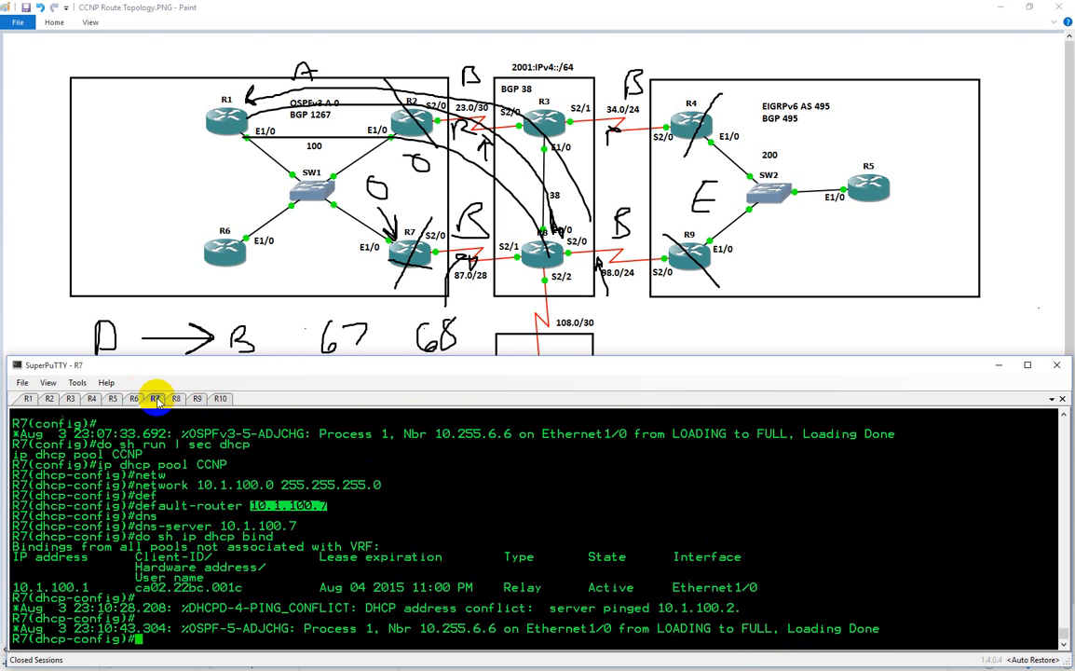
key(Up)
key(Return)
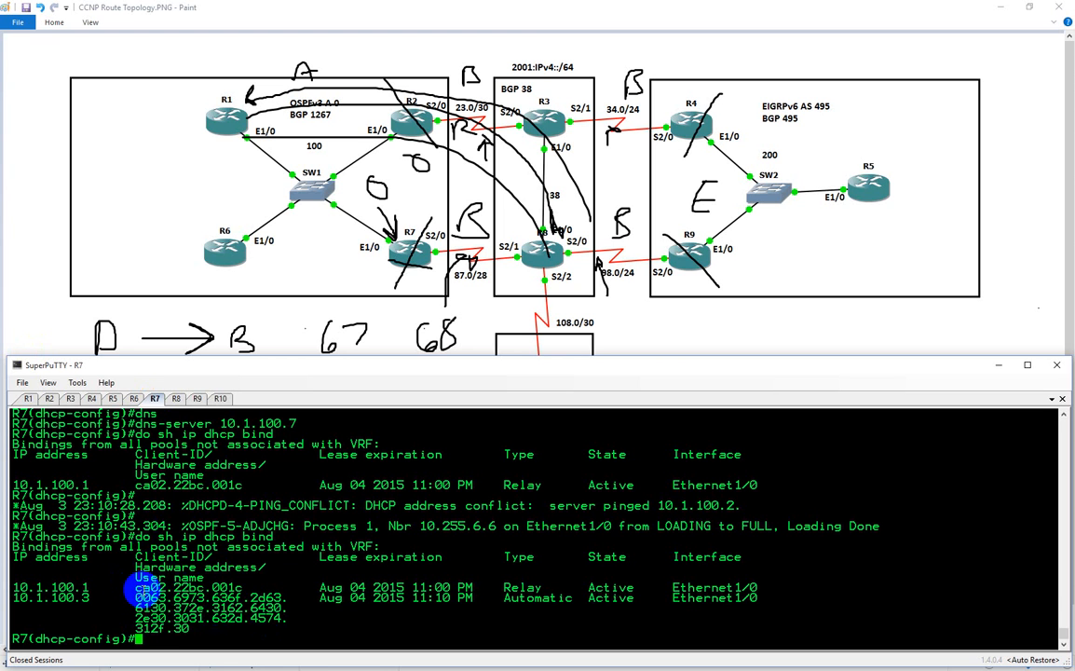
Show R7's ARP table with "do sh ip arp" and highlight the hardware address belonging to 10.1.100.3
text(do sh ip s)
text(rp)
key(Return)
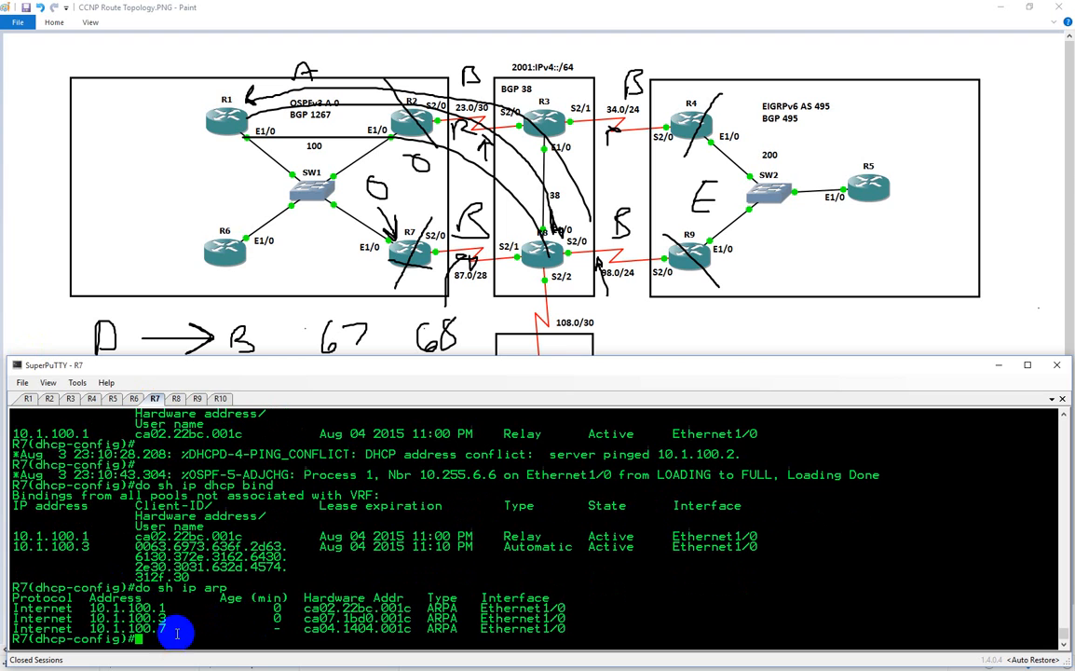
drag(305, 620, 400, 640)
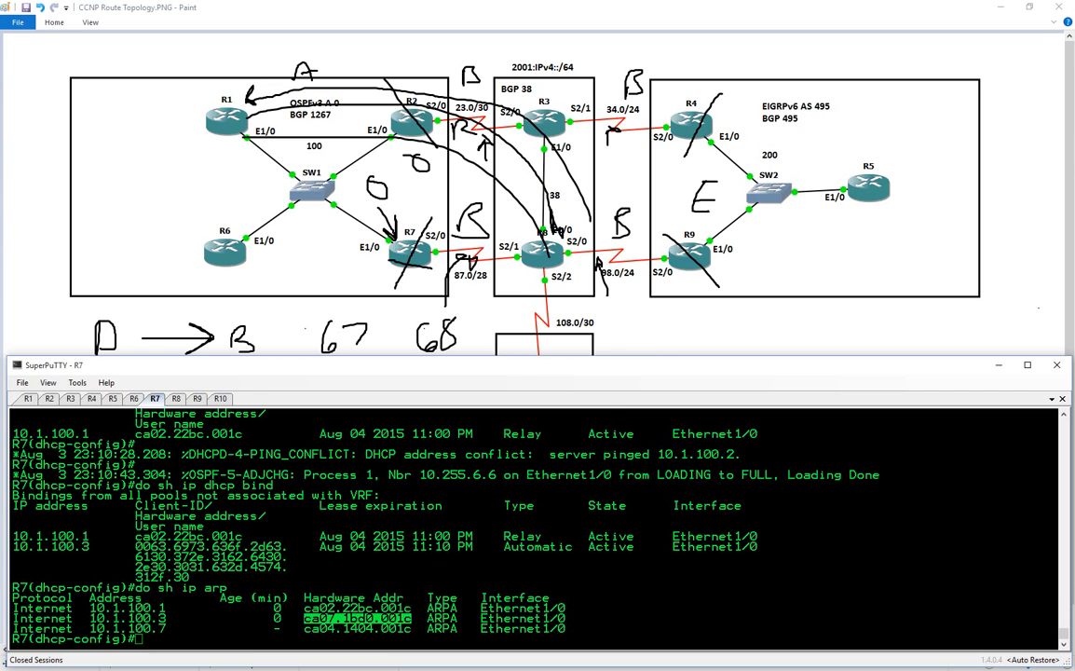
Switch to Cisco's Network Registrar page in the browser and examine the RFC 1497 vendor extension options 0 to 18 in Table B-1
drag(33, 189, 400, 1)
scroll(268, 303, up, 2)
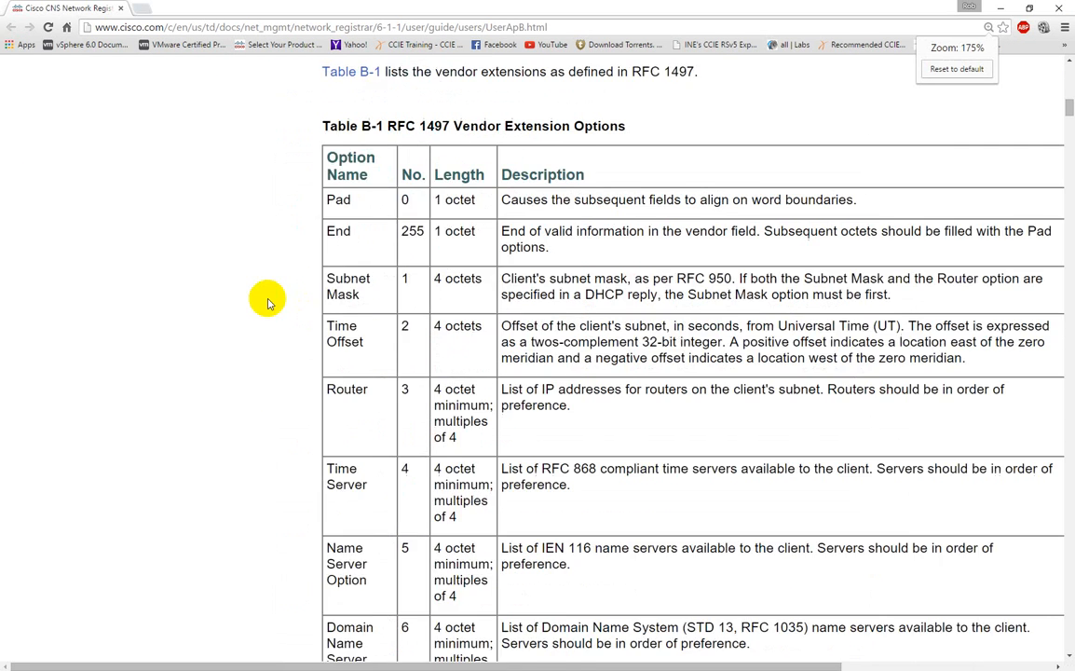
scroll(268, 303, up, 1)
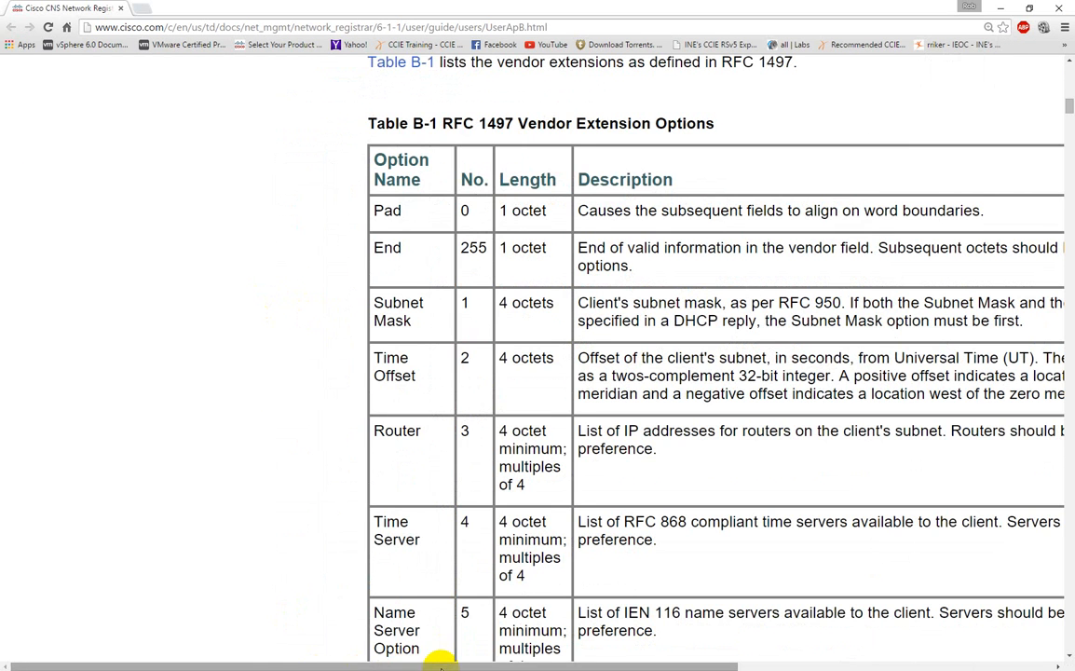
drag(440, 662, 655, 661)
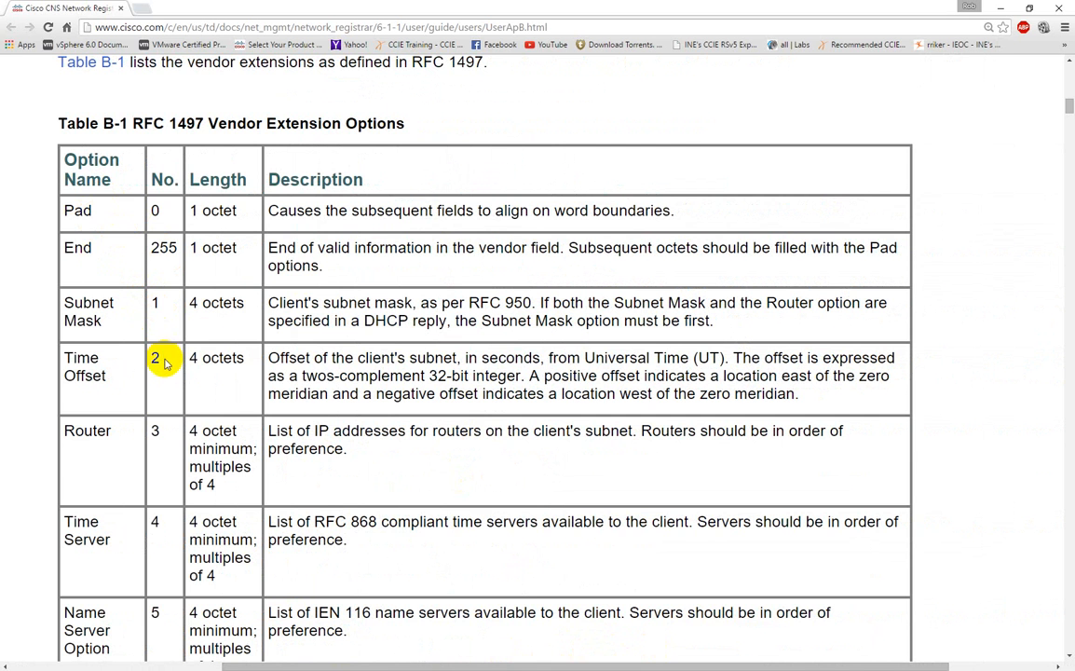
scroll(166, 428, down, 1)
scroll(168, 428, down, 1)
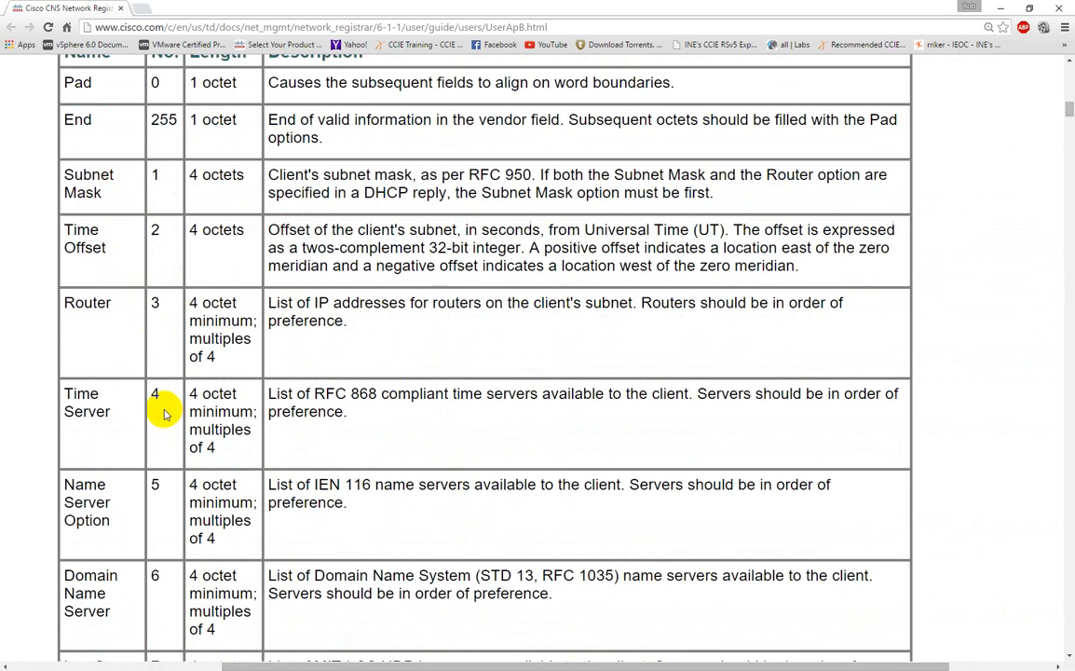
scroll(163, 414, down, 1)
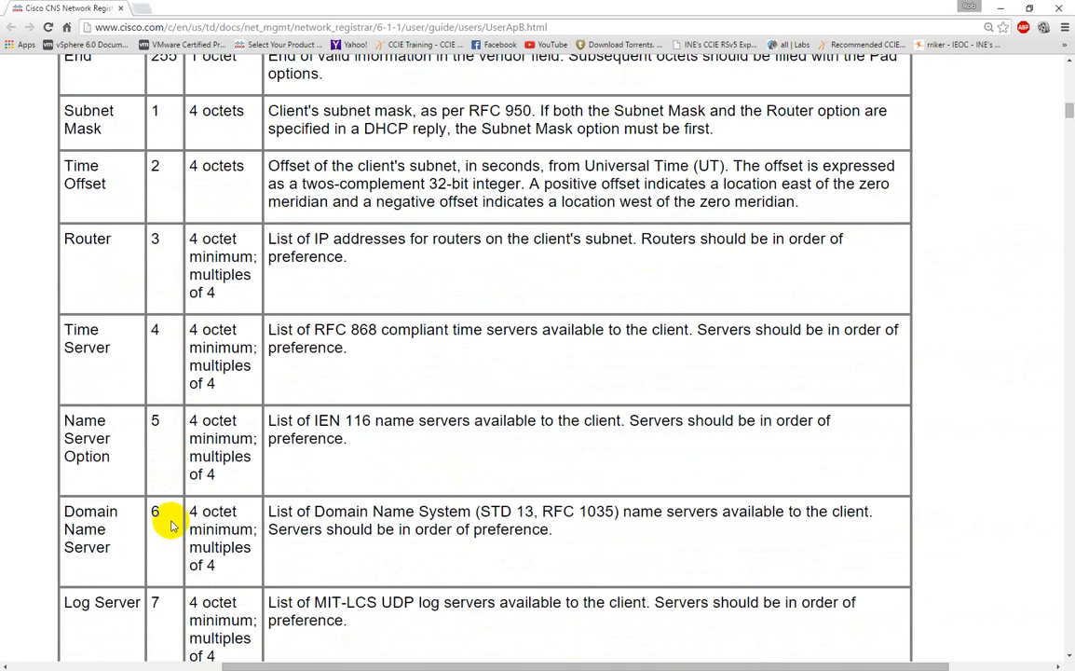
scroll(170, 525, down, 9)
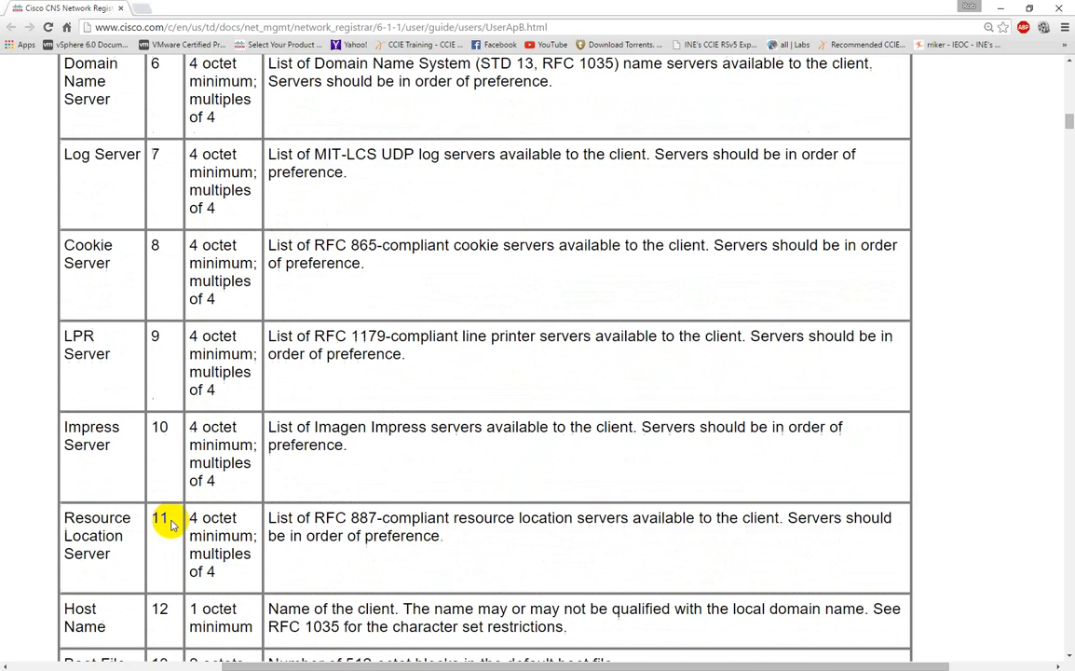
scroll(168, 523, down, 3)
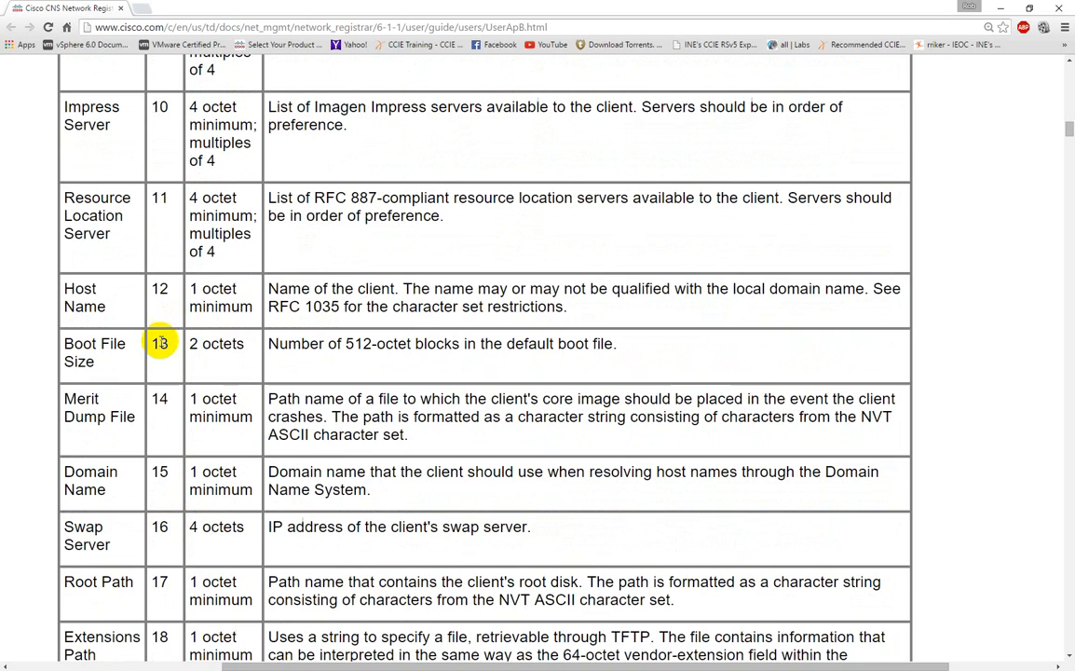
scroll(182, 410, down, 1)
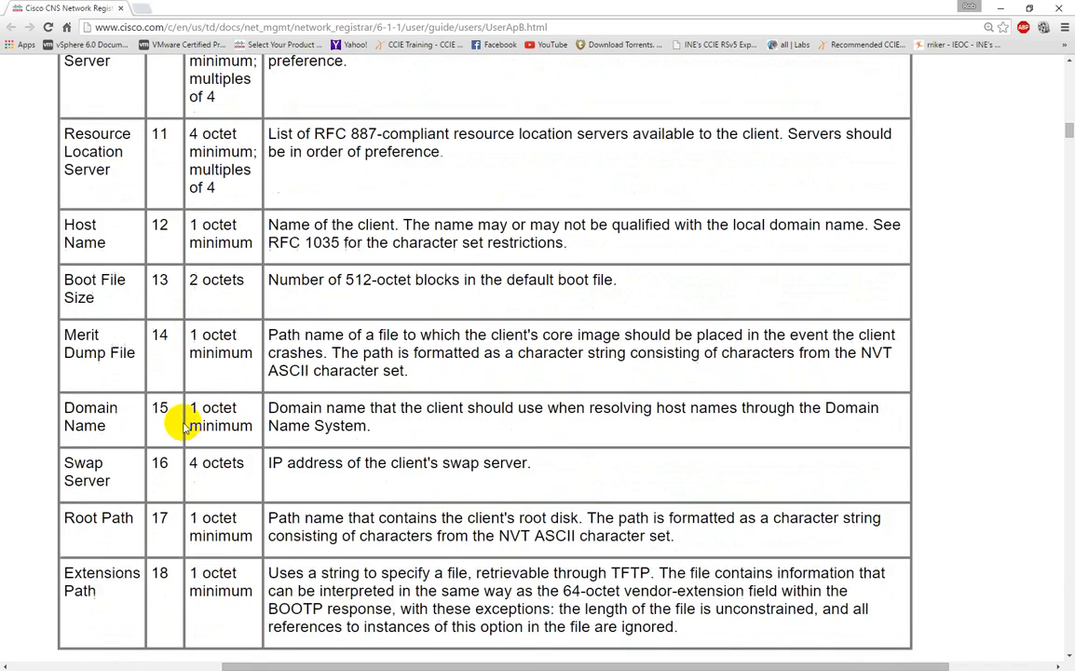
scroll(184, 424, down, 3)
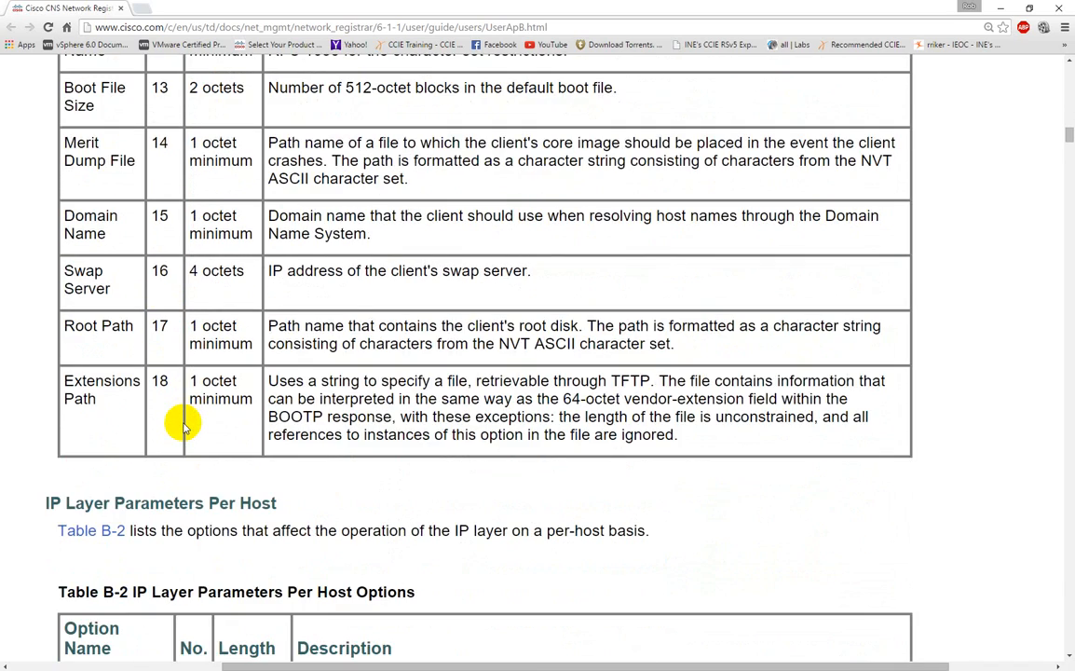
scroll(184, 426, up, 3)
scroll(181, 424, up, 4)
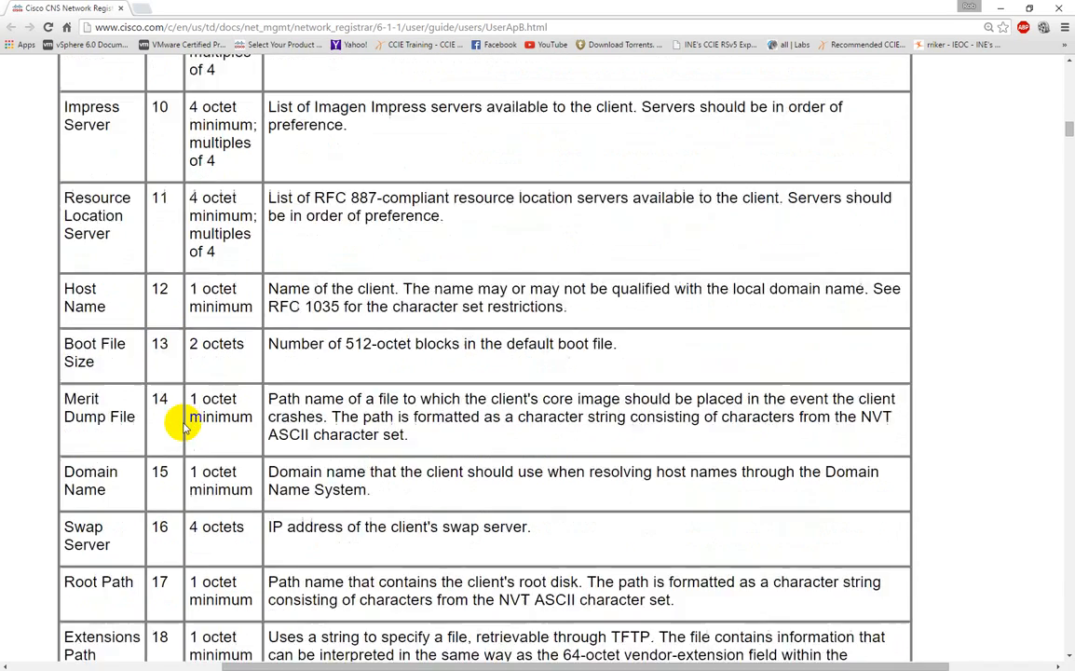
Examine the option names and numbers in Tables B-2 to B-6, down to the NTP servers and vendor-specific information options
scroll(180, 419, down, 13)
scroll(184, 375, down, 3)
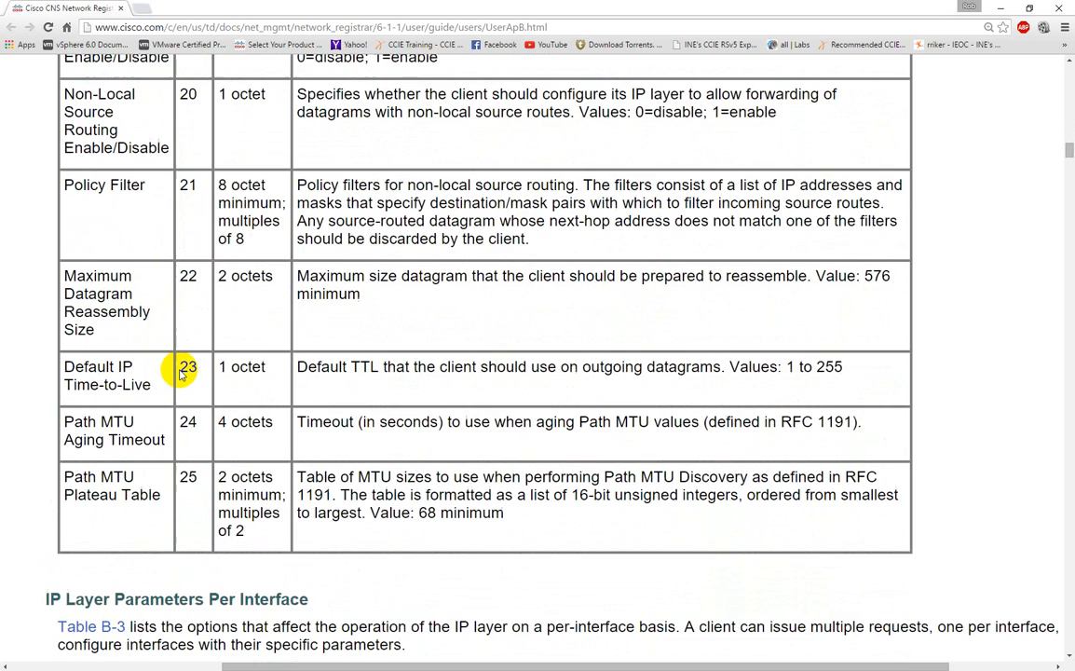
scroll(183, 373, up, 2)
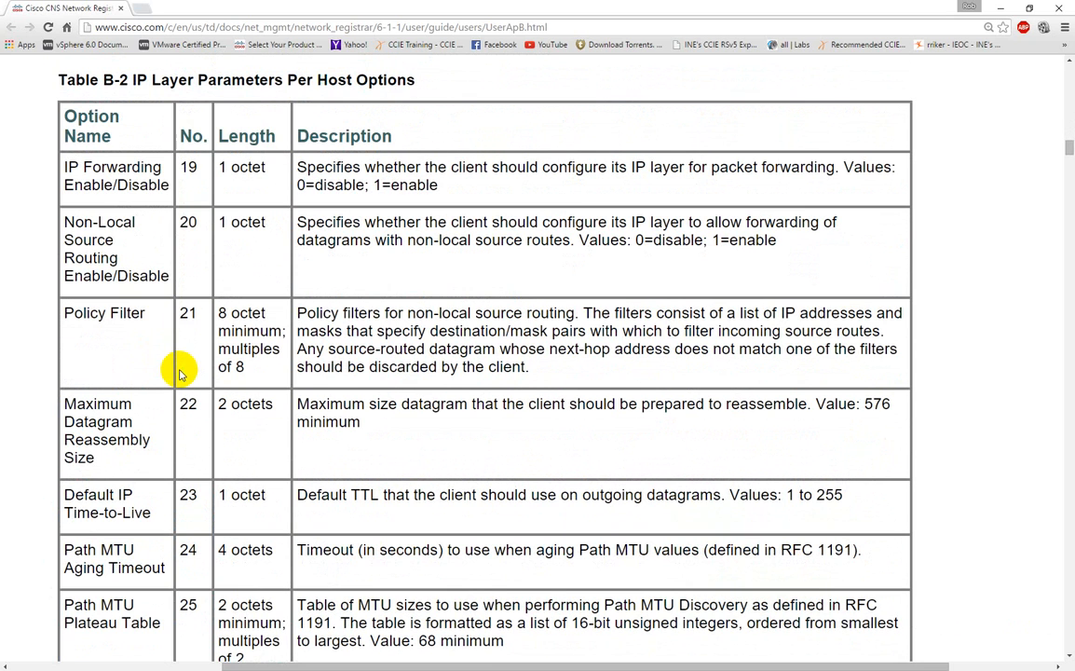
scroll(180, 373, down, 12)
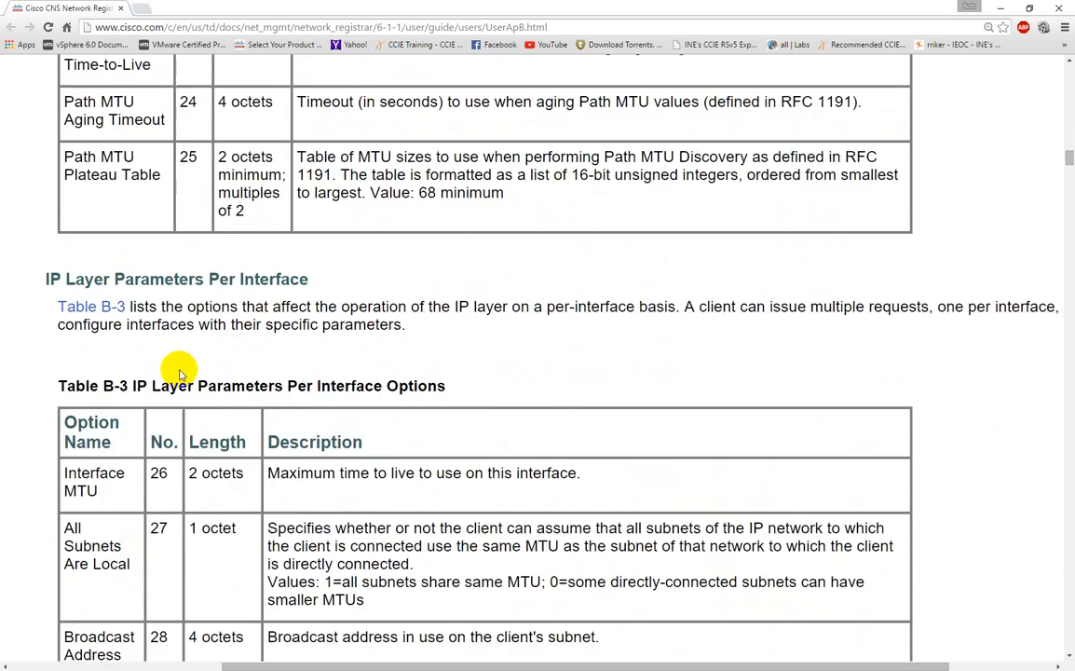
scroll(180, 373, down, 8)
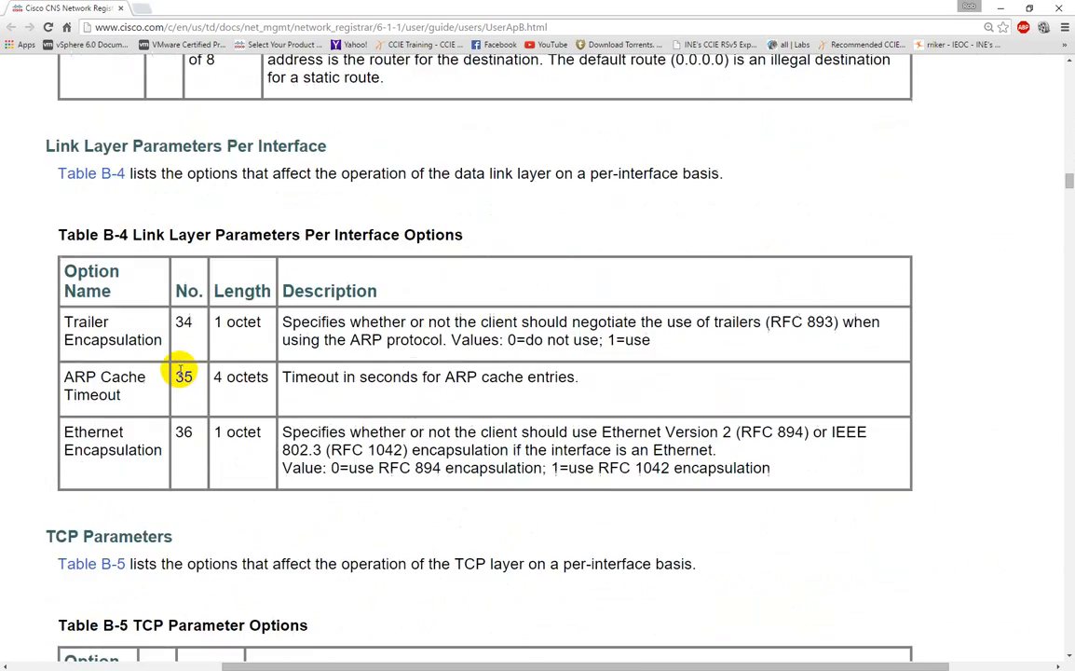
scroll(180, 372, down, 5)
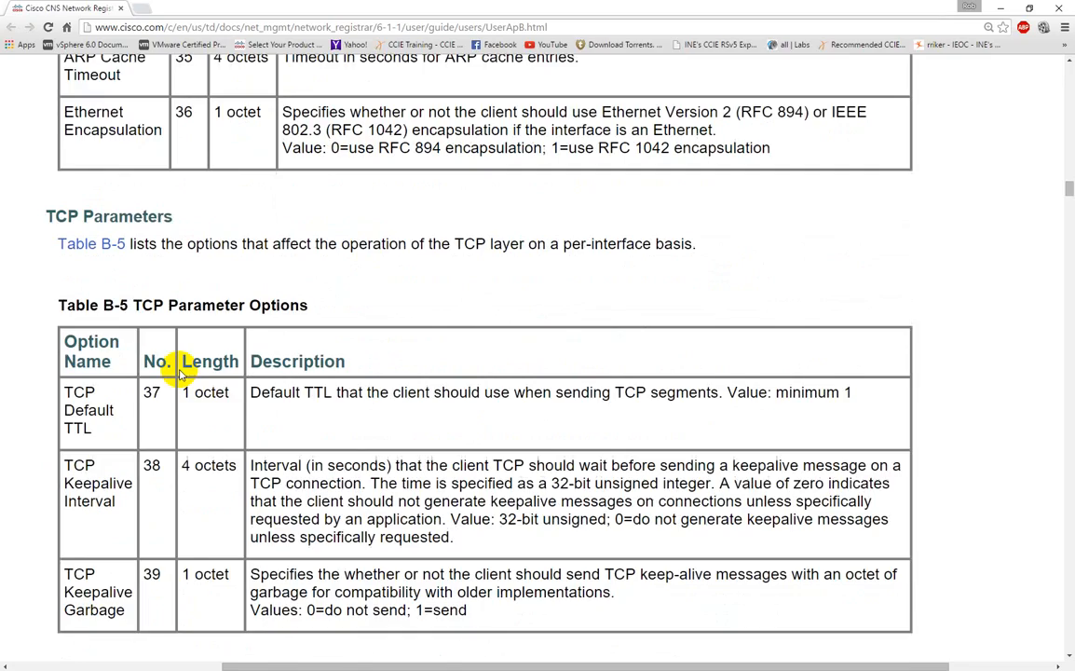
scroll(180, 372, down, 8)
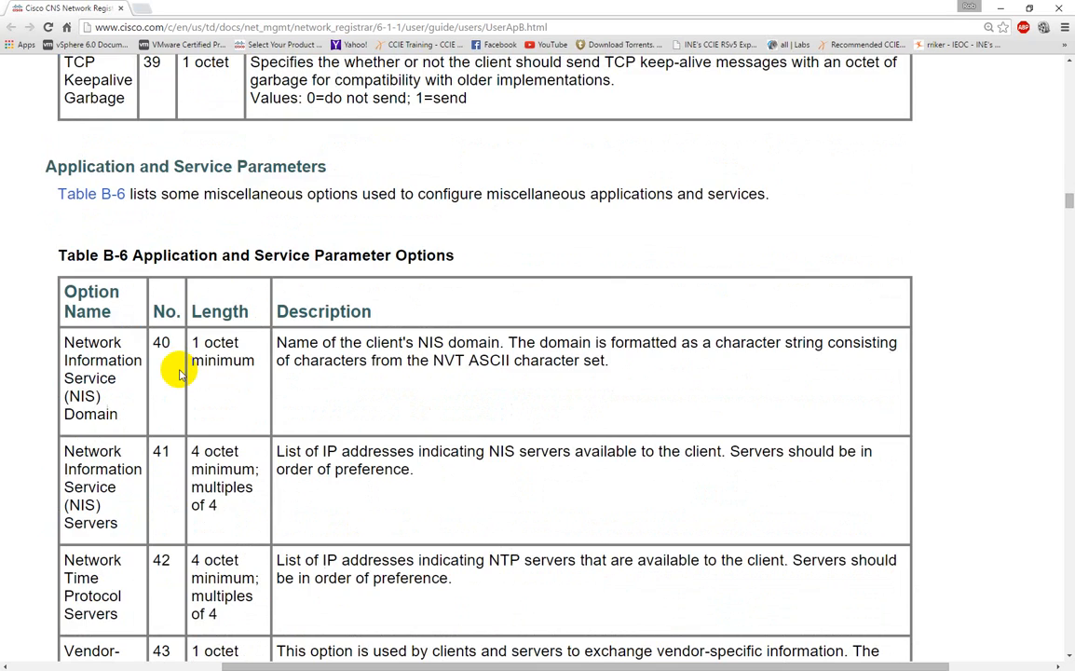
scroll(179, 373, down, 2)
scroll(180, 373, down, 1)
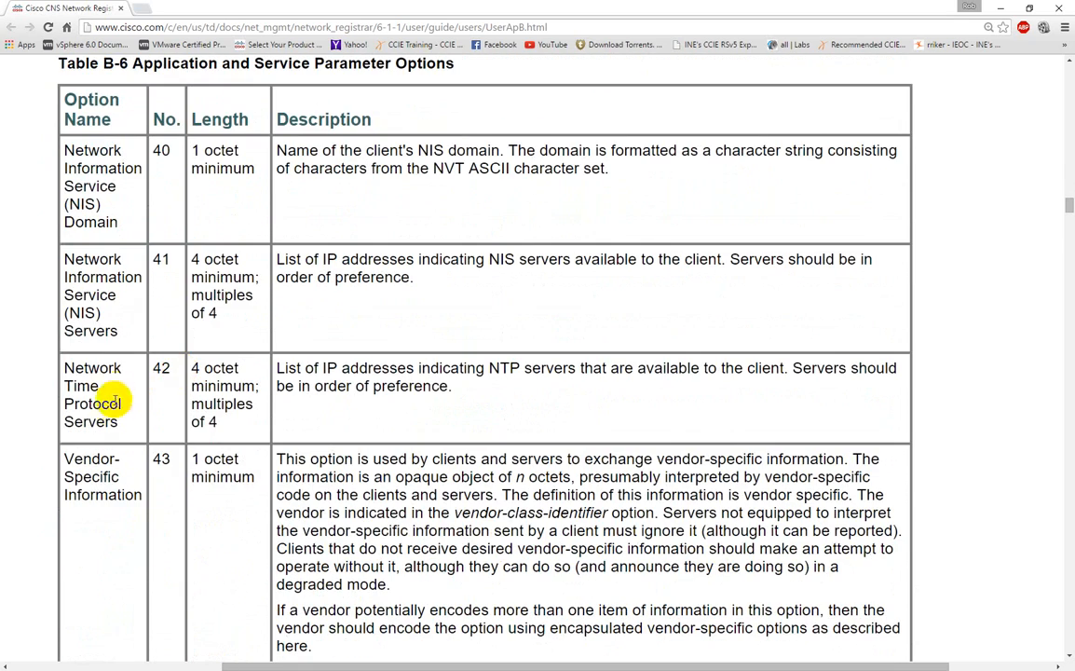
Examine the remaining Table B-6 service options, from vendor-specific information (43) through the StreetTalk Directory Assistance server (76)
scroll(175, 376, down, 8)
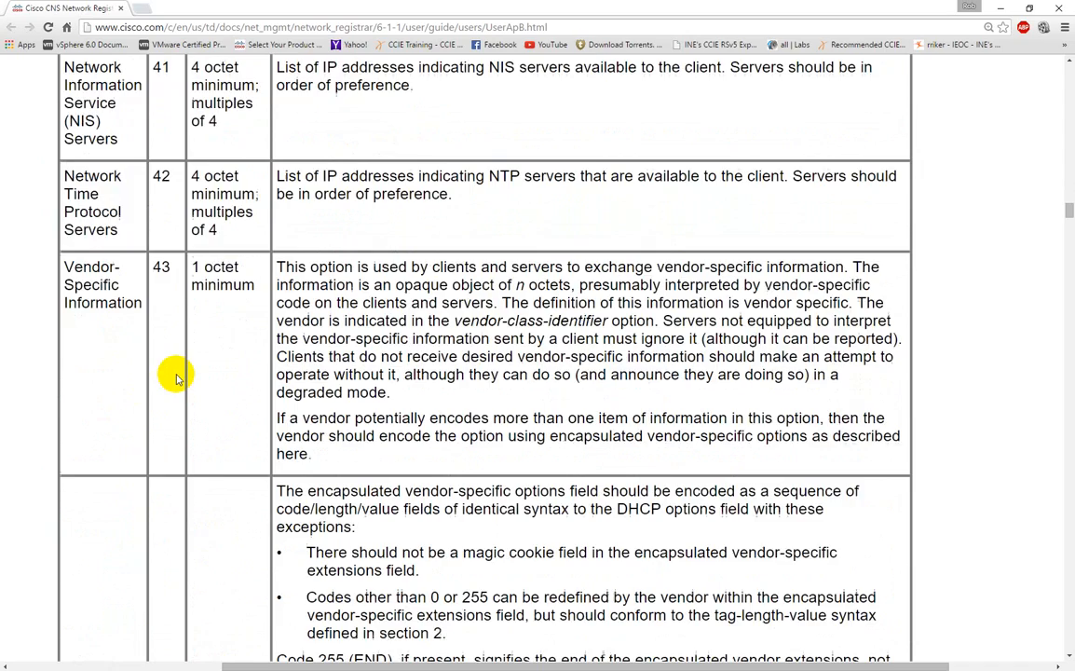
scroll(177, 377, down, 4)
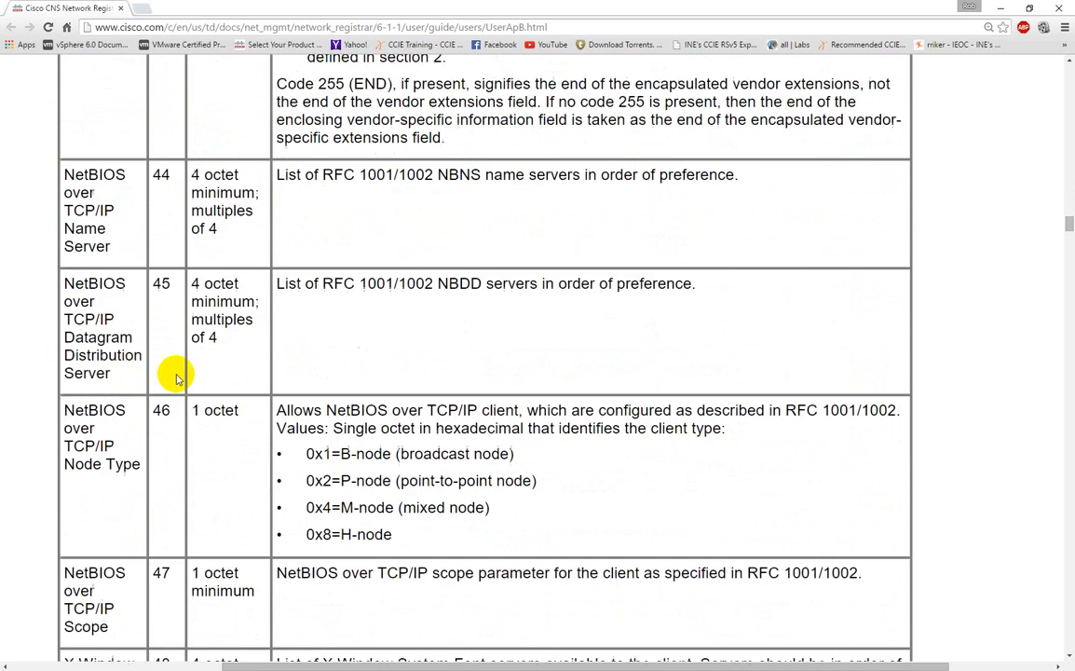
scroll(177, 377, down, 4)
scroll(177, 377, down, 4)
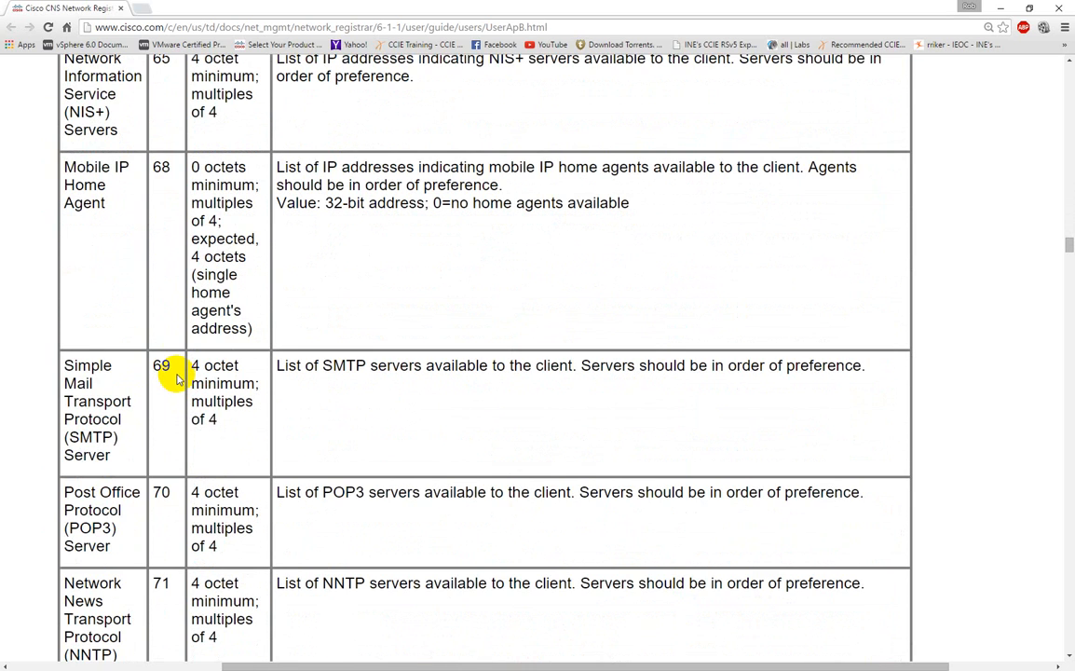
scroll(177, 378, down, 1)
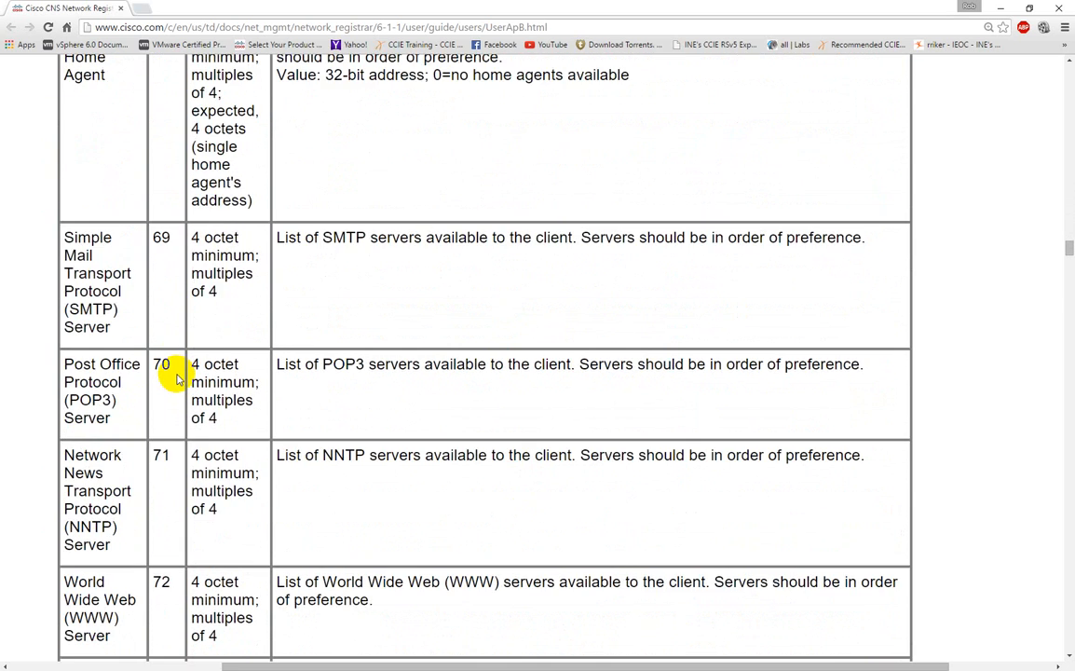
scroll(177, 377, down, 1)
scroll(177, 377, down, 2)
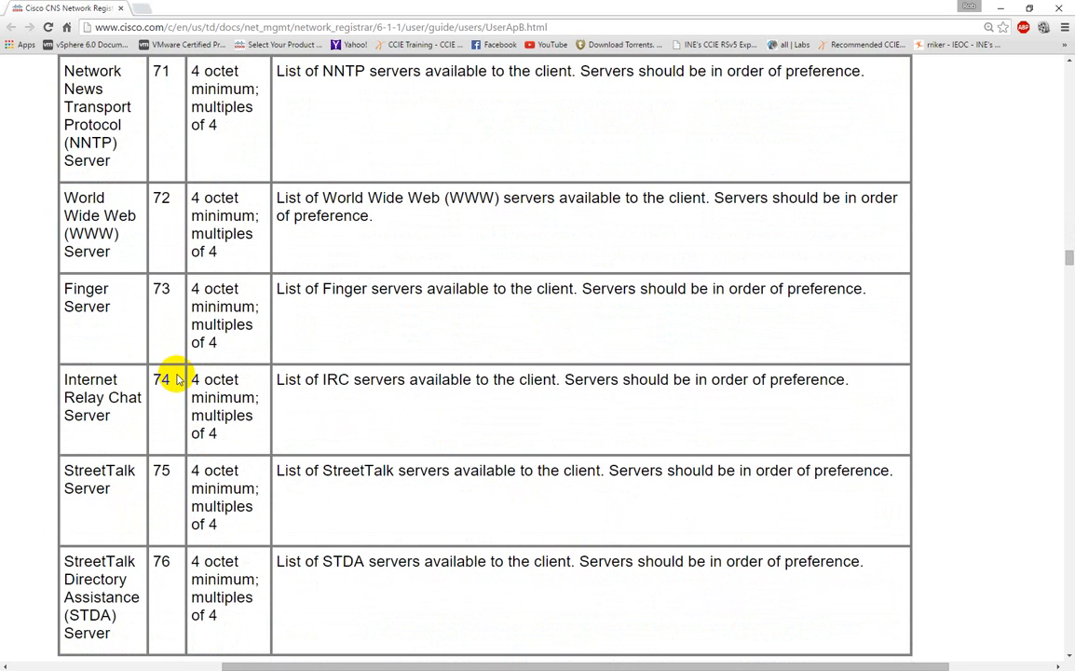
Examine the DHCP extensions in Table B-7, from requested IP address (50) through client-identifier (61), TFTP server name (66) and bootfile name (67)
scroll(177, 378, down, 4)
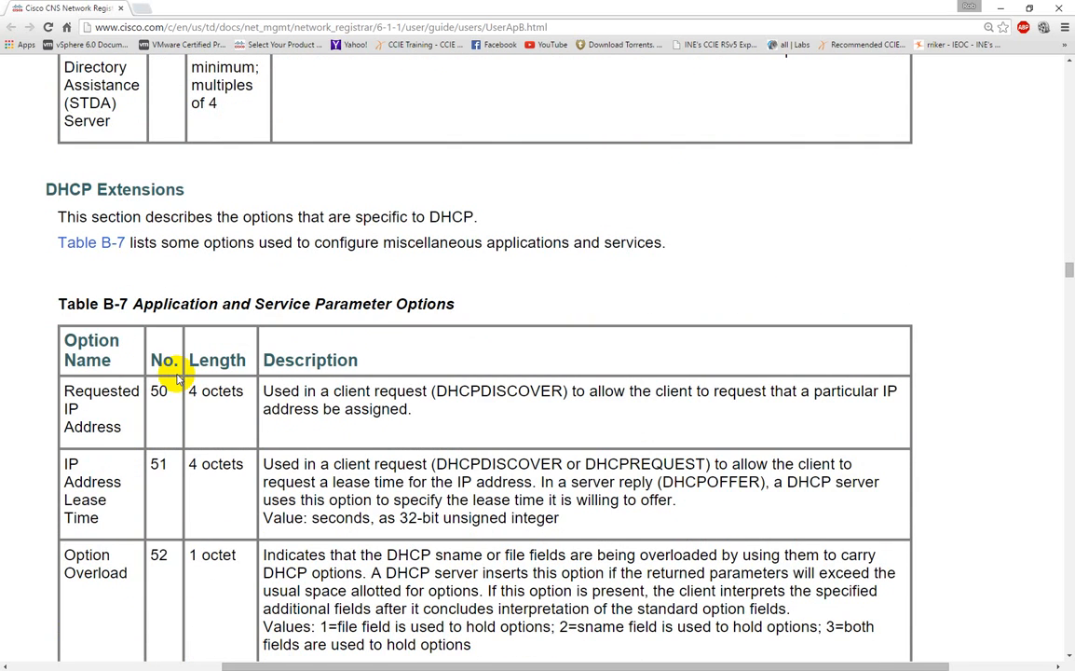
scroll(177, 378, down, 2)
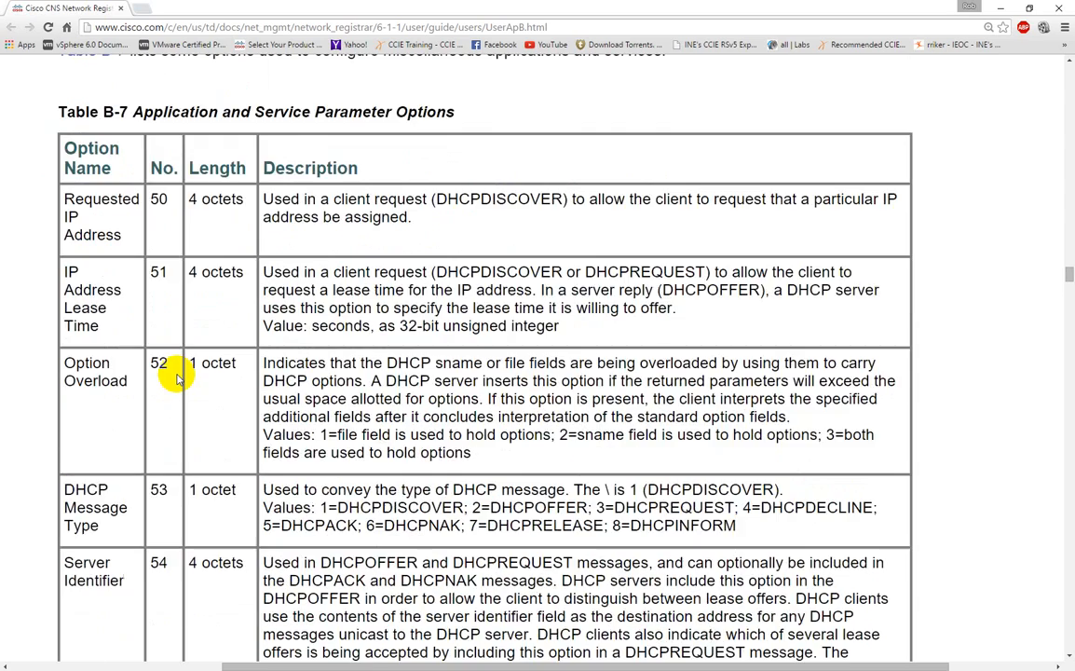
scroll(177, 377, down, 2)
scroll(177, 377, down, 3)
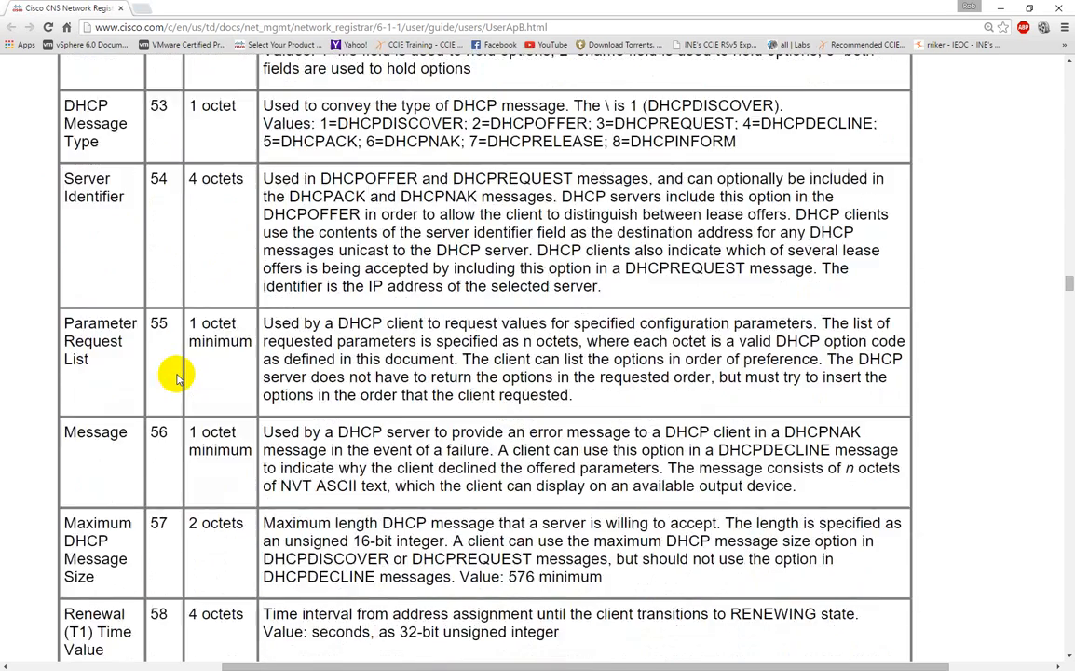
scroll(177, 378, down, 3)
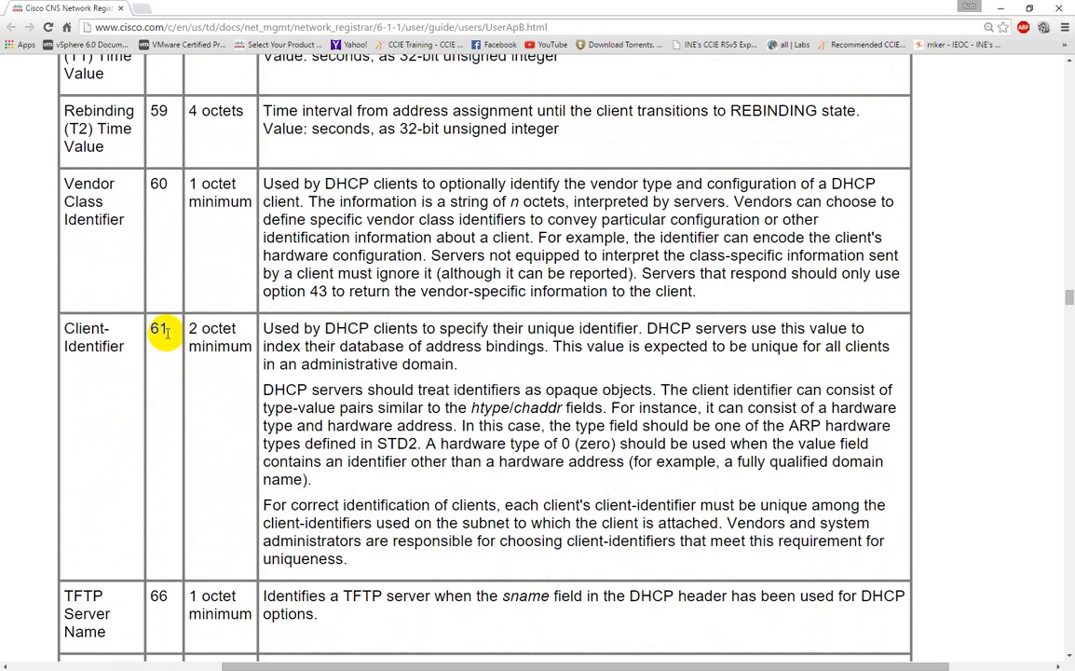
scroll(165, 333, down, 1)
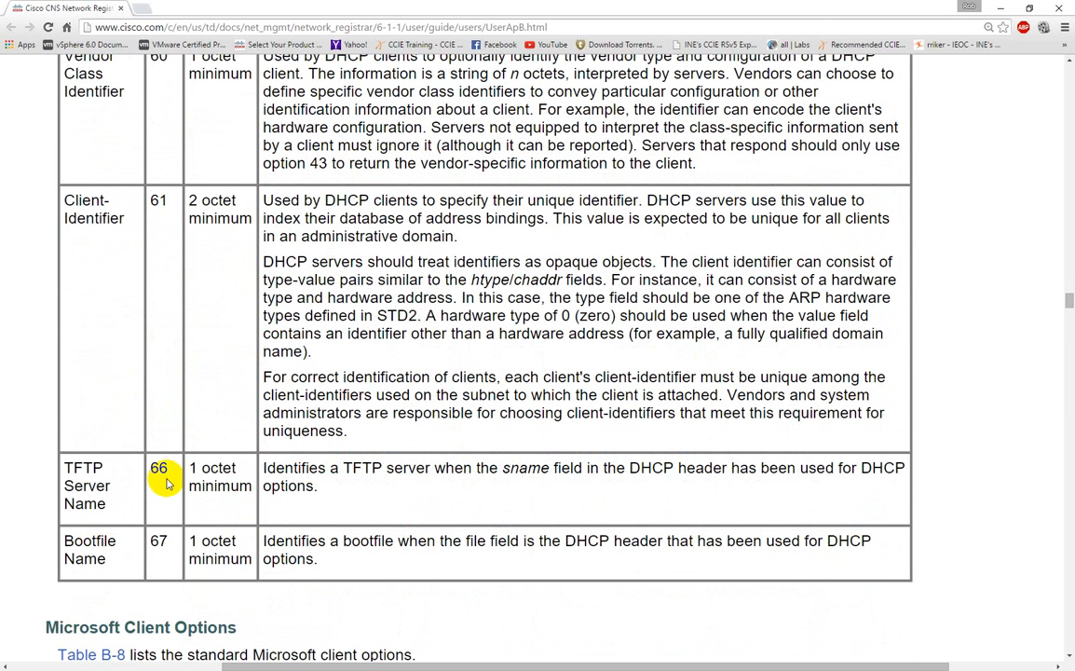
Return to R7's console in SuperPuTTY and list the DHCP pool configuration commands and the arguments accepted by "option"
click(1000, 7)
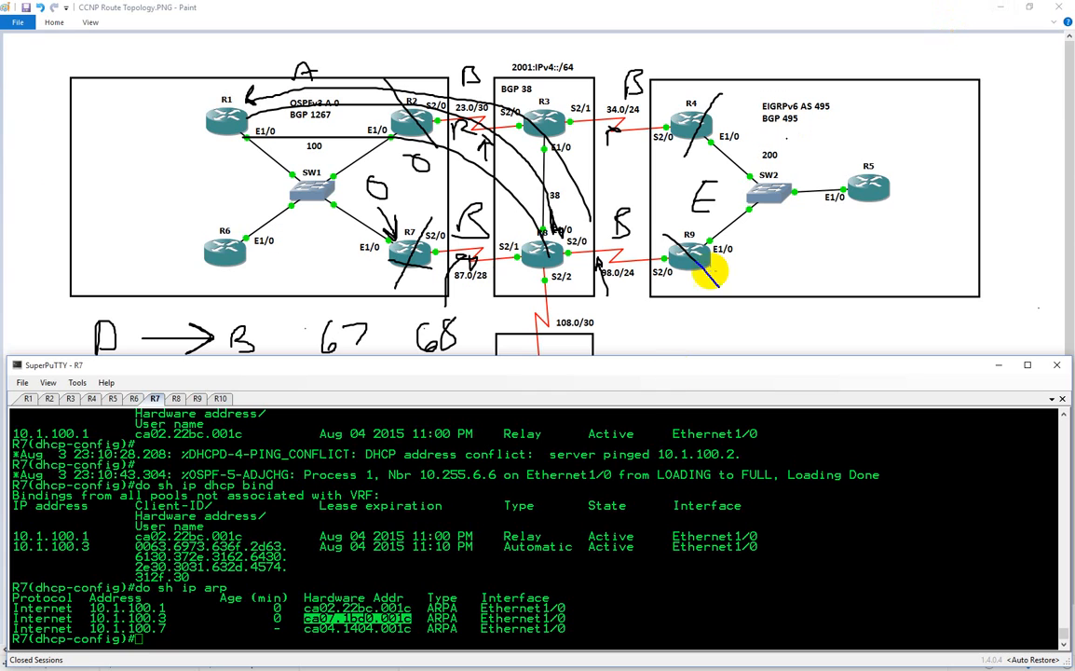
click(607, 491)
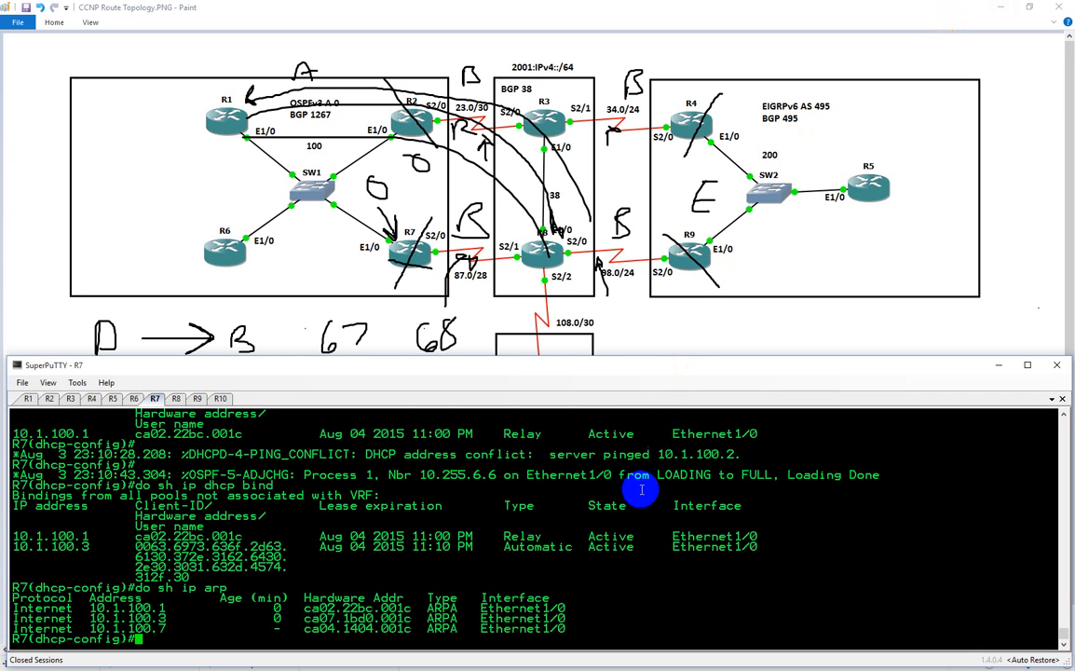
text(?)
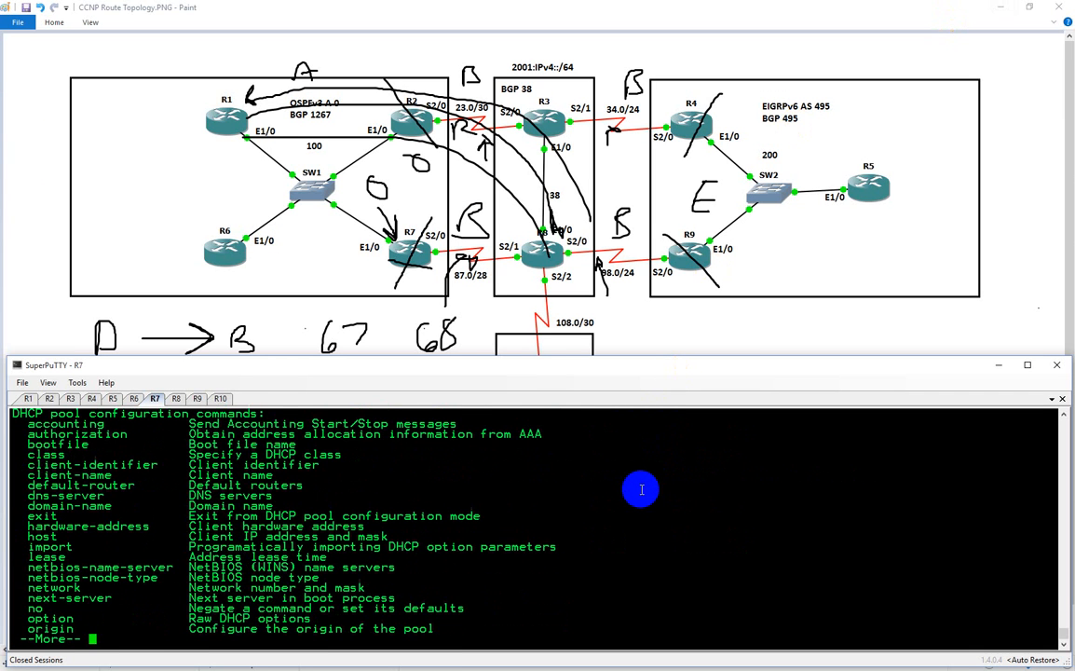
key(space)
text(opt)
key(Tab)
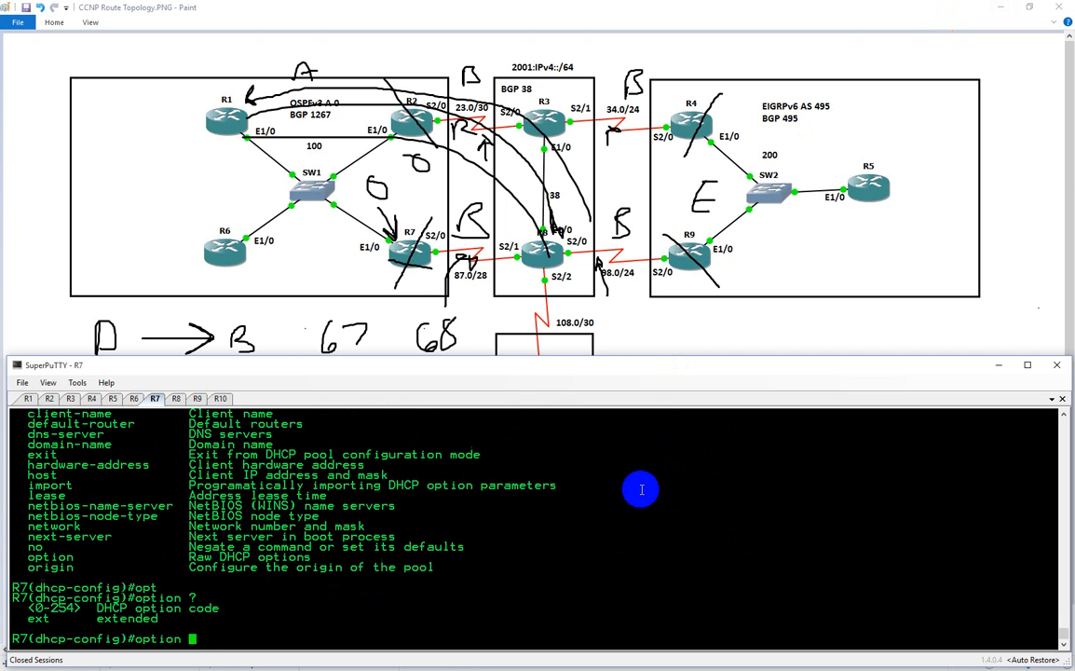
Start the pool command "option 66 ip" on R7, querying the inline help for its data types and address argument
text(66 )
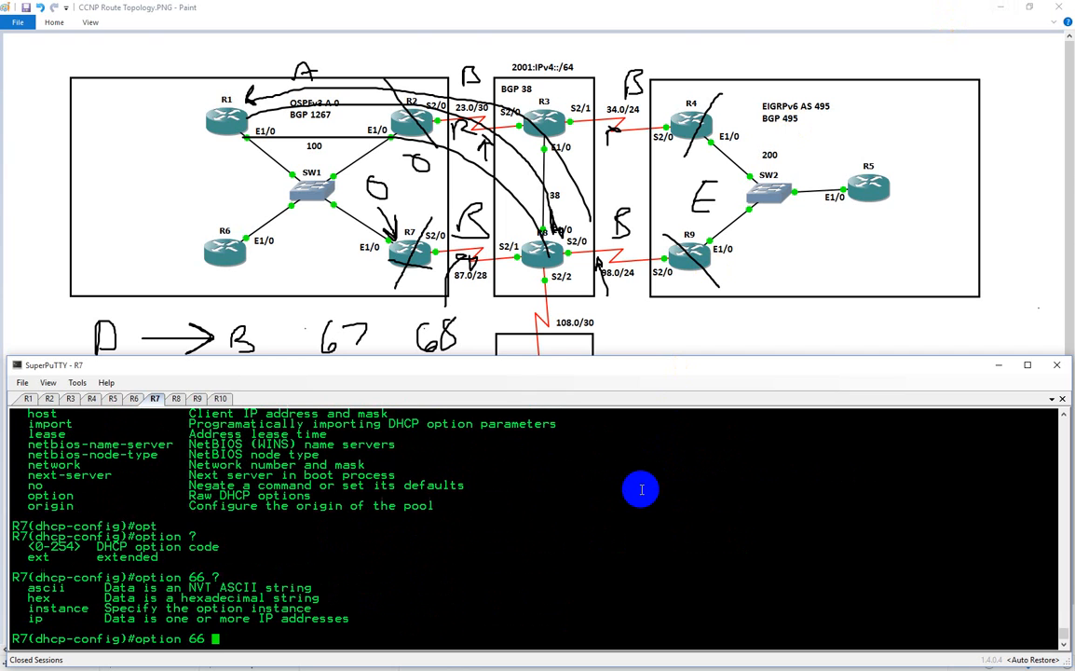
text(?ip)
key(Tab)
text(?)
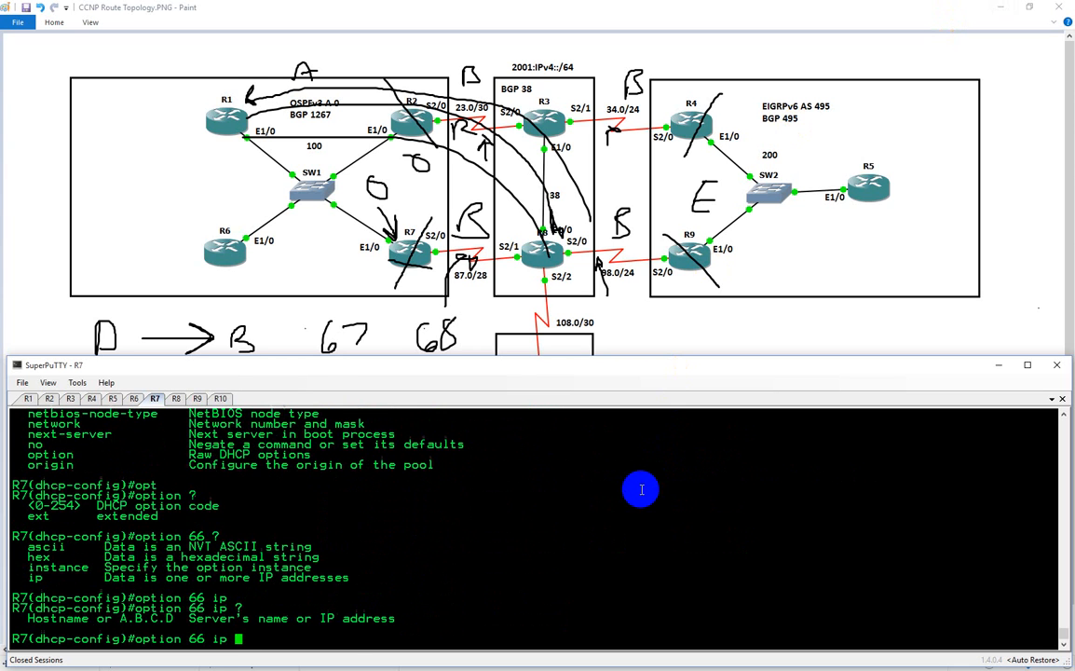